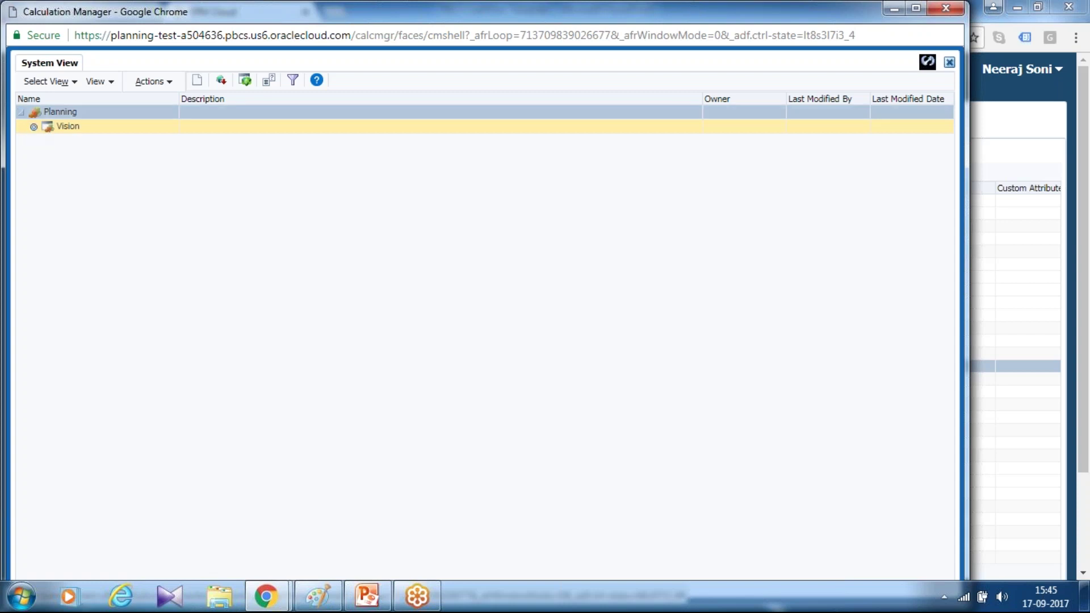
Create a new rule named Test CashFlow under Rules for the Vision Plan1 cube
{"action": "left_click", "coordinate": [49, 157]}
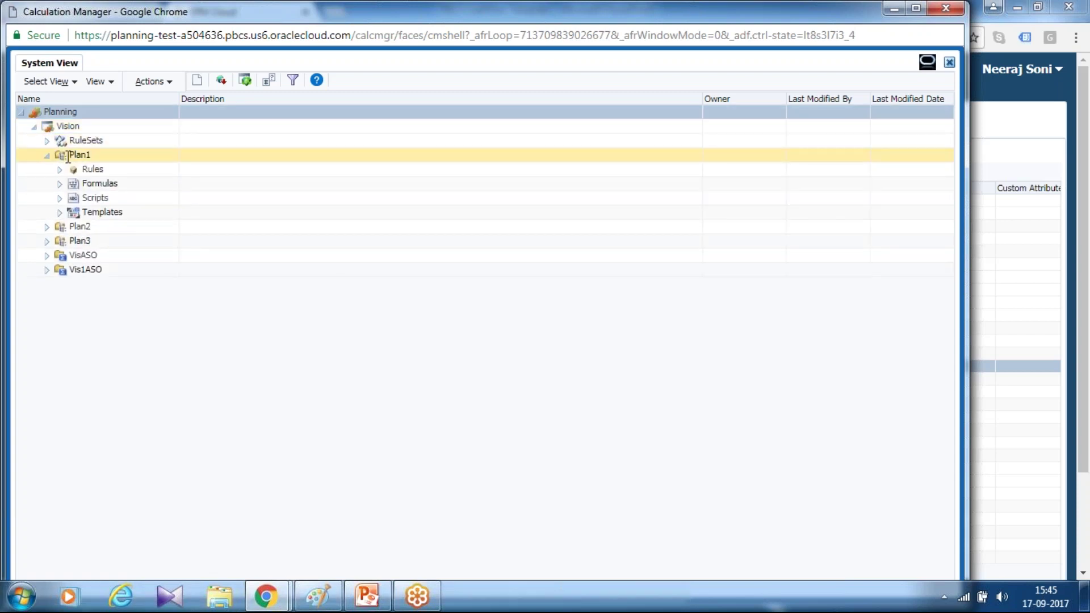
{"action": "left_click", "coordinate": [79, 158]}
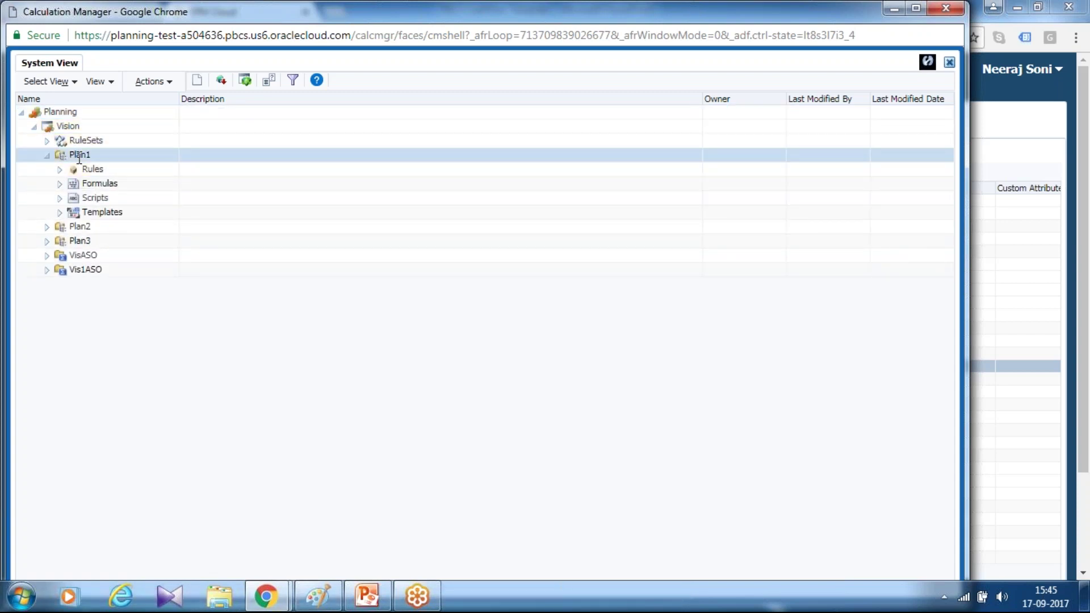
{"action": "right_click", "coordinate": [79, 158]}
{"action": "left_click", "coordinate": [60, 169]}
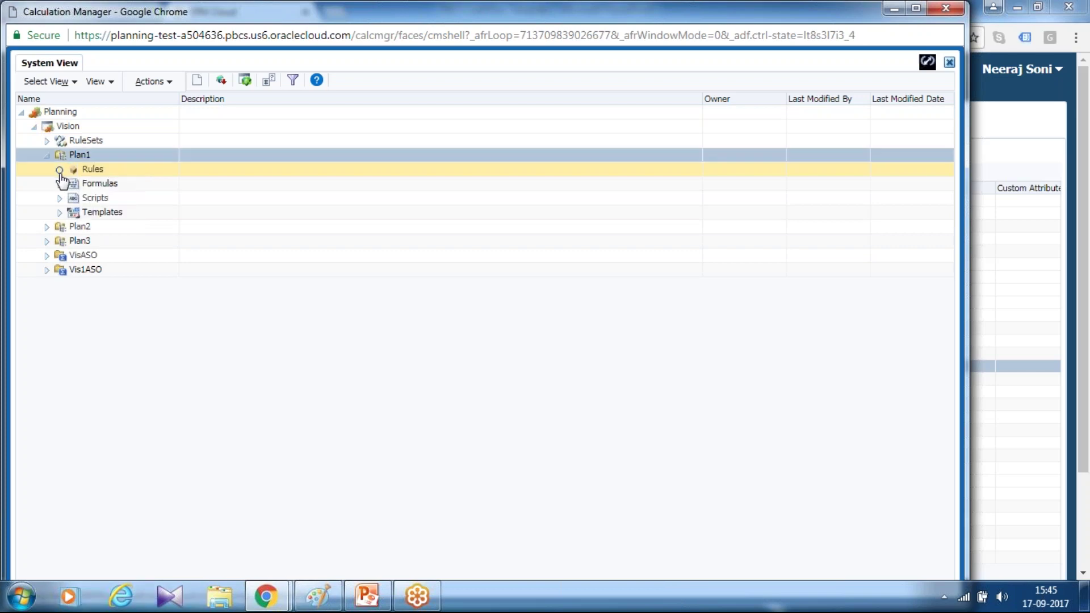
{"action": "left_click", "coordinate": [85, 169]}
{"action": "right_click", "coordinate": [85, 170]}
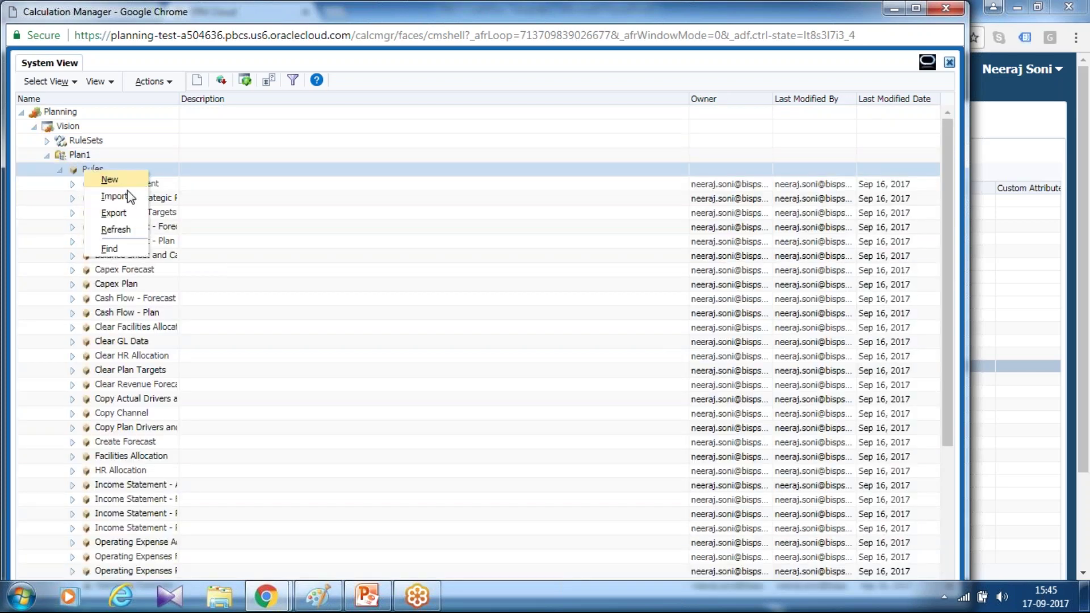
{"action": "left_click", "coordinate": [130, 183]}
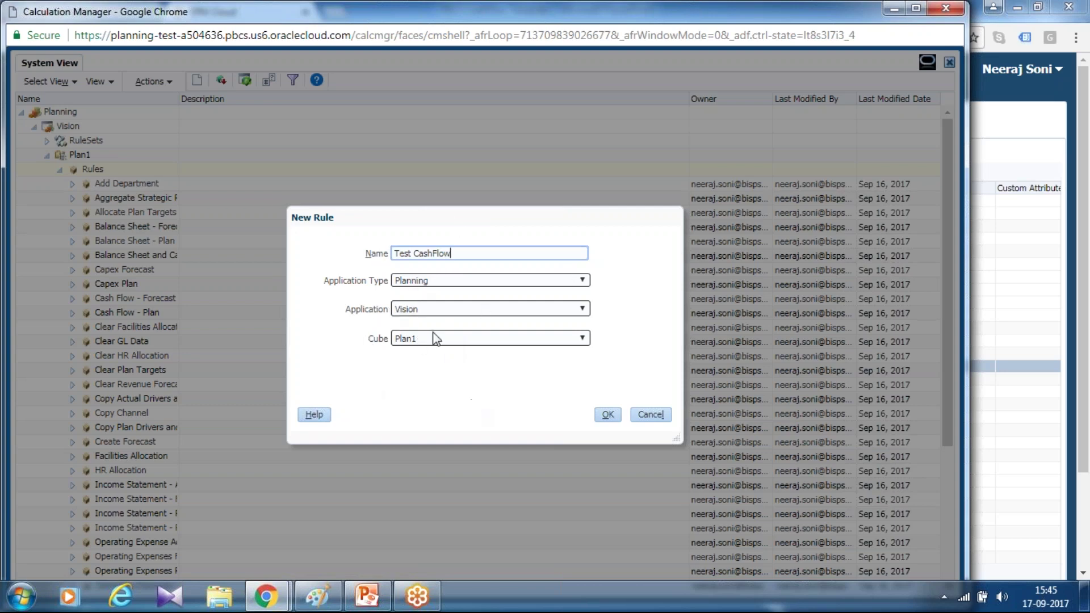
{"action": "left_click", "coordinate": [603, 413]}
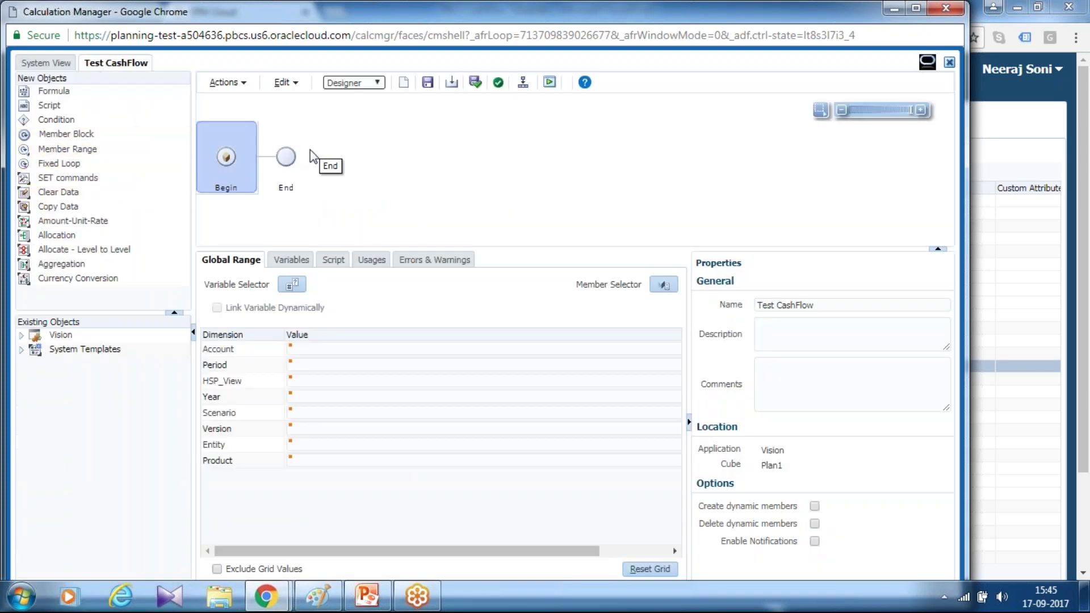
Add a SET commands step and set UPDATECALC to calculate only blocks marked as dirty
{"action": "left_click_drag", "start_coordinate": [68, 178], "coordinate": [253, 161]}
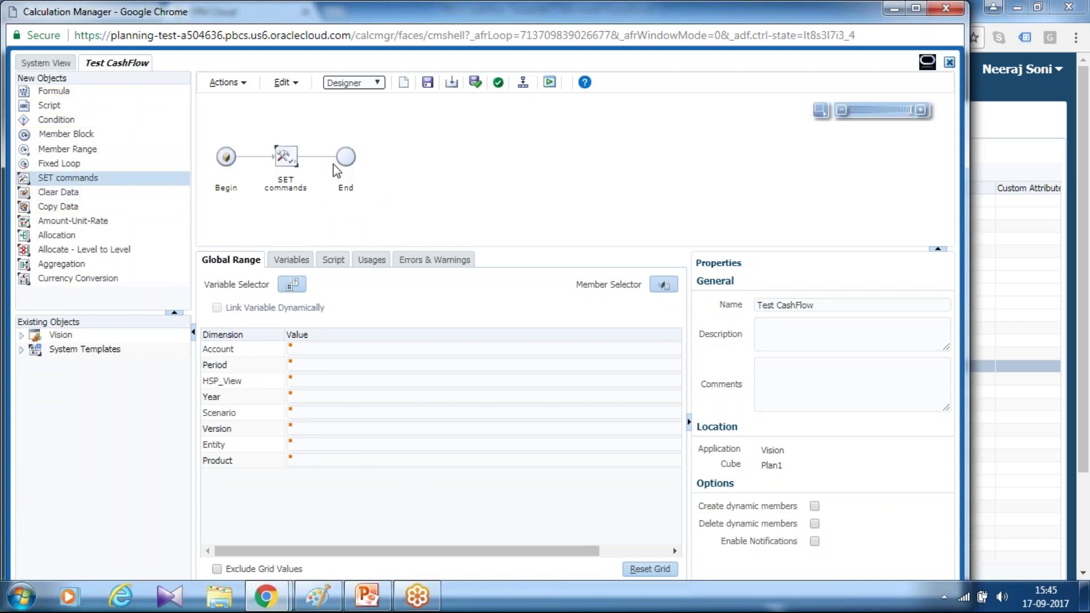
{"action": "left_click", "coordinate": [286, 158]}
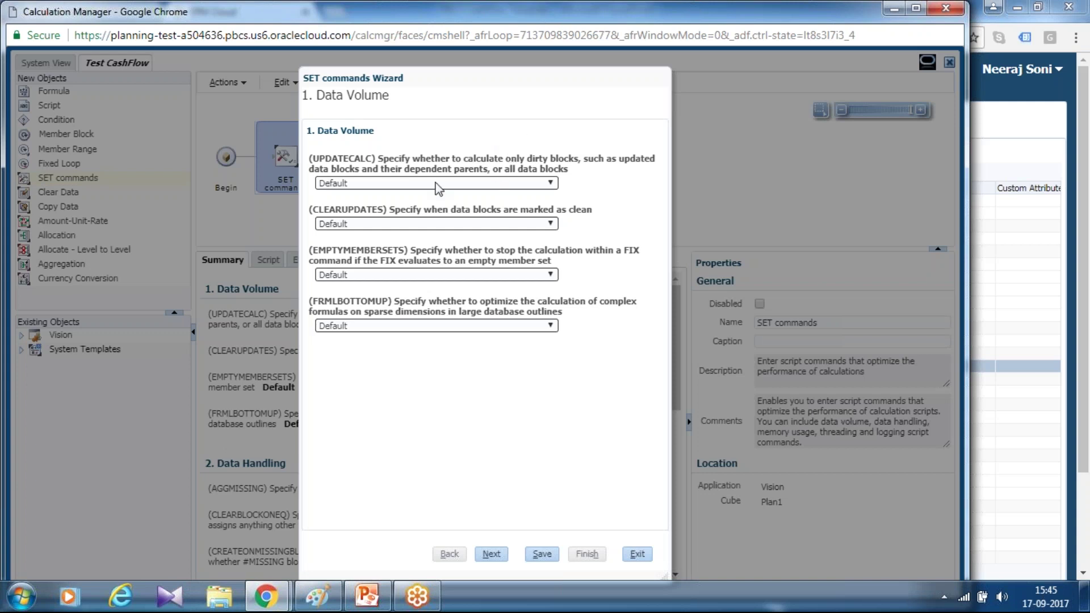
{"action": "left_click", "coordinate": [413, 184]}
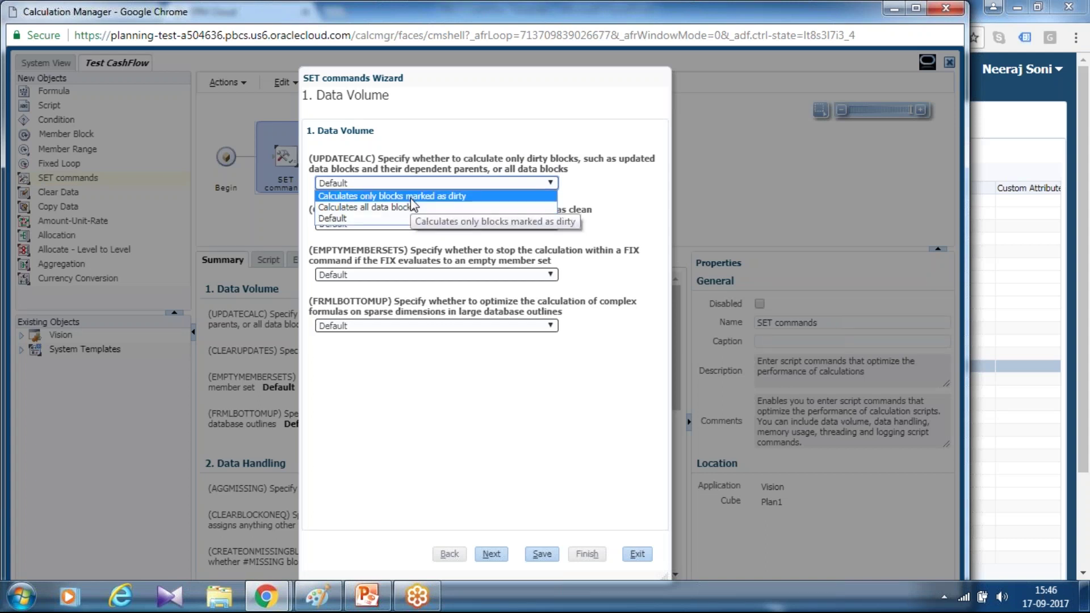
{"action": "left_click", "coordinate": [410, 198]}
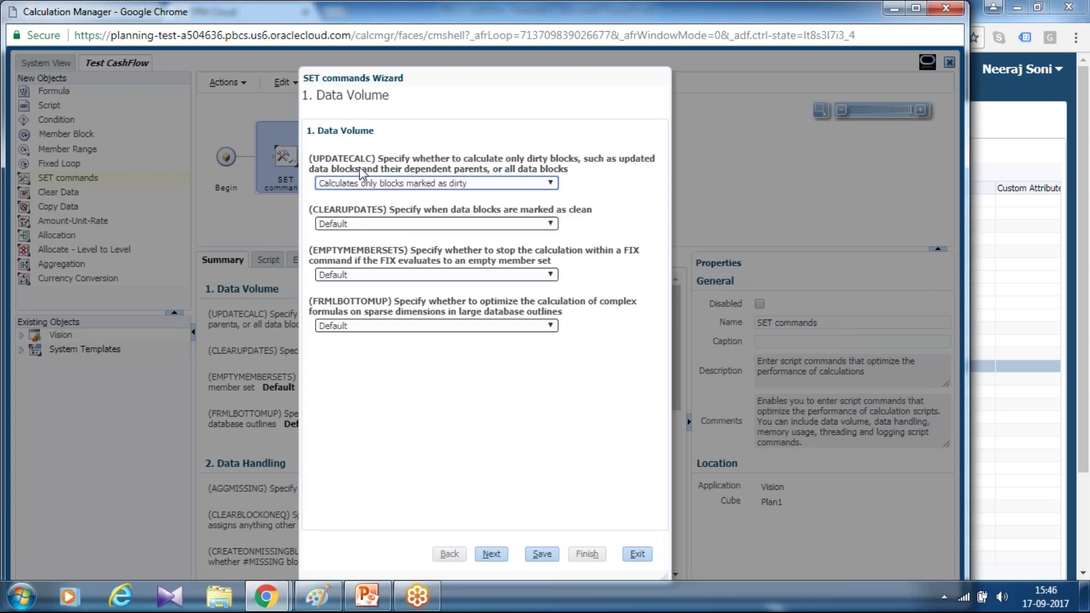
Save the SET commands settings, close the wizard, and place a Member Range after it
{"action": "left_click", "coordinate": [491, 554]}
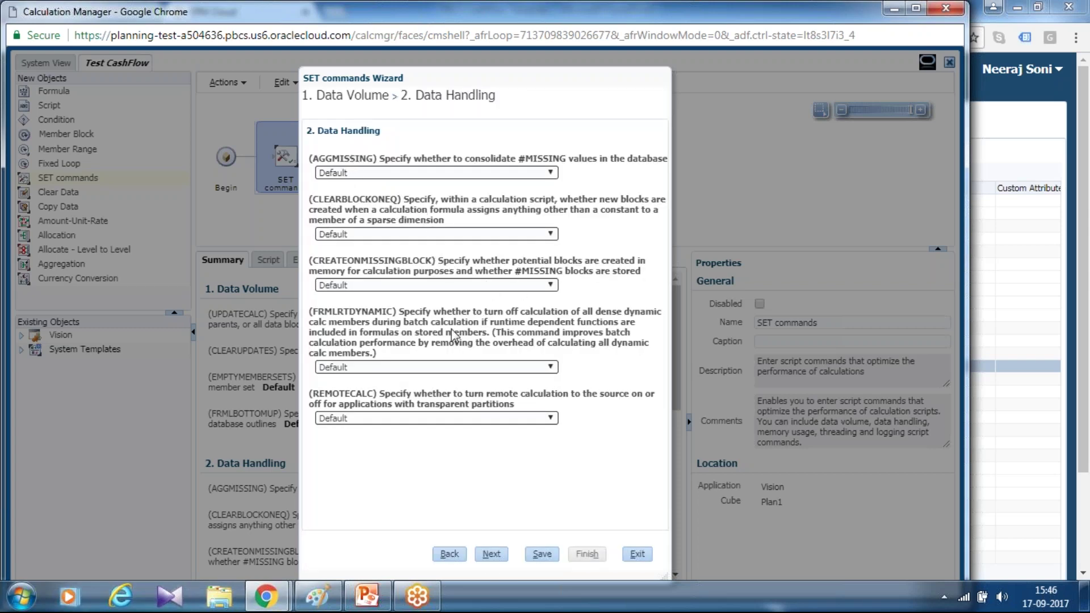
{"action": "left_click", "coordinate": [540, 553]}
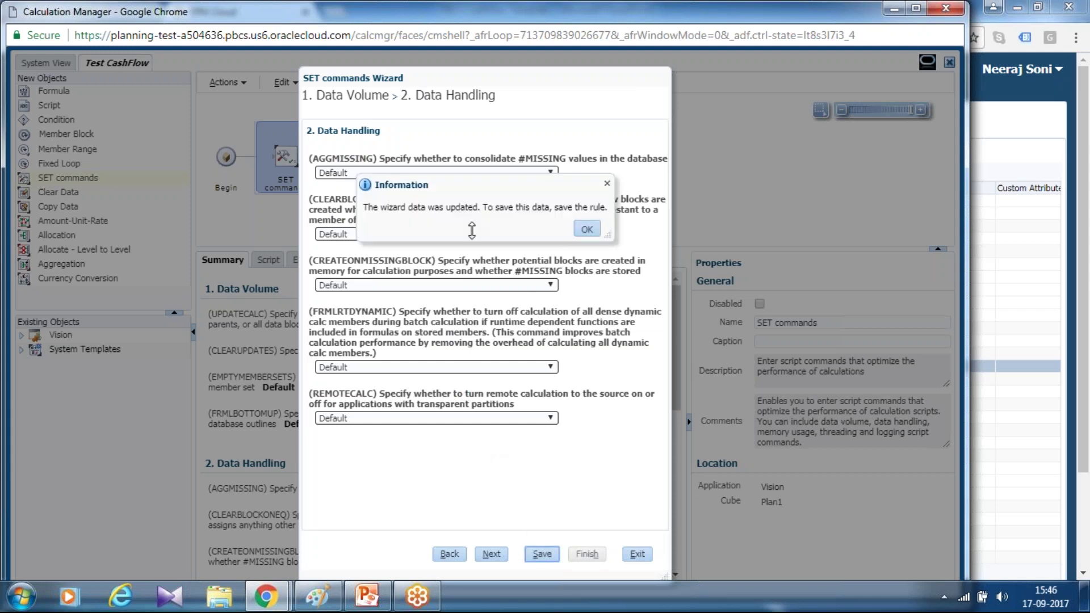
{"action": "left_click", "coordinate": [587, 230]}
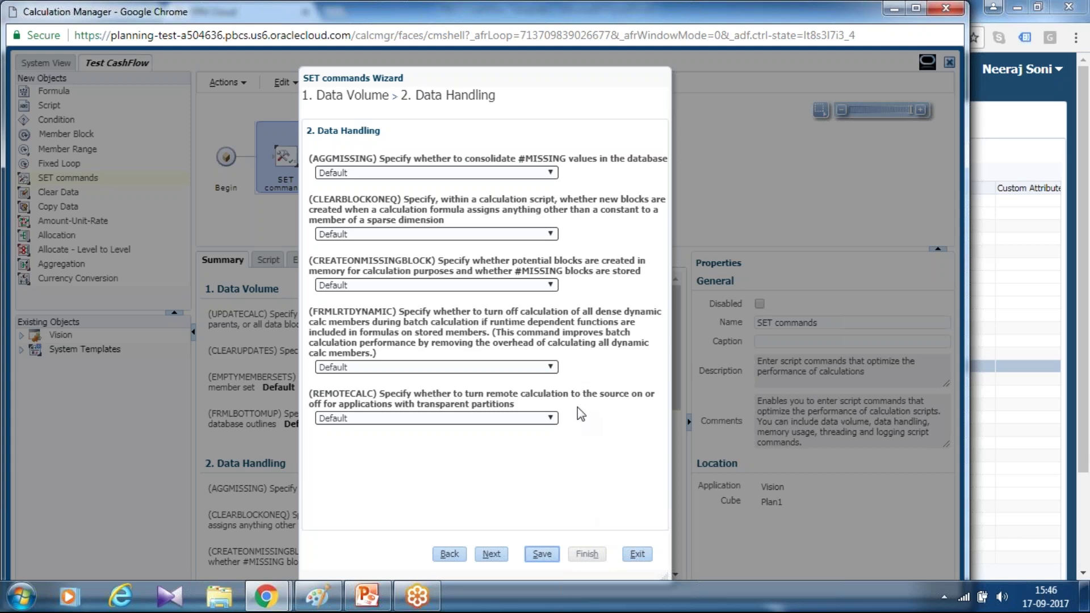
{"action": "left_click", "coordinate": [530, 554]}
{"action": "key", "text": "Return"}
{"action": "left_click", "coordinate": [638, 554]}
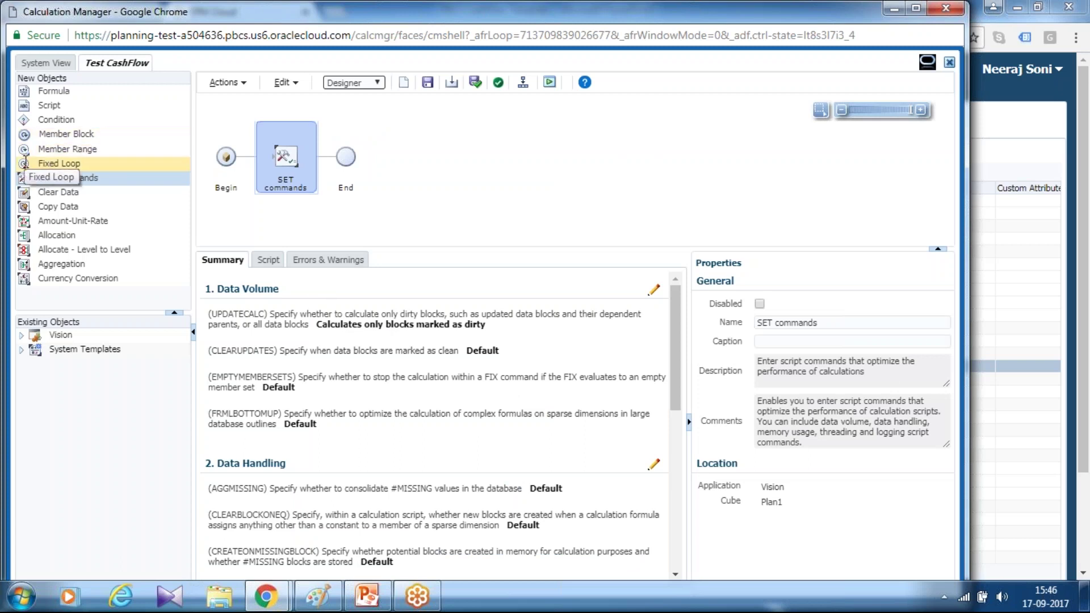
{"action": "left_click_drag", "start_coordinate": [63, 149], "coordinate": [326, 158]}
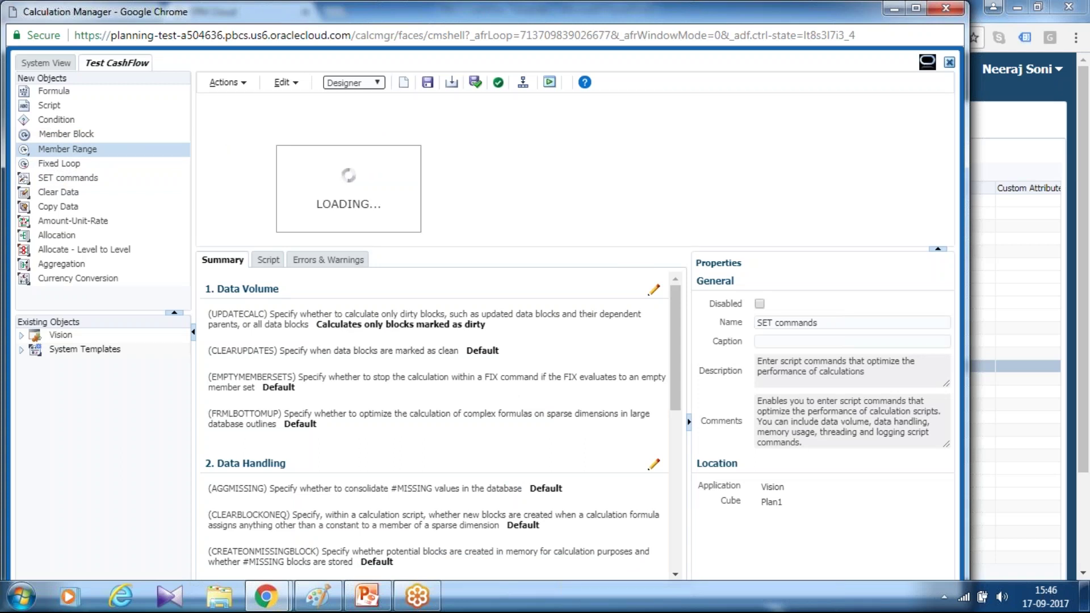
Set the Member Range's Year dimension to the application-level {Year} variable
{"action": "left_click", "coordinate": [343, 162]}
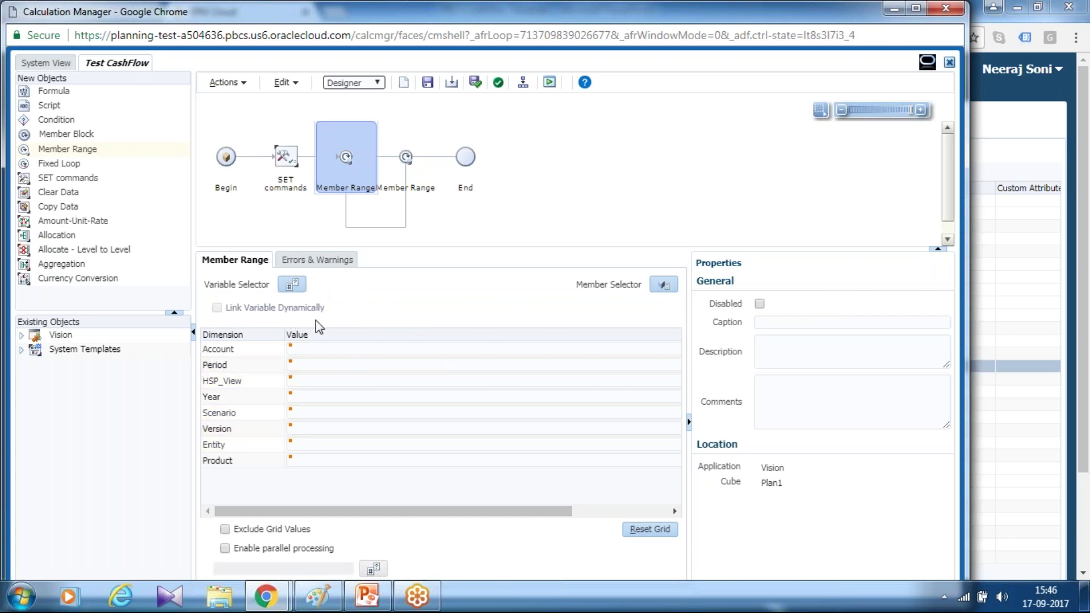
{"action": "left_click", "coordinate": [323, 396]}
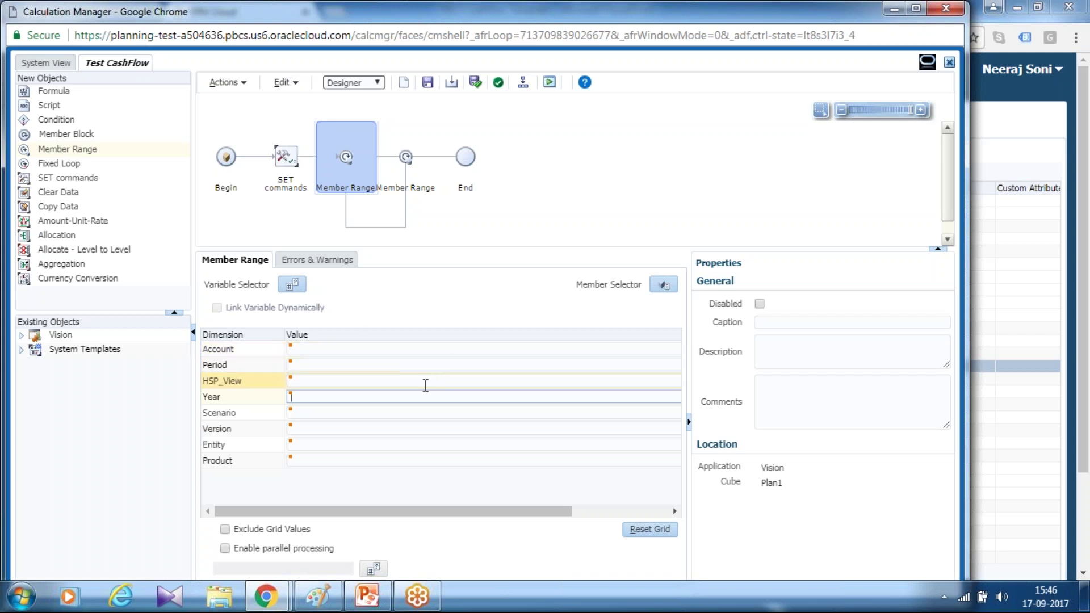
{"action": "left_click", "coordinate": [689, 421]}
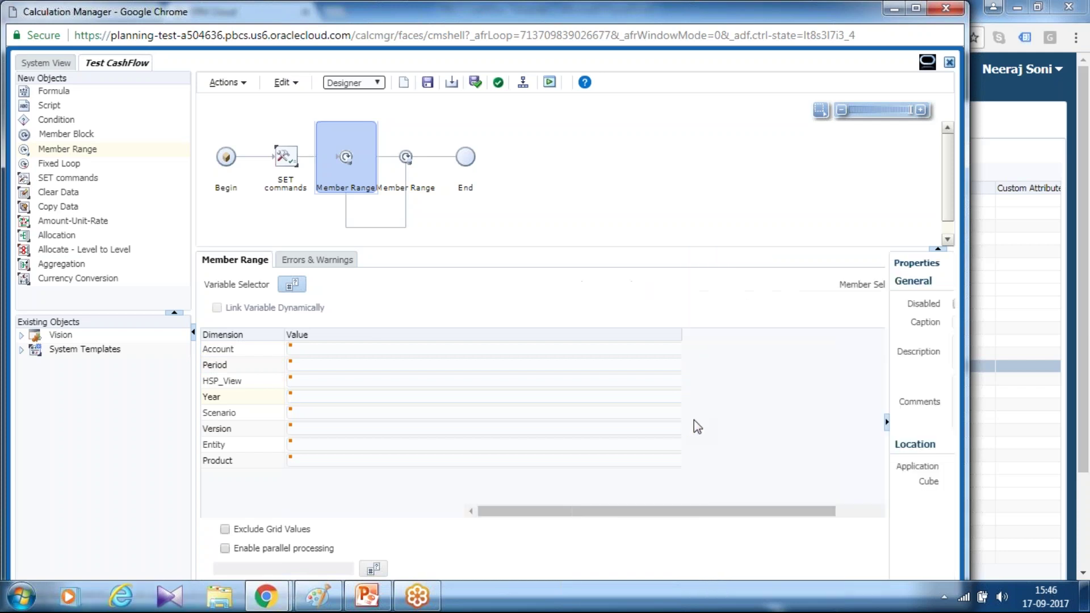
{"action": "left_click", "coordinate": [540, 399]}
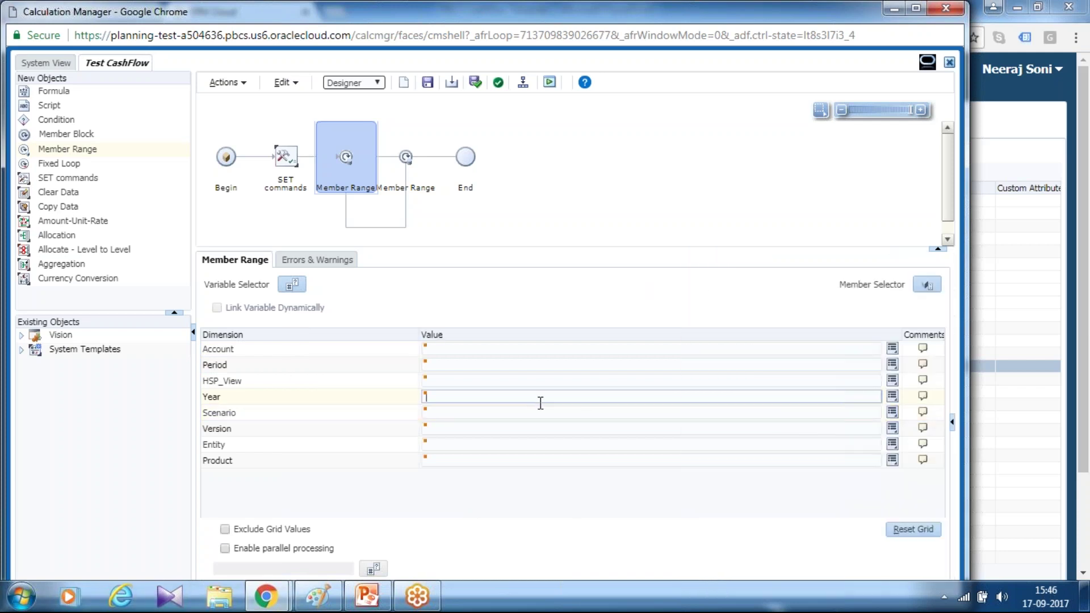
{"action": "left_click", "coordinate": [893, 397]}
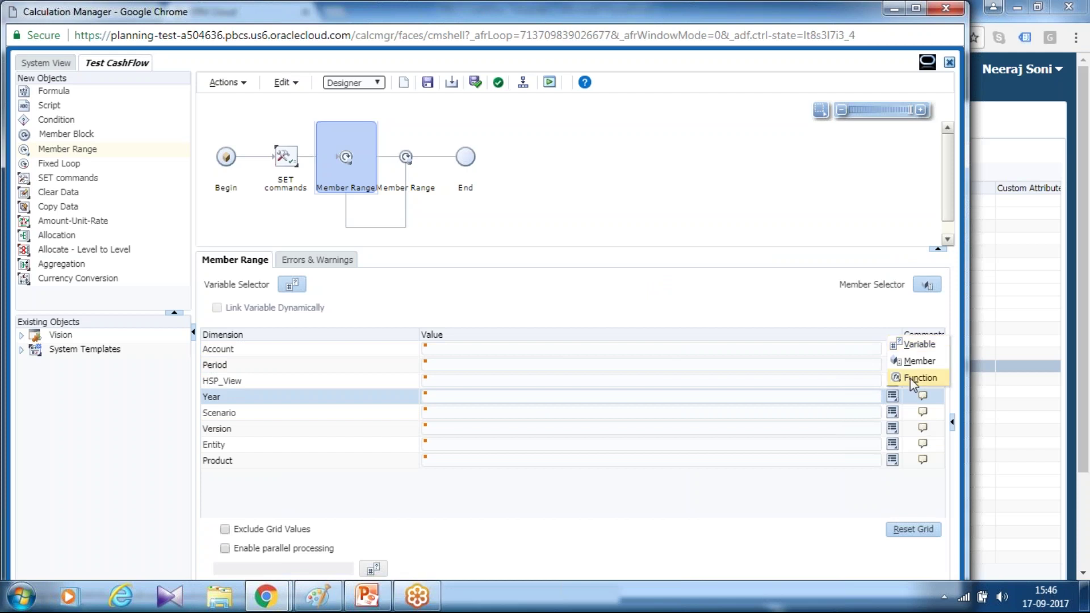
{"action": "left_click", "coordinate": [920, 346]}
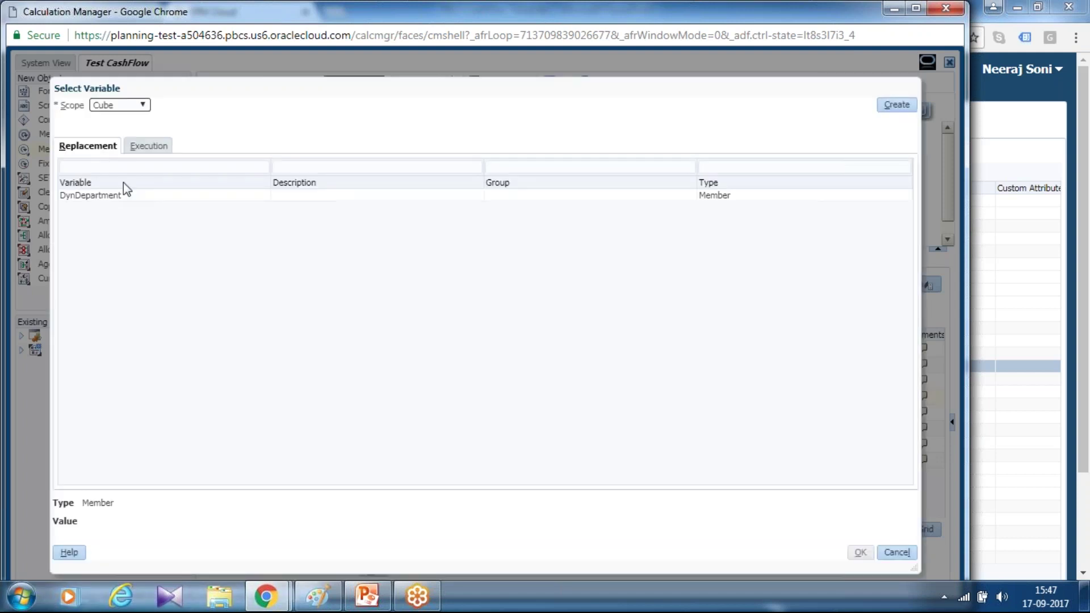
{"action": "left_click", "coordinate": [114, 108]}
{"action": "left_click", "coordinate": [109, 126]}
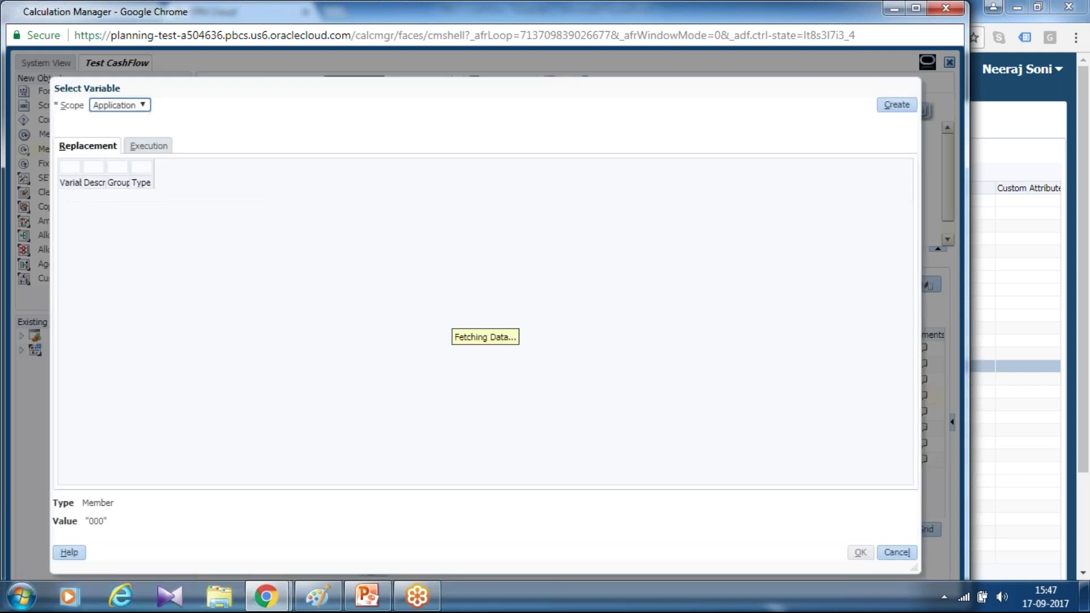
{"action": "left_click", "coordinate": [78, 221]}
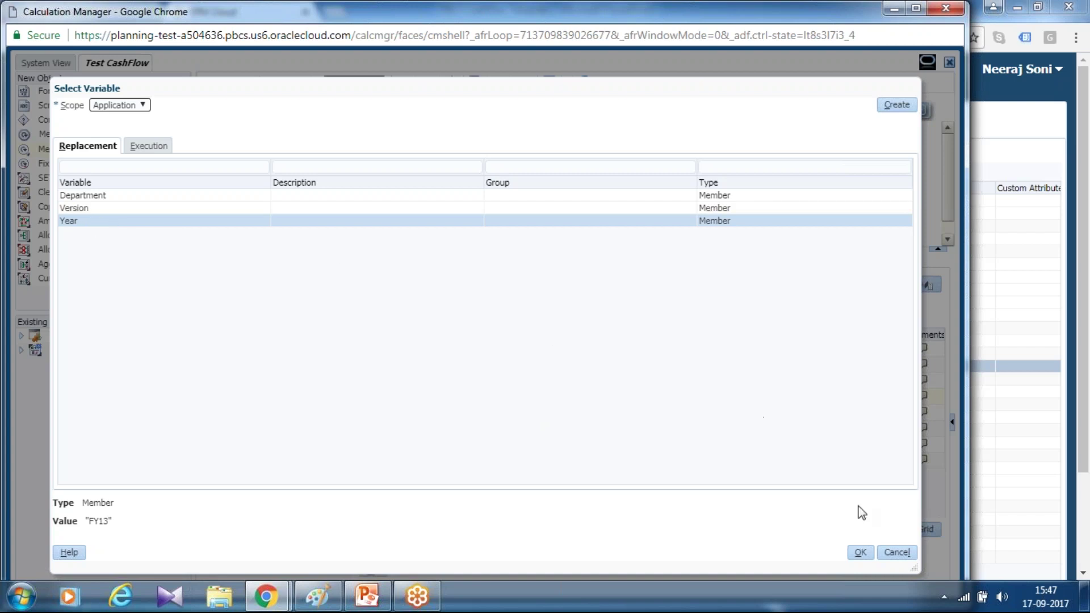
{"action": "left_click", "coordinate": [860, 552]}
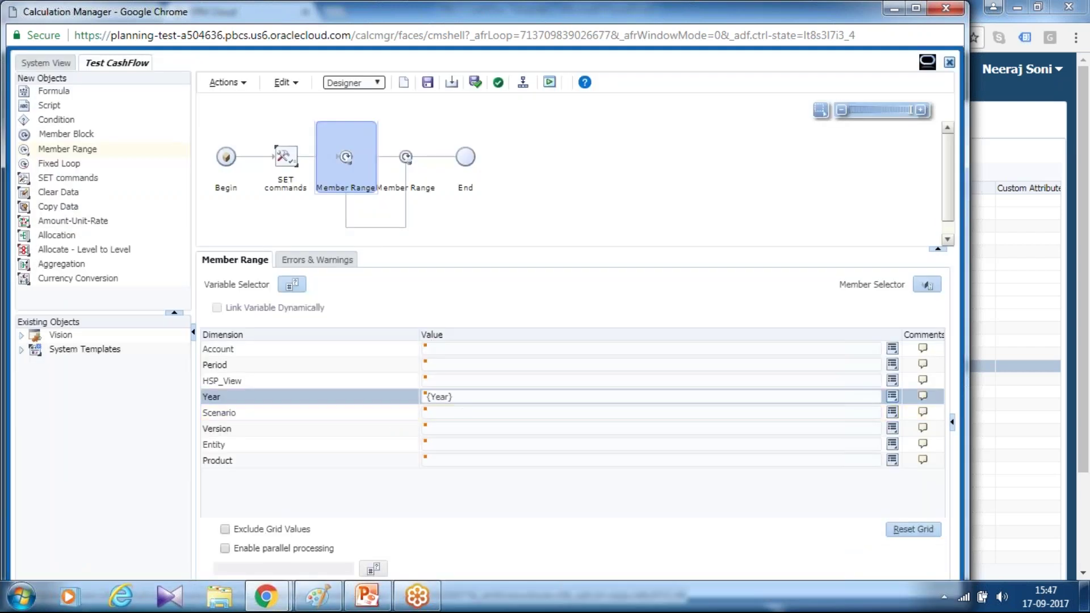
Set the member range's Scenario dimension to Plan
{"action": "left_click", "coordinate": [465, 413]}
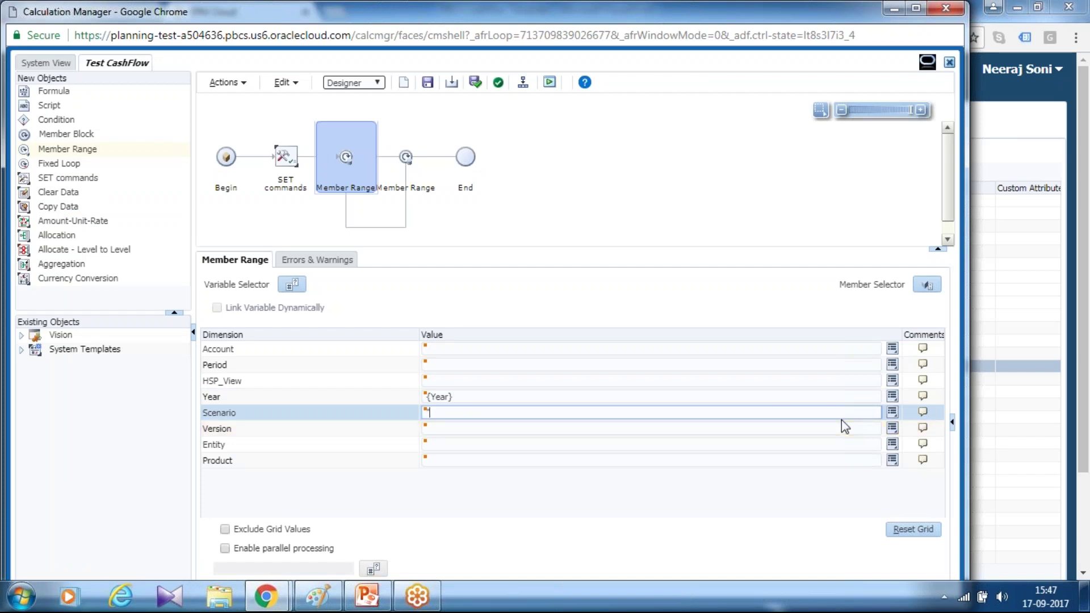
{"action": "type", "text": "\"Plan\""}
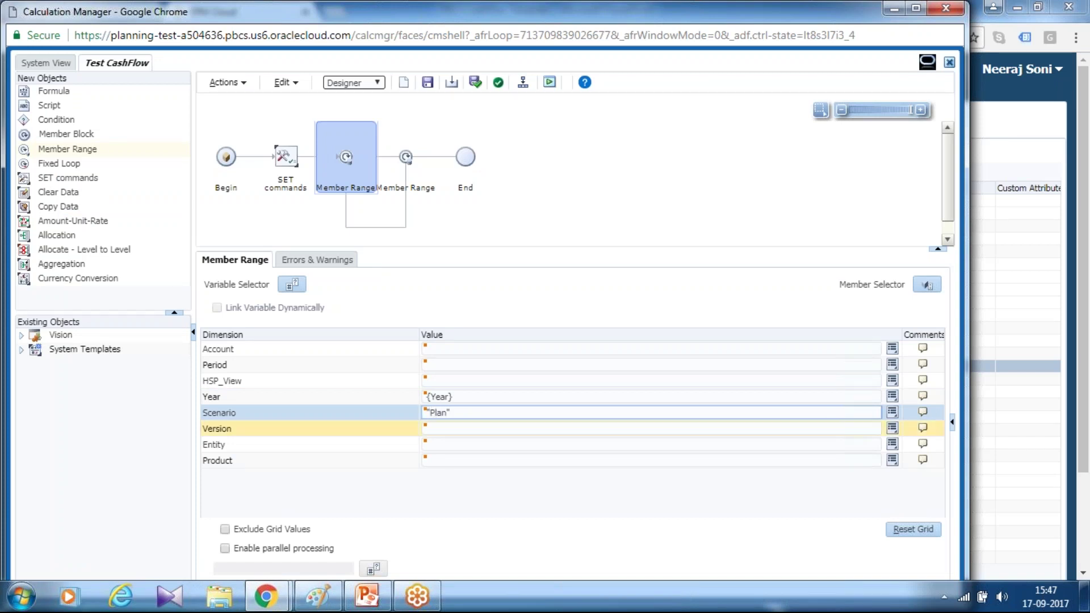
{"action": "key", "text": "Tab"}
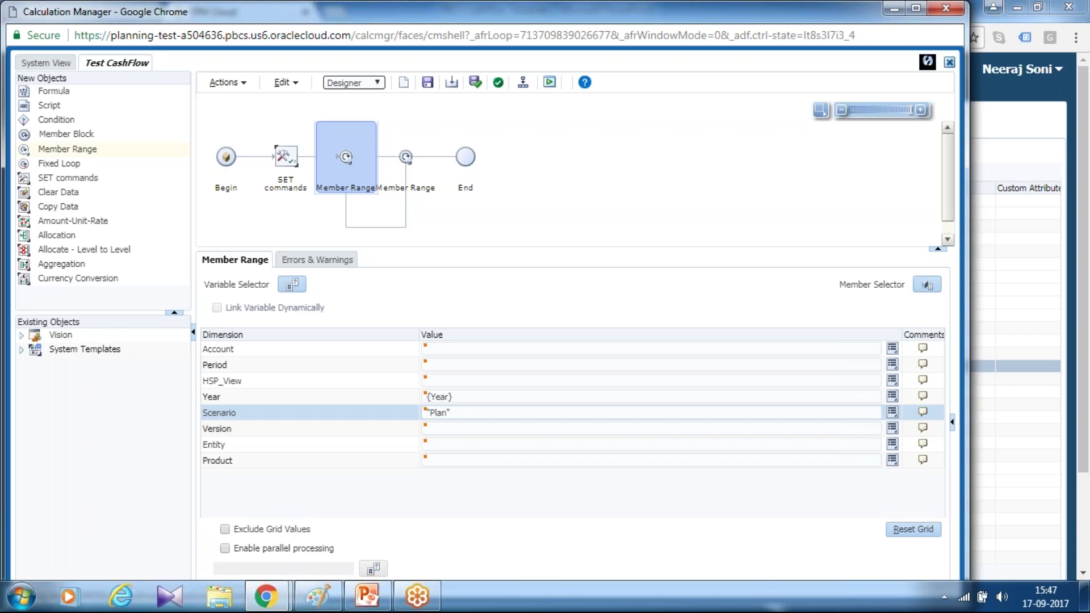
{"action": "left_click", "coordinate": [892, 347]}
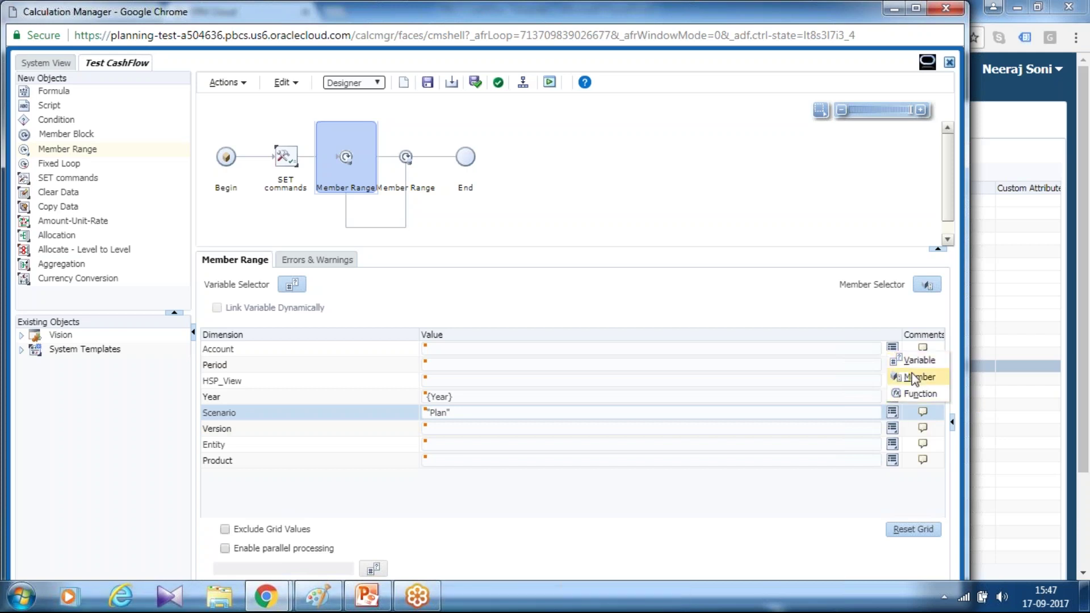
Set Version to the application {Version} variable and nest a second Member Range inside
{"action": "left_click", "coordinate": [637, 429]}
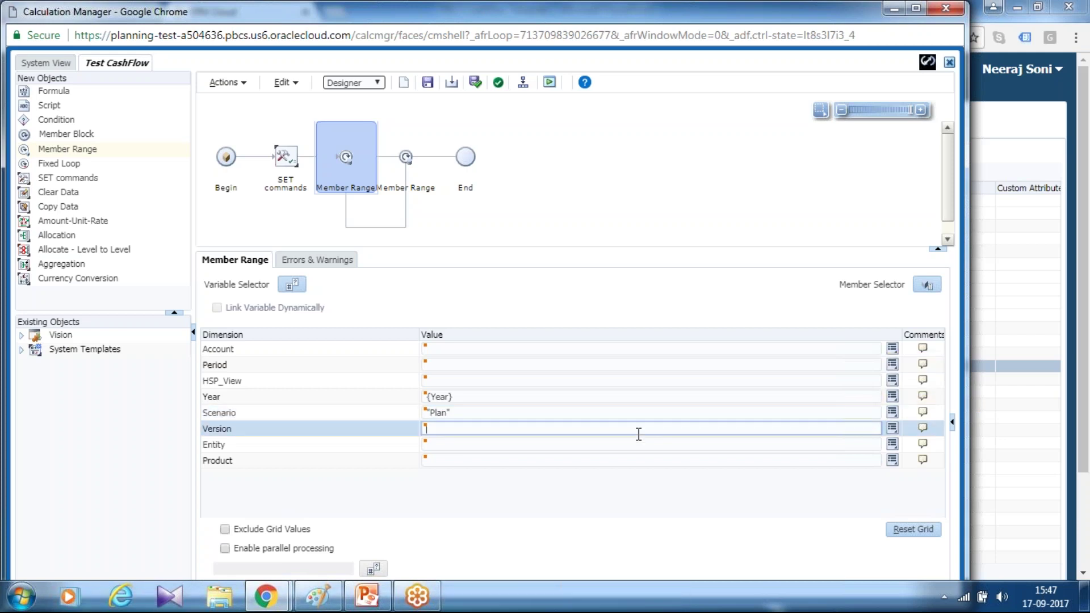
{"action": "left_click", "coordinate": [893, 429]}
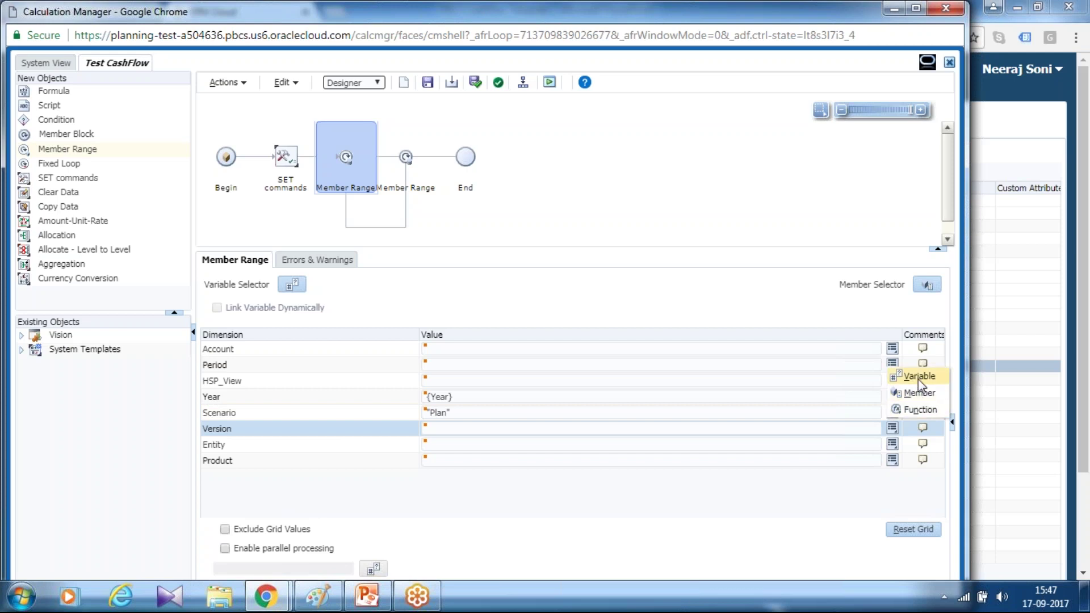
{"action": "left_click", "coordinate": [918, 387]}
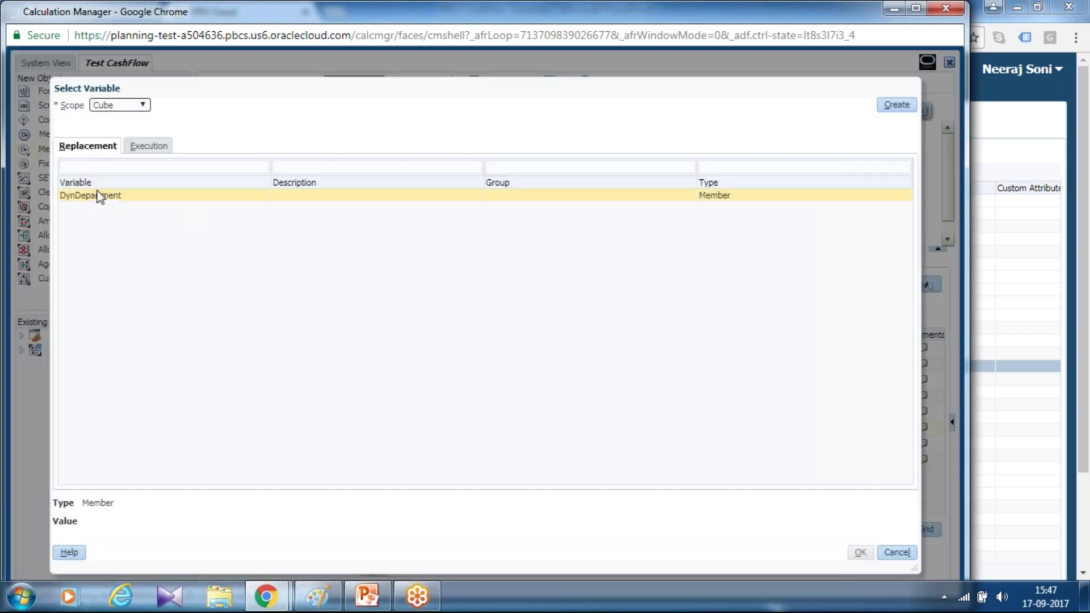
{"action": "left_click", "coordinate": [112, 107]}
{"action": "left_click", "coordinate": [110, 129]}
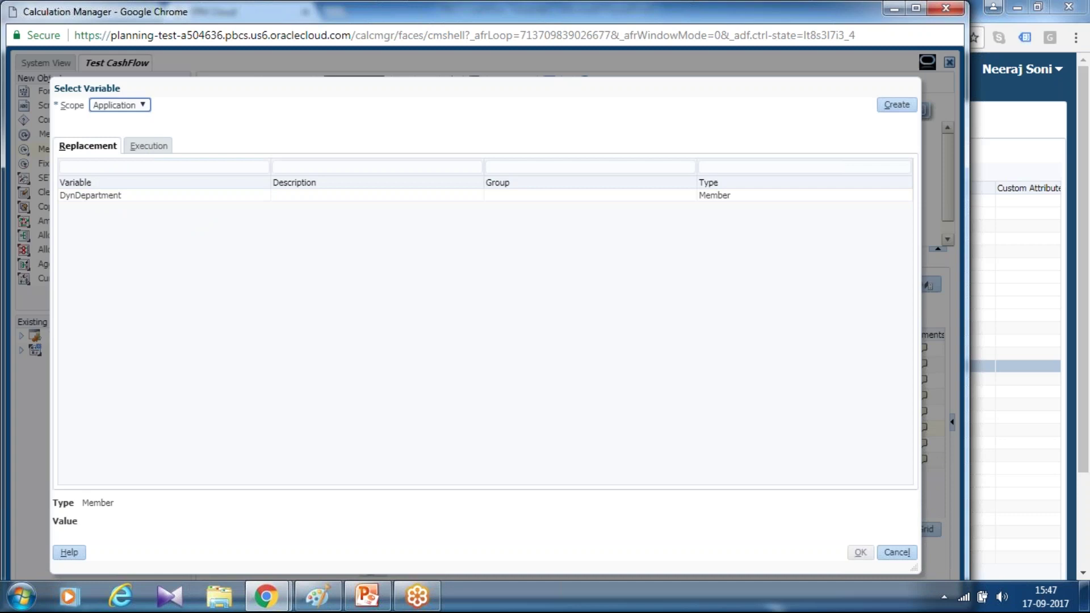
{"action": "left_click", "coordinate": [68, 208]}
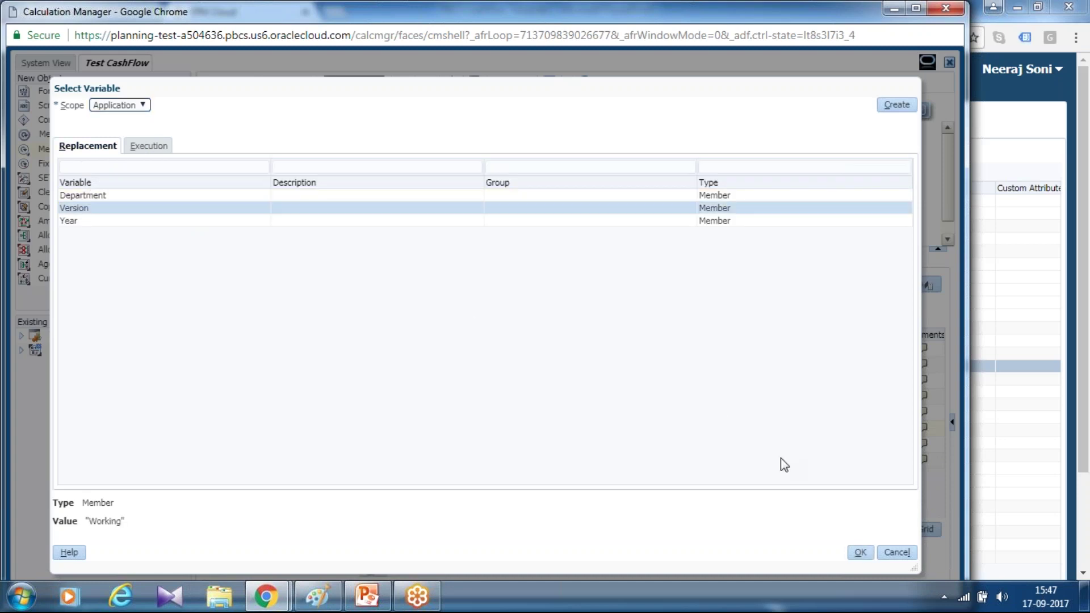
{"action": "left_click", "coordinate": [858, 553]}
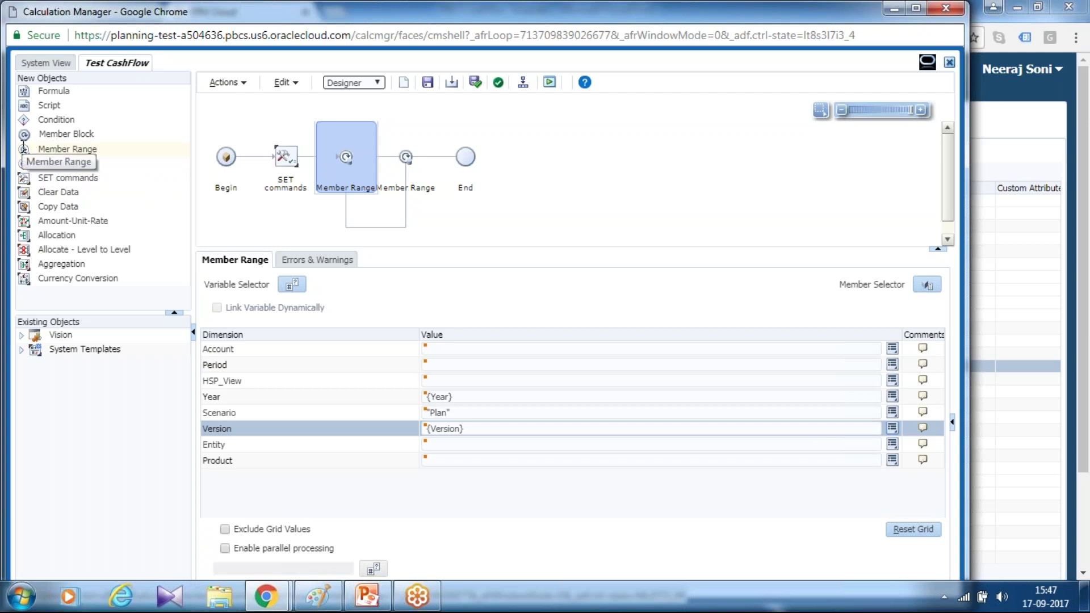
{"action": "left_click_drag", "start_coordinate": [24, 148], "coordinate": [421, 172]}
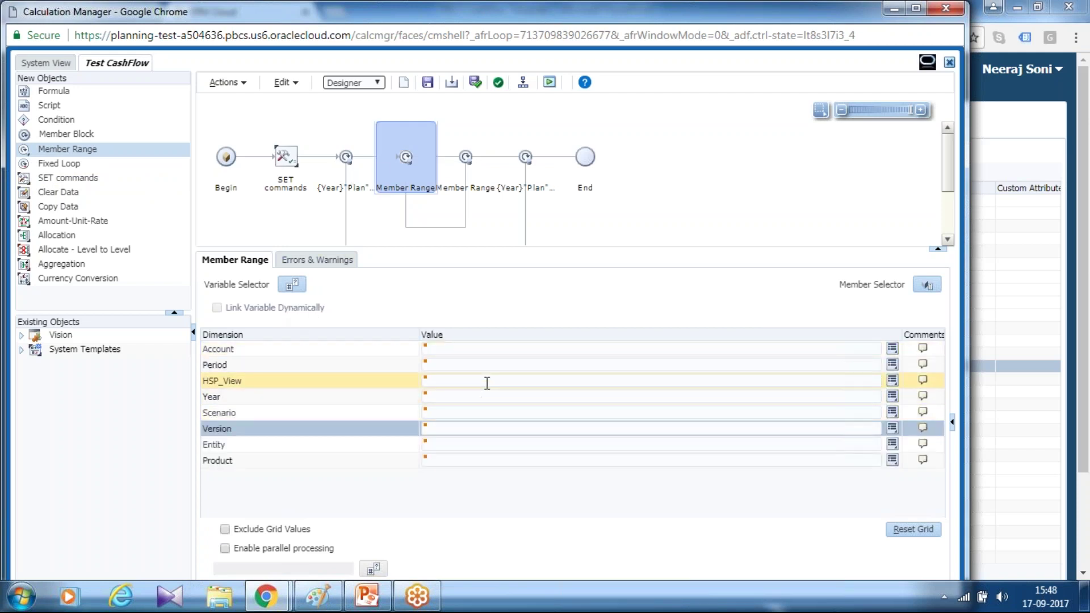
Set the nested member range's Entity dimension to TD
{"action": "left_click", "coordinate": [468, 444]}
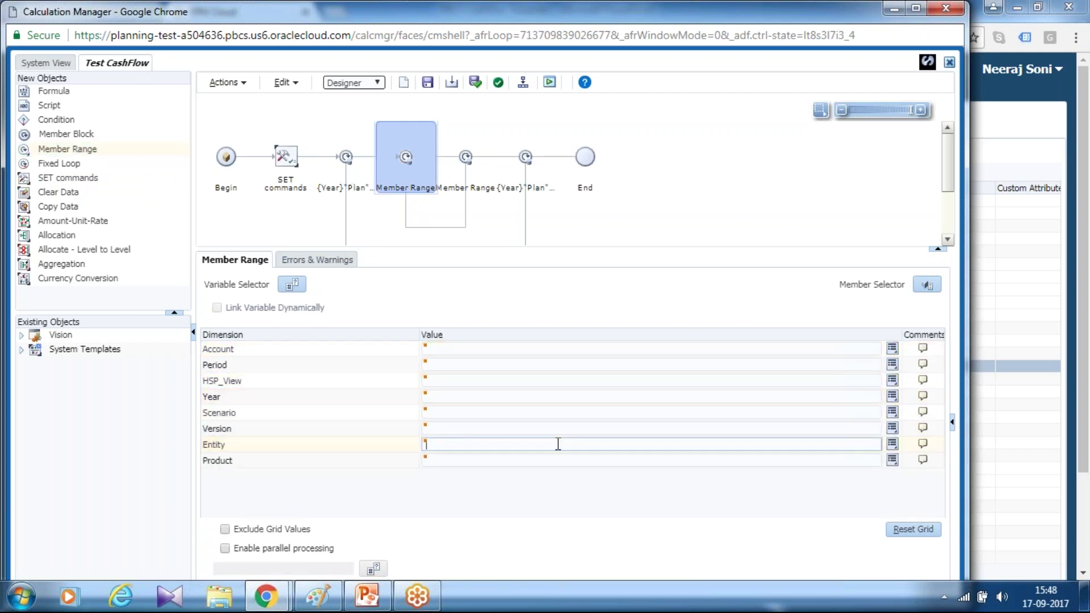
{"action": "left_click", "coordinate": [892, 443]}
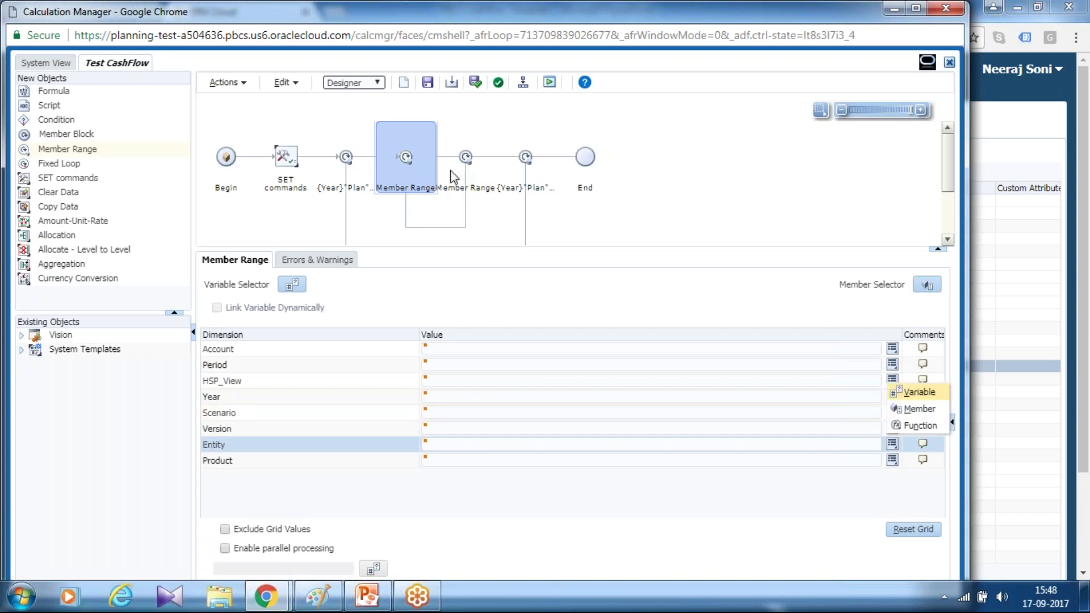
{"action": "left_click", "coordinate": [927, 408]}
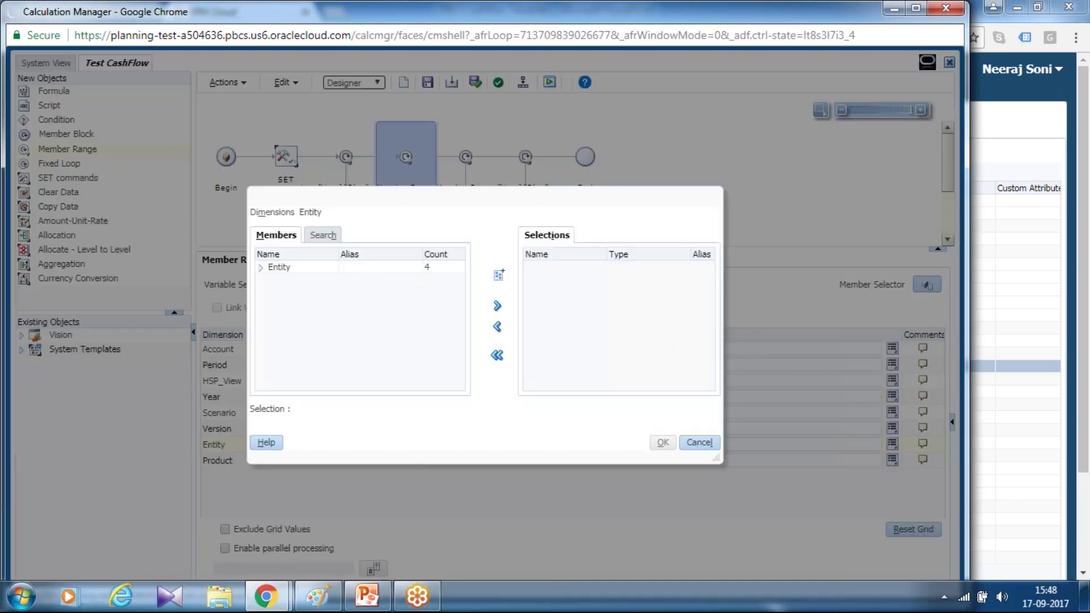
{"action": "left_click", "coordinate": [261, 267]}
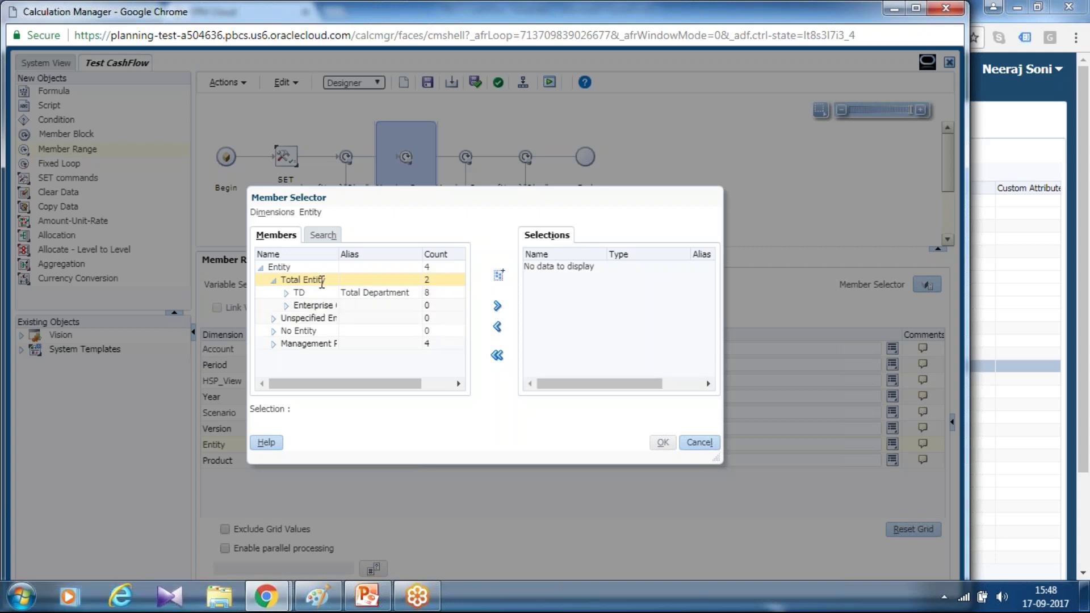
{"action": "left_click", "coordinate": [299, 292]}
{"action": "left_click", "coordinate": [497, 306]}
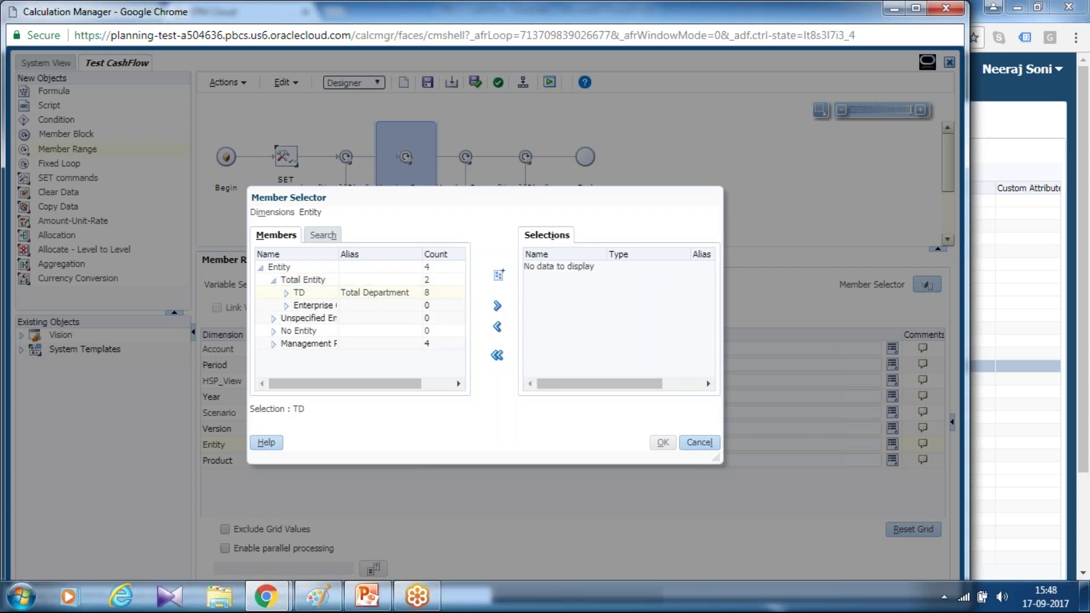
{"action": "left_click", "coordinate": [662, 442]}
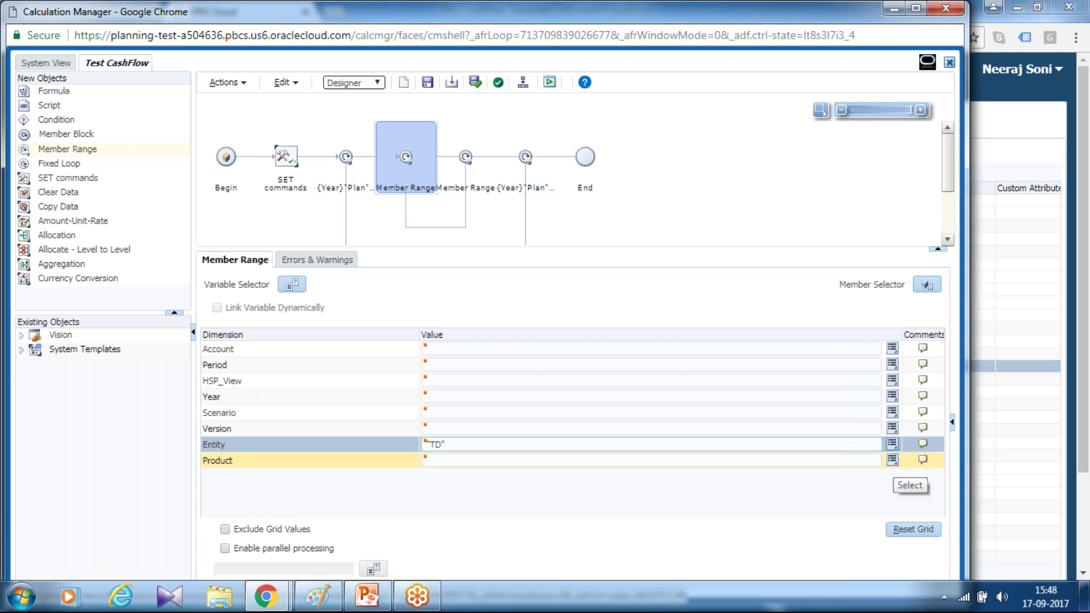
Set the nested member range's Product dimension to P_TP
{"action": "left_click", "coordinate": [892, 459]}
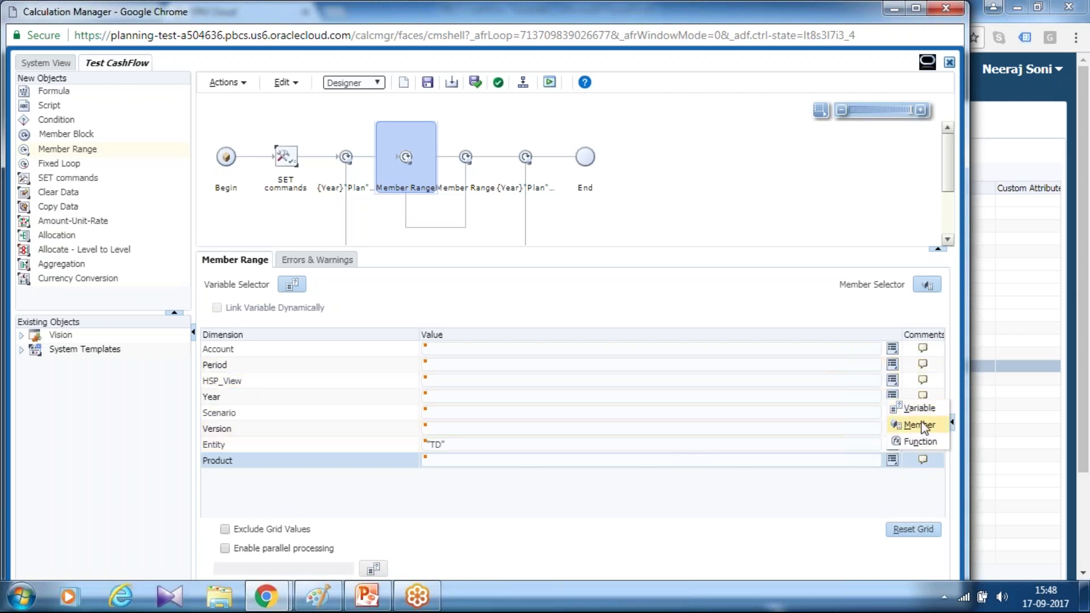
{"action": "left_click", "coordinate": [918, 425]}
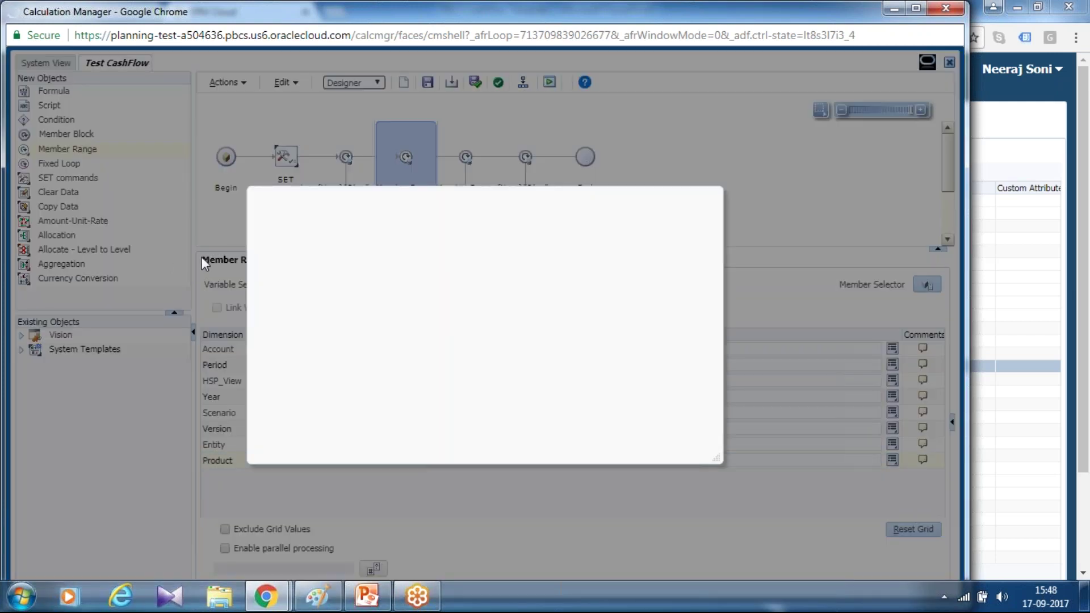
{"action": "double_click", "coordinate": [299, 269]}
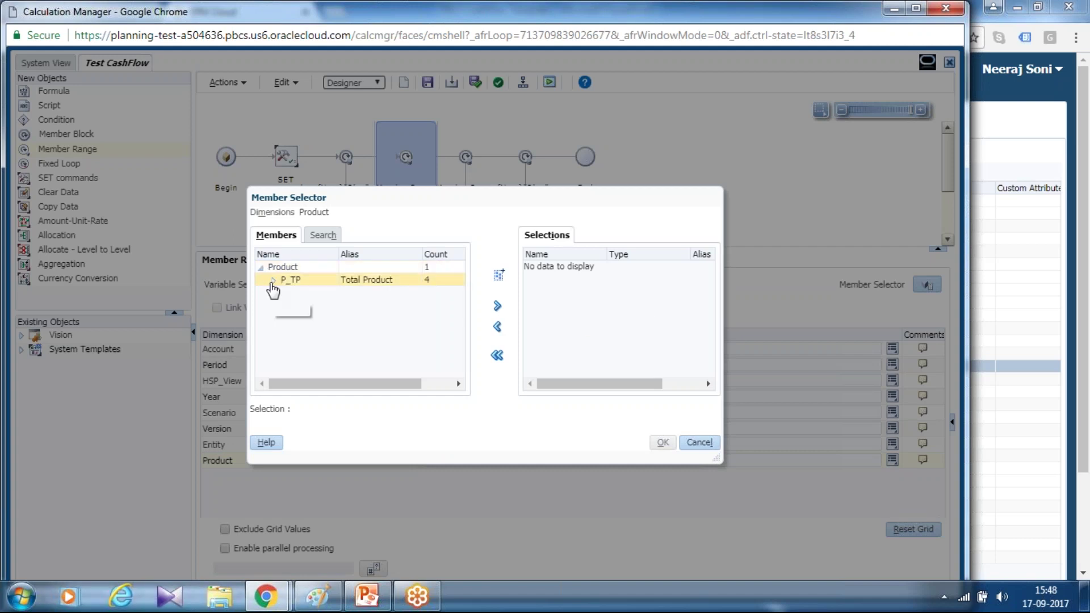
{"action": "left_click", "coordinate": [305, 284]}
{"action": "left_click", "coordinate": [497, 306]}
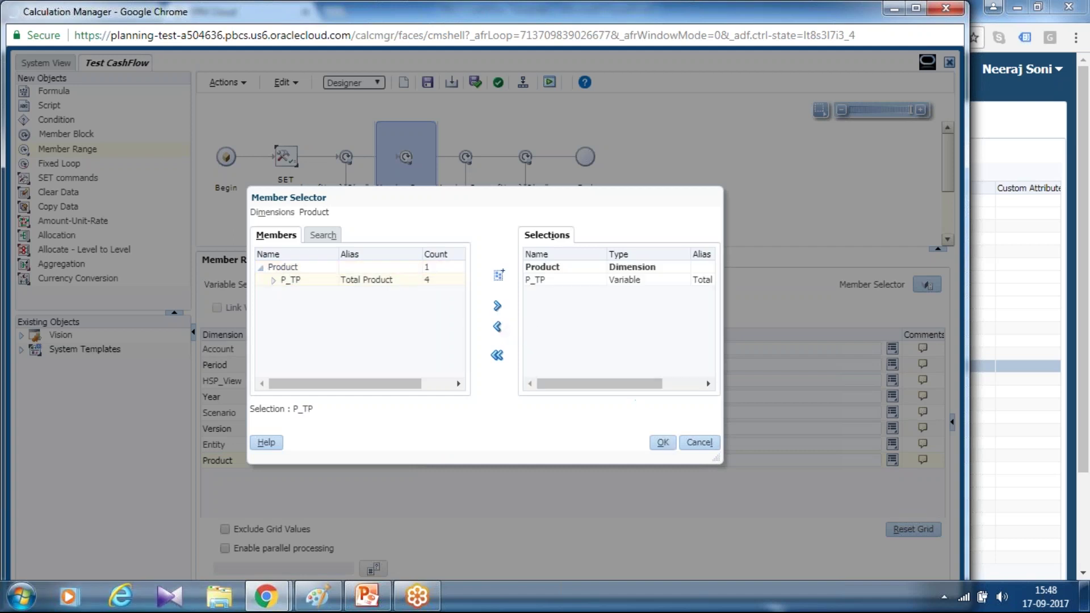
{"action": "left_click", "coordinate": [662, 443]}
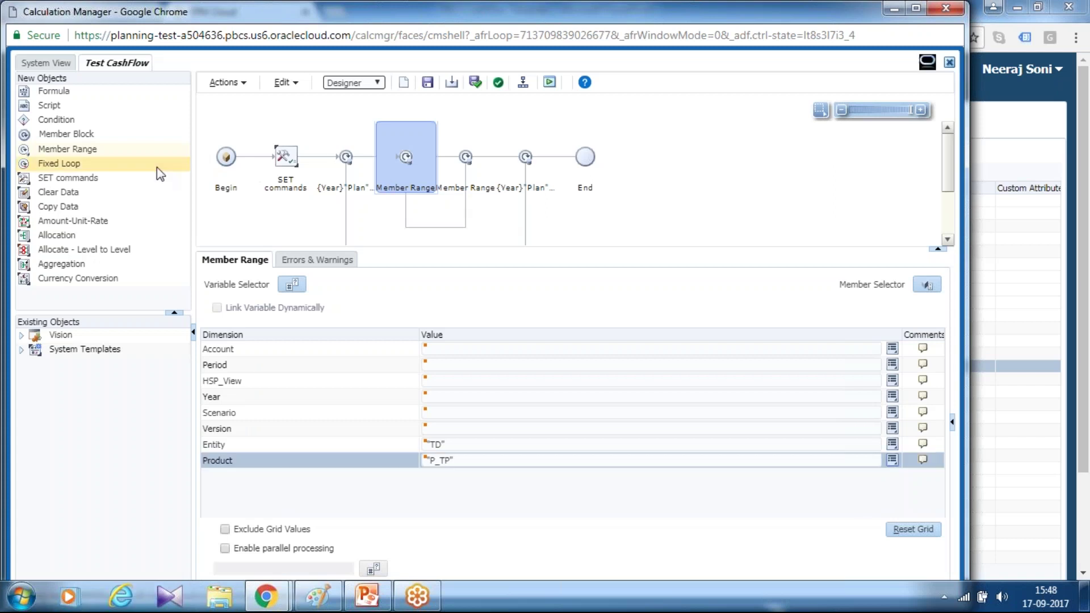
{"action": "left_click", "coordinate": [54, 91]}
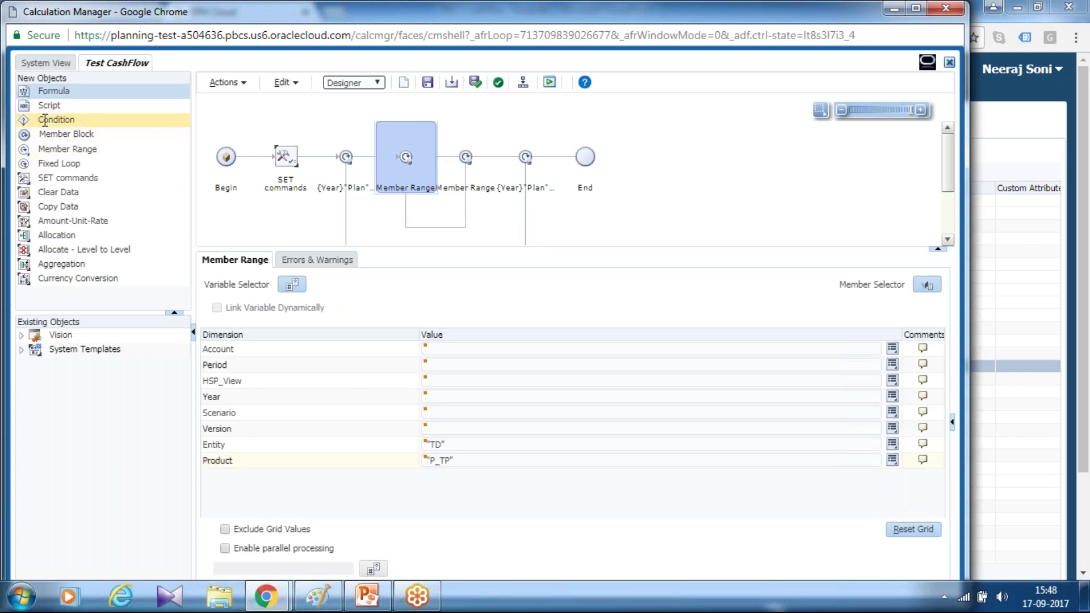
Place a Formula step inside the TD/P_TP member range, then switch to the PowerPoint template
{"action": "left_click_drag", "start_coordinate": [54, 91], "coordinate": [450, 165]}
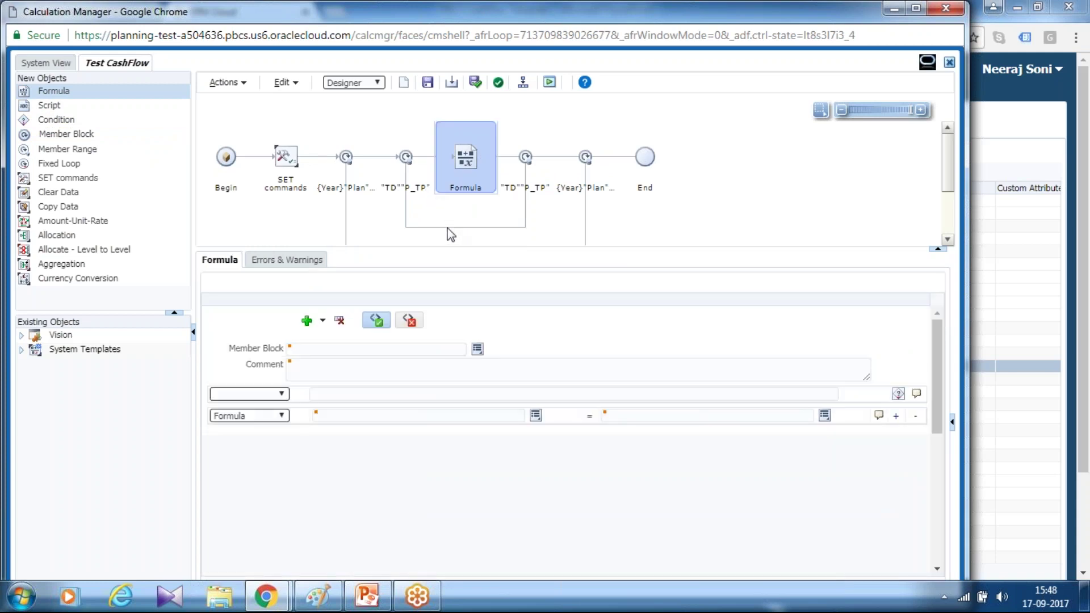
{"action": "left_click", "coordinate": [367, 596]}
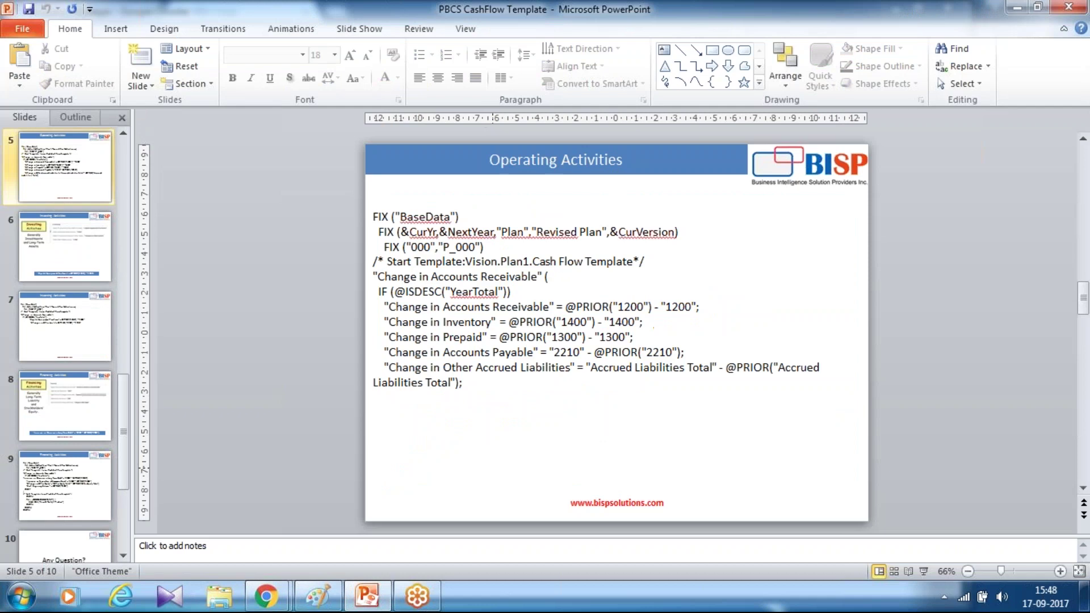
Copy 'Change in Accounts Receivable' from the Operating Activities slide and return to Calculation Manager
{"action": "key", "text": "Page_Up"}
{"action": "key", "text": "Page_Down"}
{"action": "key", "text": "Page_Up"}
{"action": "key", "text": "Page_Down"}
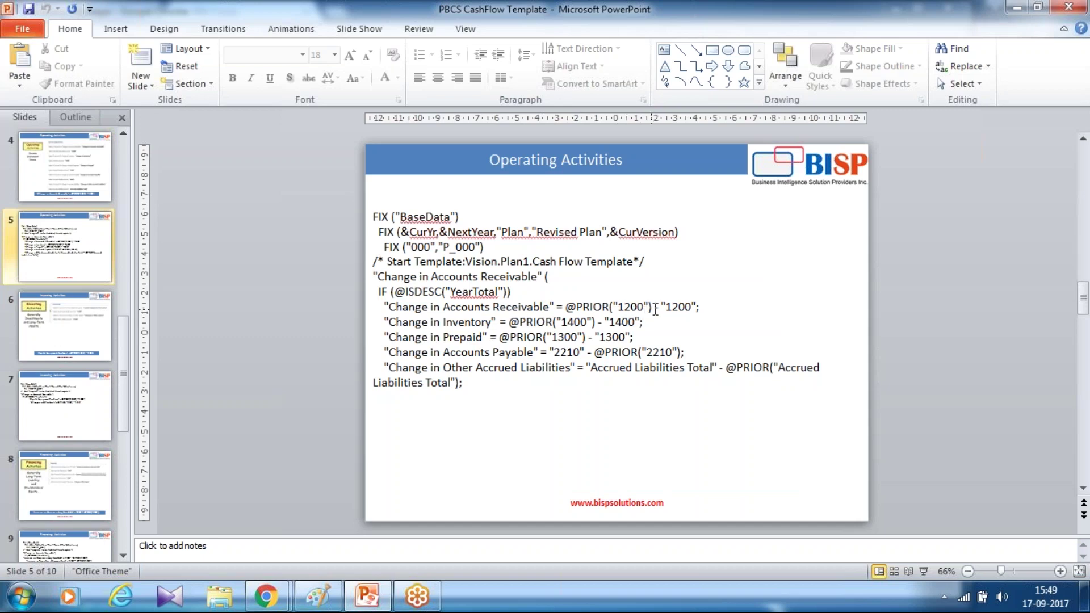
{"action": "left_click_drag", "start_coordinate": [556, 308], "coordinate": [379, 313]}
{"action": "key", "text": "ctrl+c"}
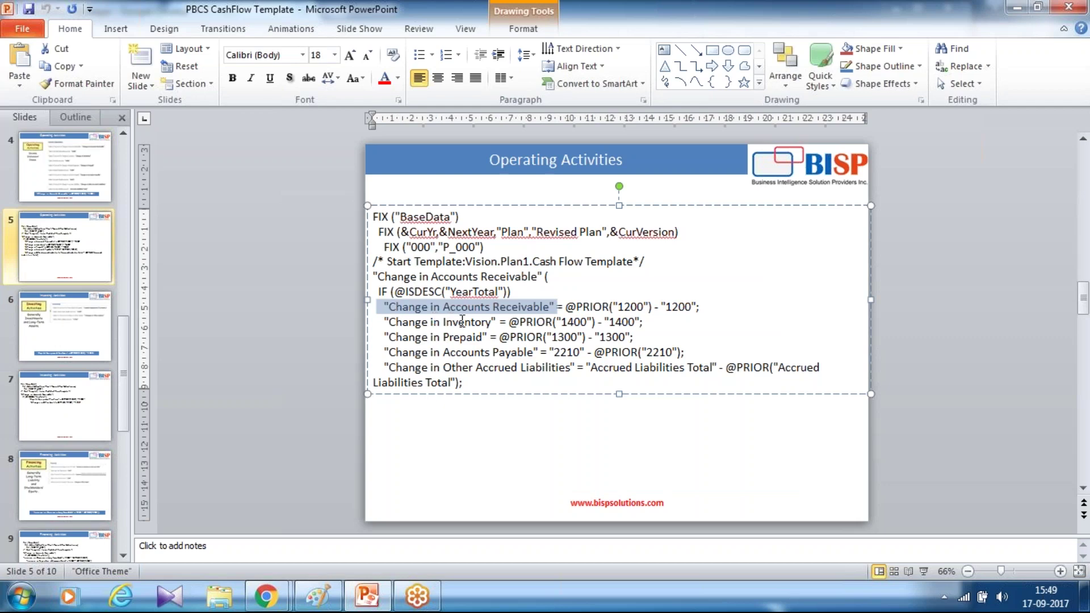
{"action": "left_click", "coordinate": [266, 595]}
Paste Change in Accounts Receivable as the first formula row's target
{"action": "left_click", "coordinate": [340, 523]}
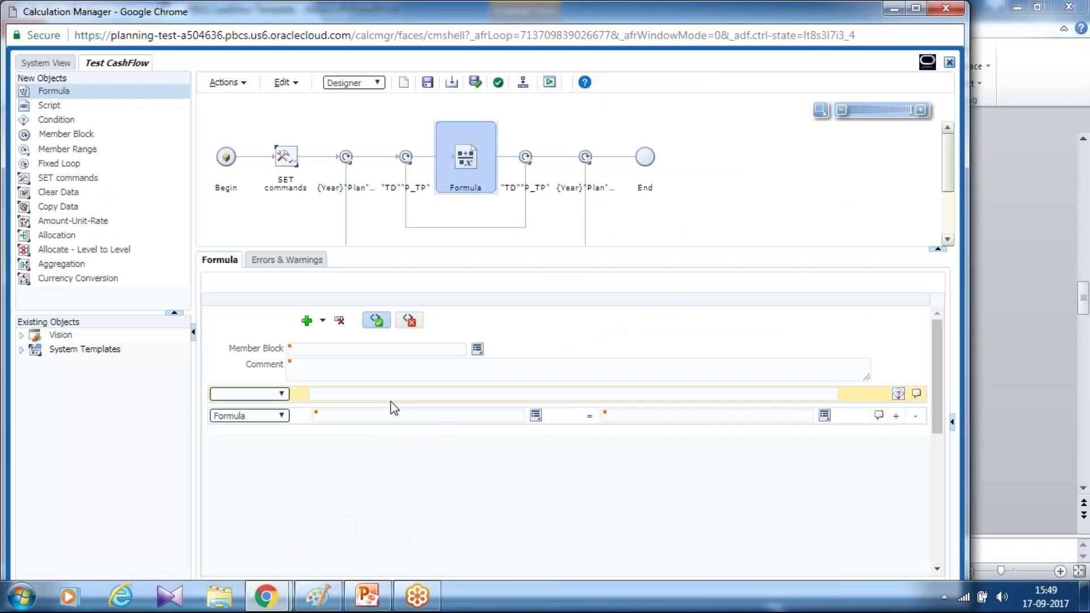
{"action": "right_click", "coordinate": [312, 422]}
{"action": "left_click", "coordinate": [397, 454]}
{"action": "left_click", "coordinate": [619, 416]}
{"action": "type", "text": "@PRIOR("}
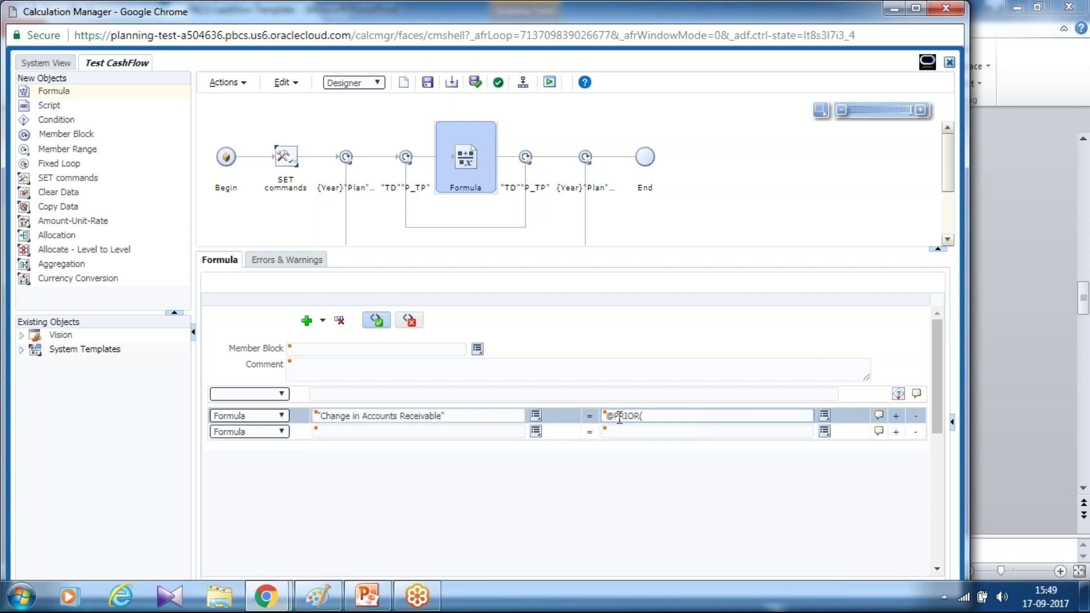
{"action": "key", "text": "BackSpace"}
{"action": "key", "text": "BackSpace"}
{"action": "left_click", "coordinate": [328, 431]}
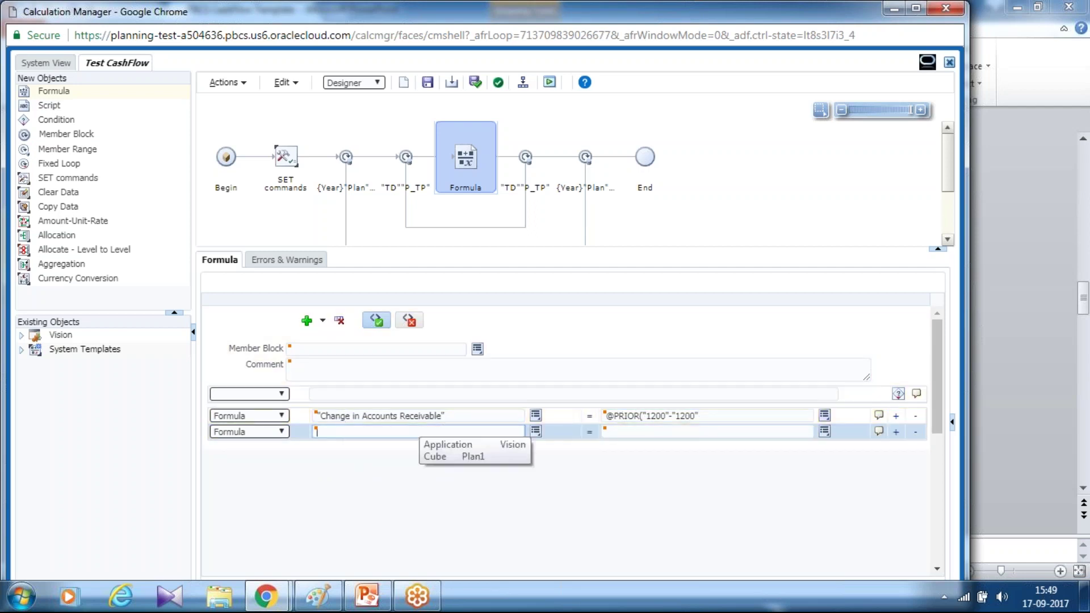
{"action": "left_click", "coordinate": [351, 605]}
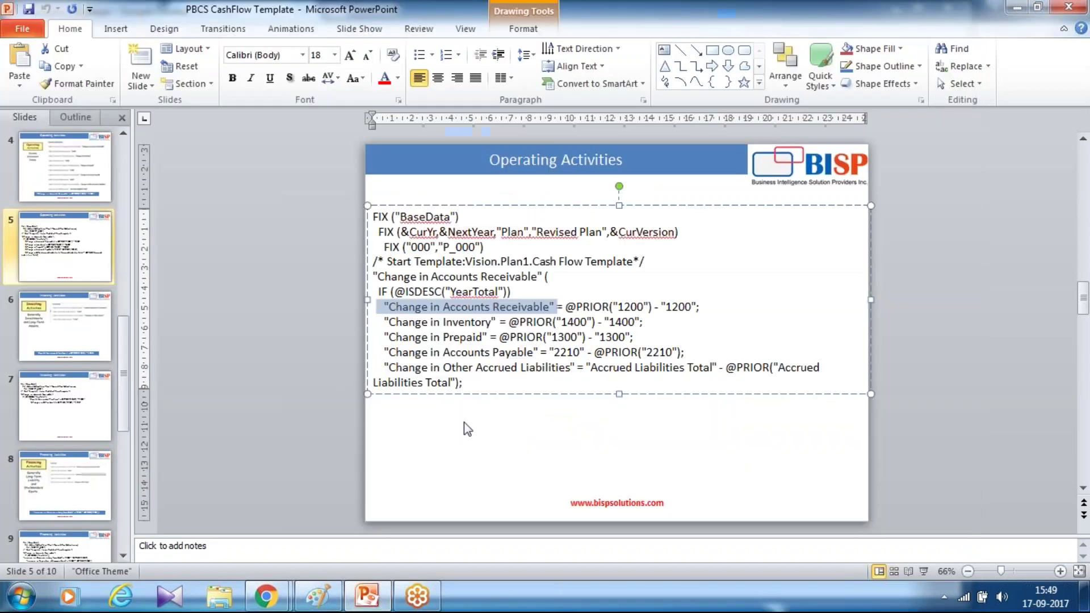
{"action": "left_click_drag", "start_coordinate": [500, 322], "coordinate": [381, 322]}
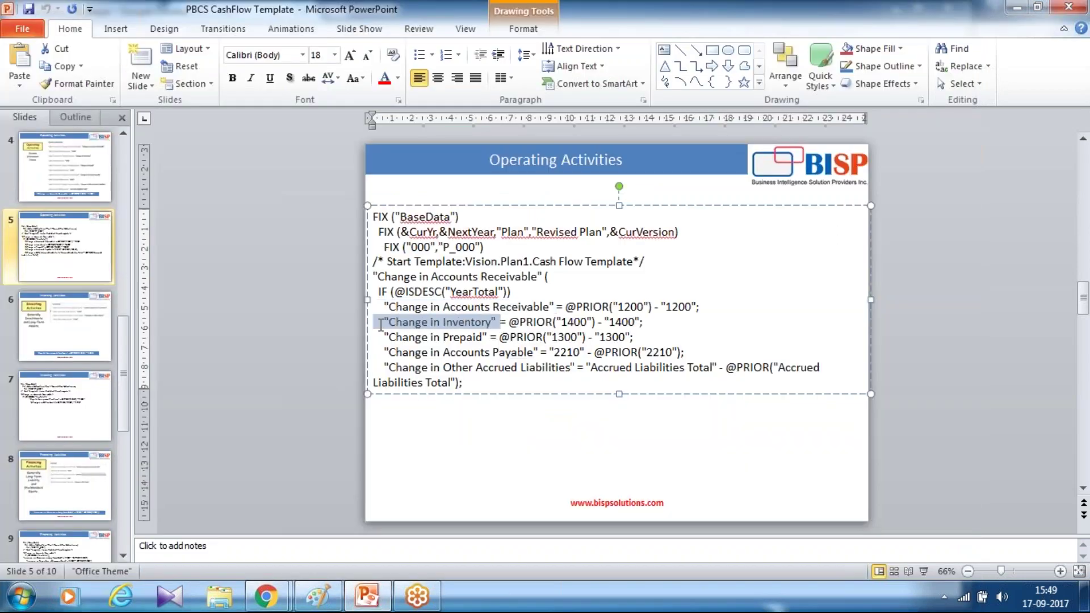
{"action": "left_click", "coordinate": [439, 336]}
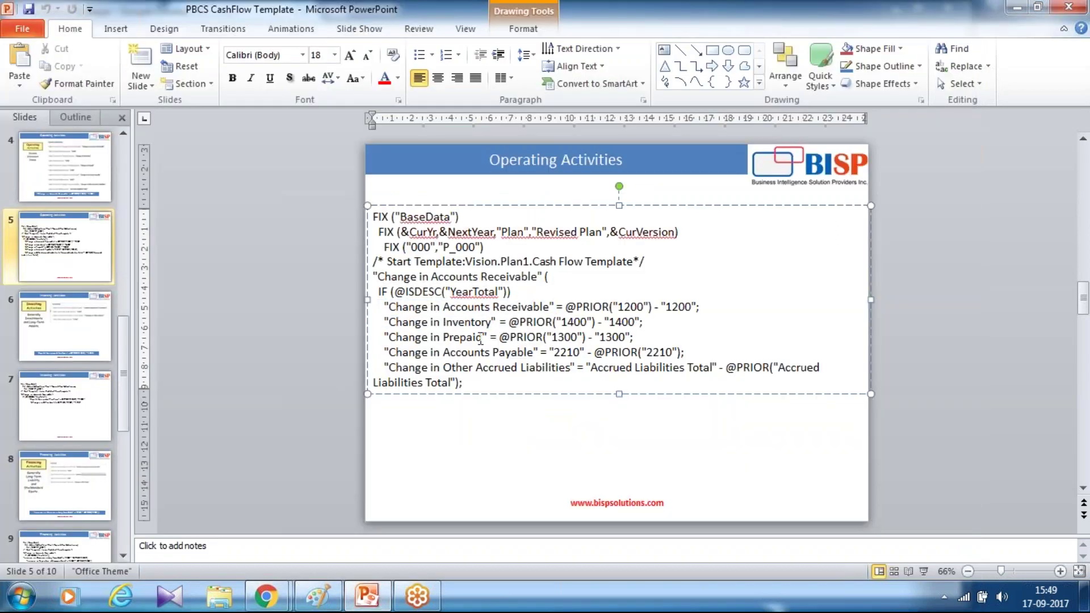
{"action": "left_click_drag", "start_coordinate": [499, 322], "coordinate": [377, 322]}
{"action": "key", "text": "ctrl+c"}
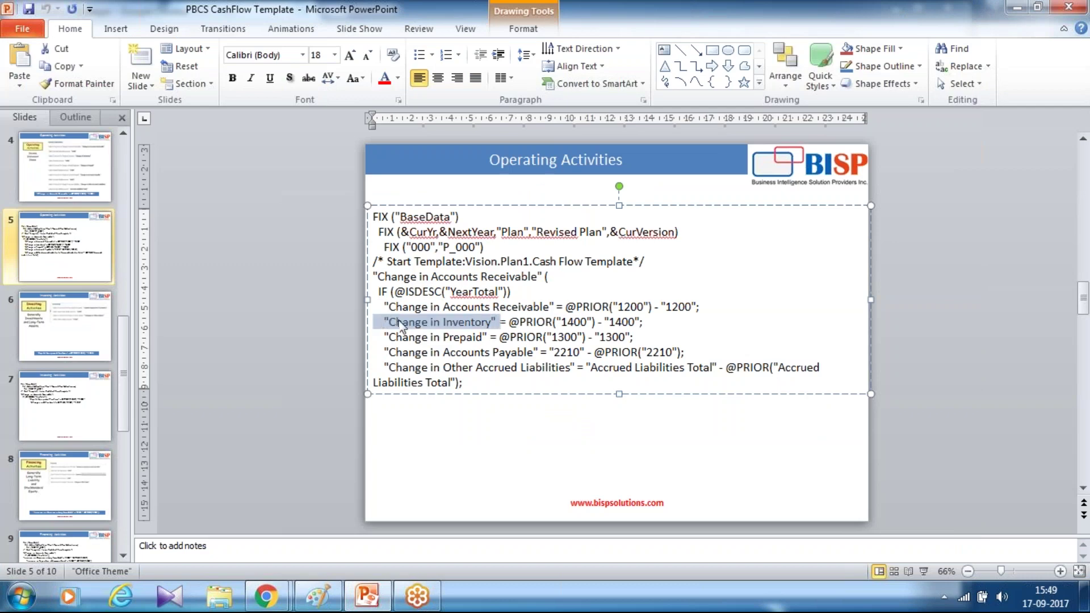
{"action": "key", "text": "alt+Tab"}
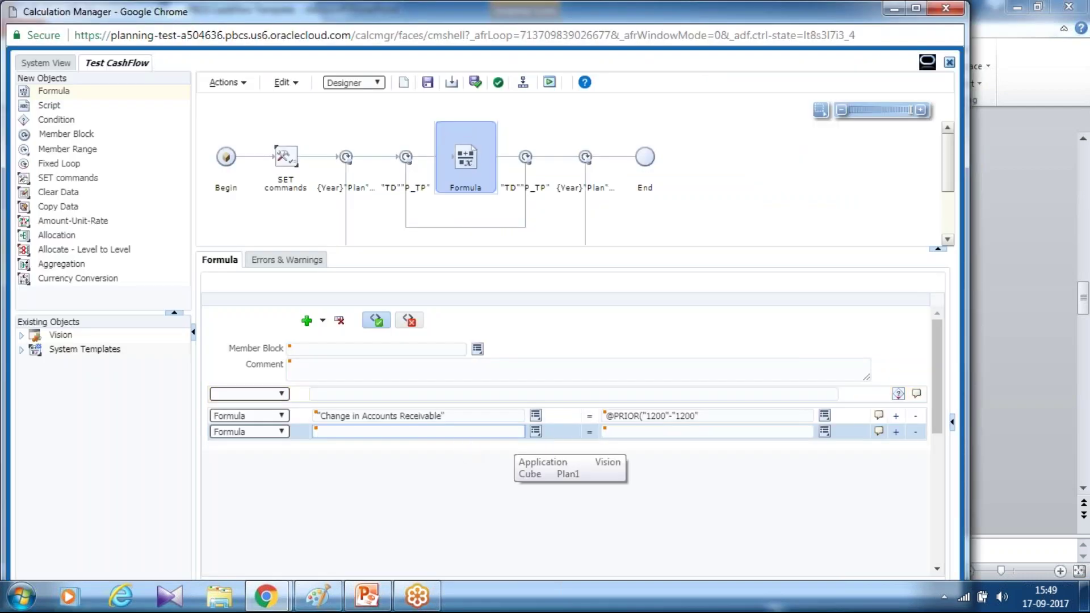
{"action": "key", "text": "ctrl+v"}
{"action": "left_click", "coordinate": [674, 431]}
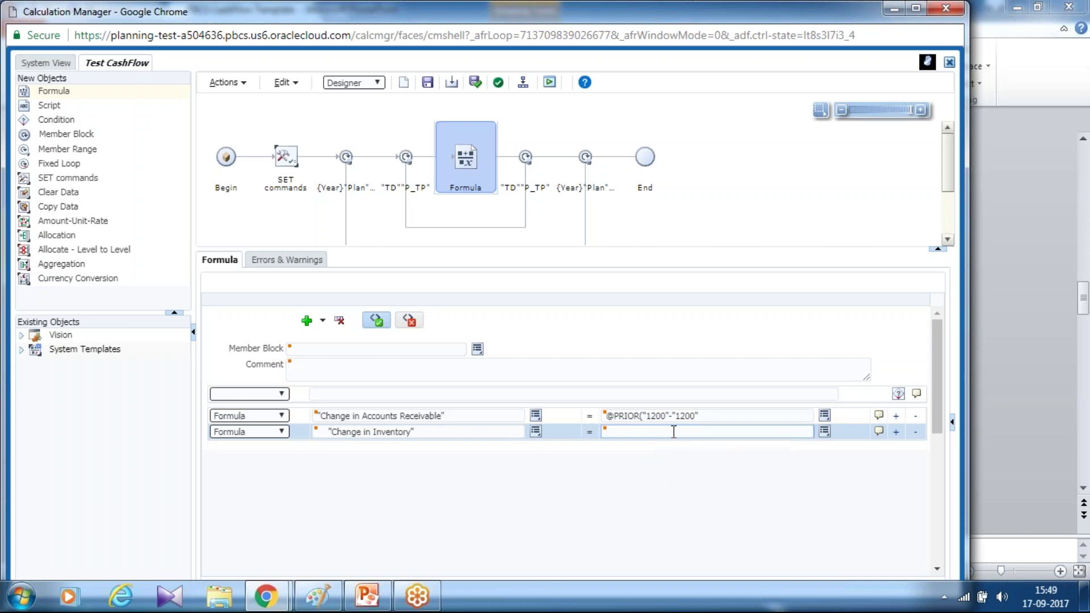
{"action": "type", "text": "@PRIOT"}
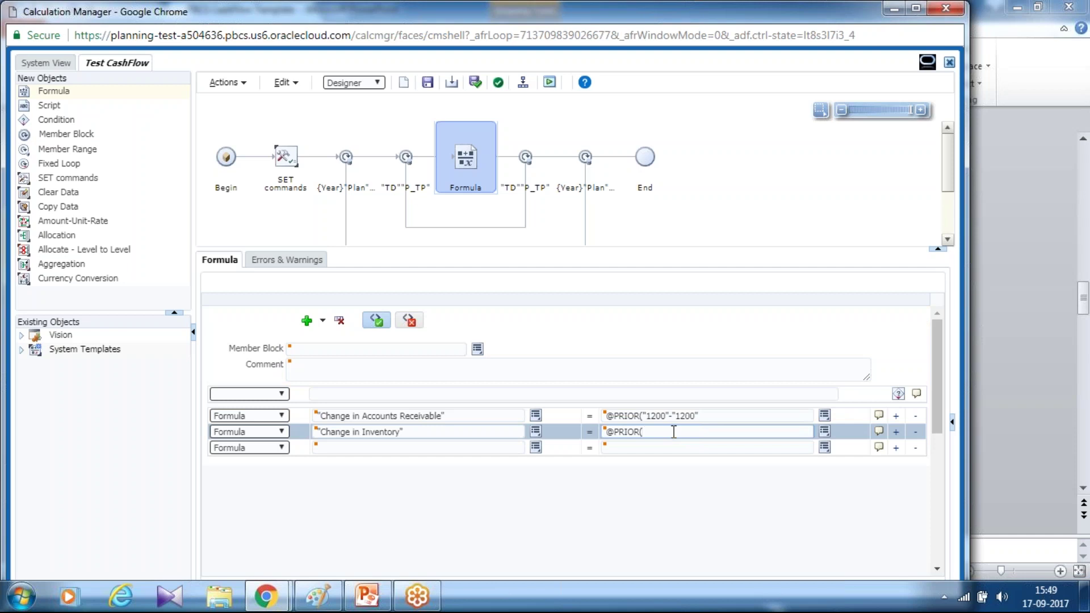
{"action": "left_click", "coordinate": [676, 416]}
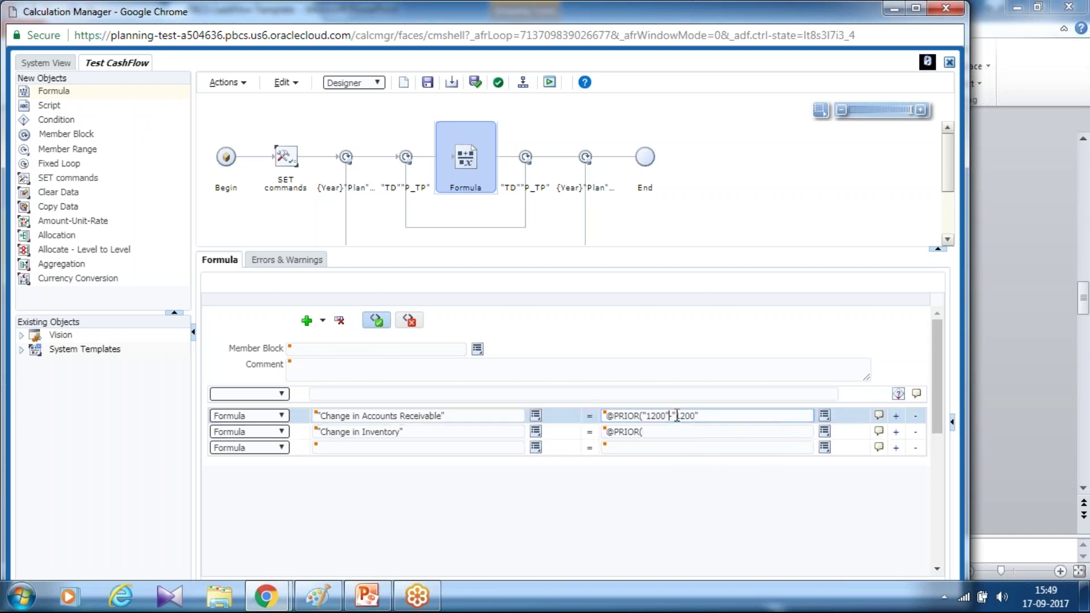
{"action": "left_click", "coordinate": [670, 416]}
{"action": "type", "text": ")"}
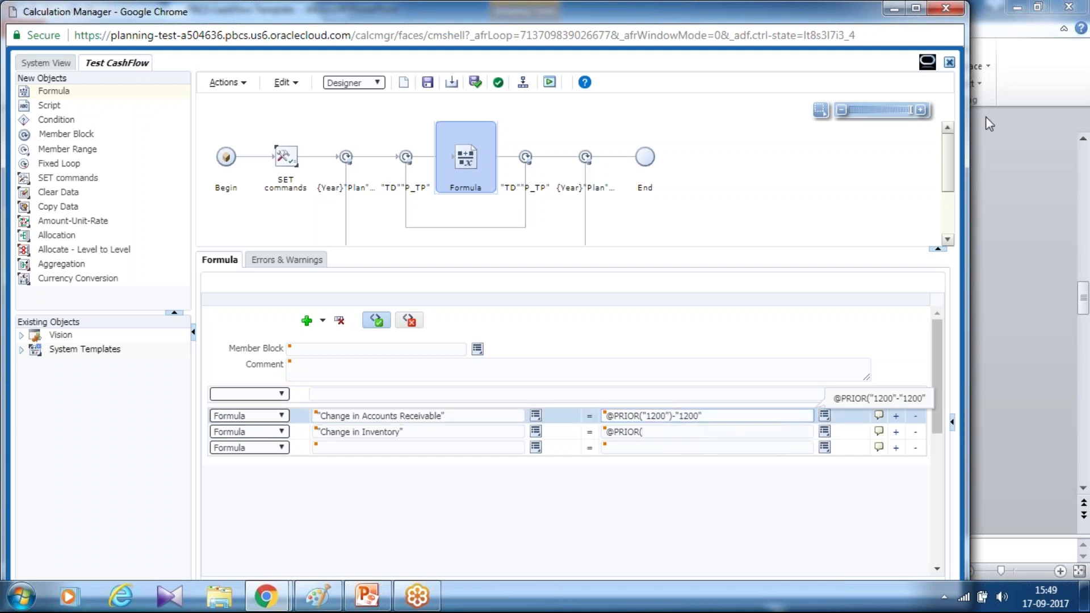
{"action": "left_click", "coordinate": [652, 430]}
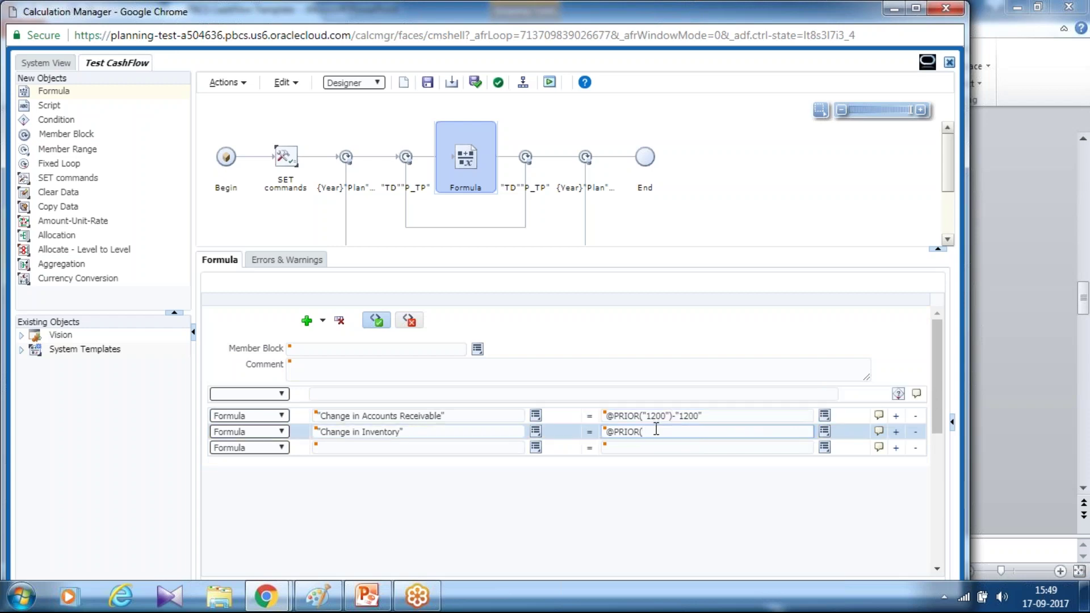
{"action": "key", "text": "alt+Tab"}
{"action": "key", "text": "alt+Tab"}
{"action": "key", "text": "alt+Tab"}
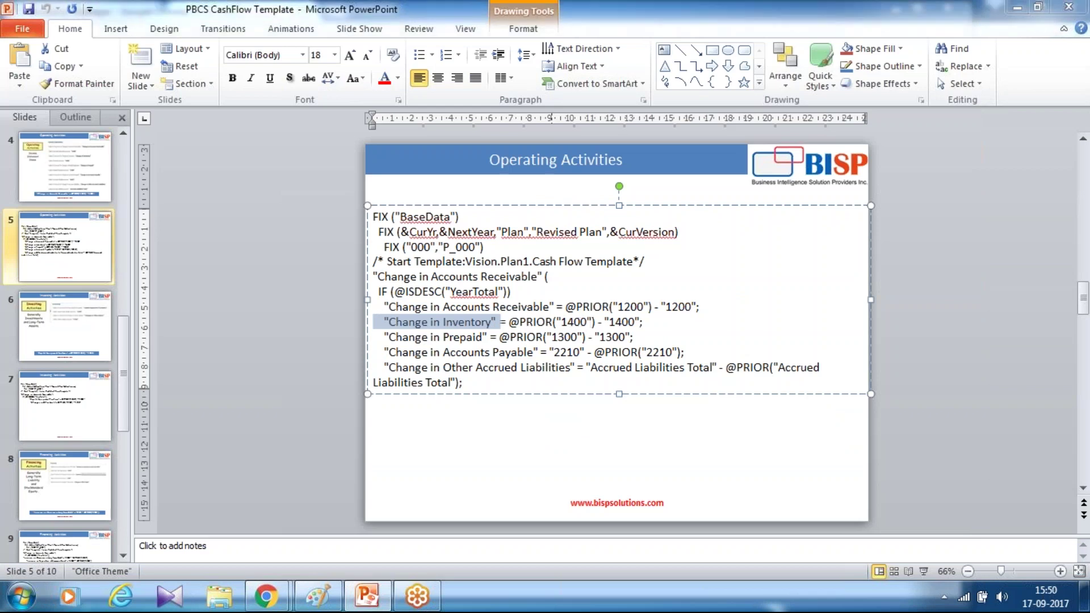
{"action": "key", "text": "alt+Tab"}
{"action": "type", "text": "\"1"}
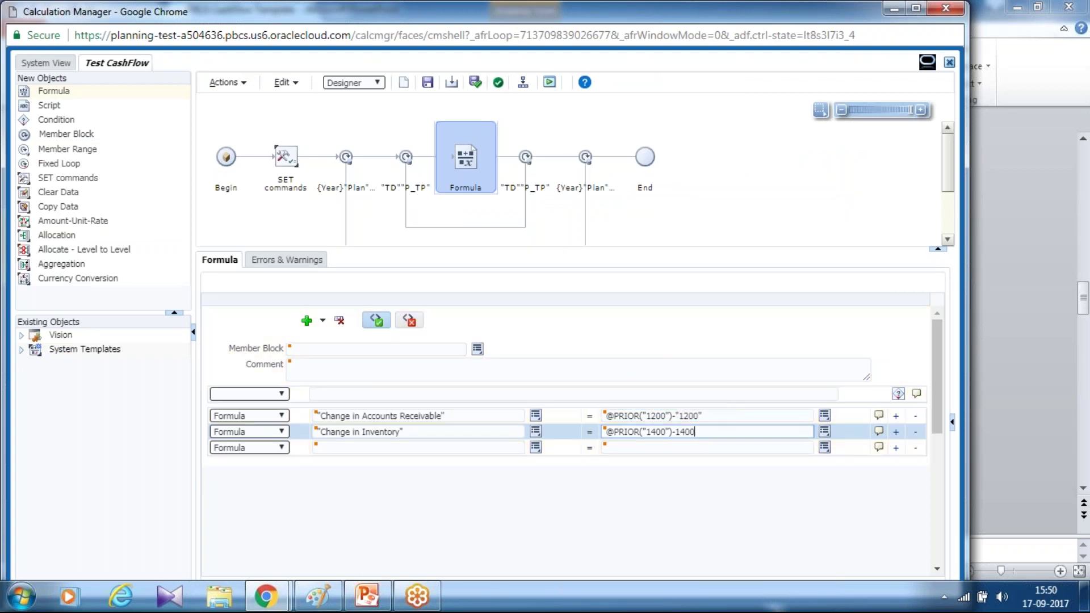
{"action": "left_click", "coordinate": [474, 83]}
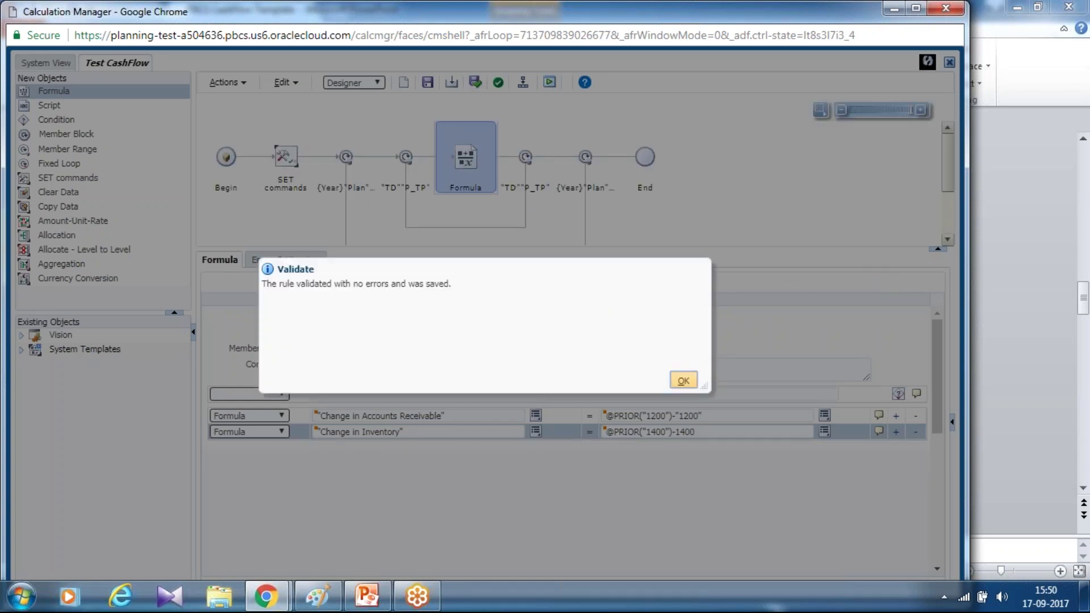
Dismiss the Test CashFlow rule's validation success message
{"action": "left_click", "coordinate": [683, 380]}
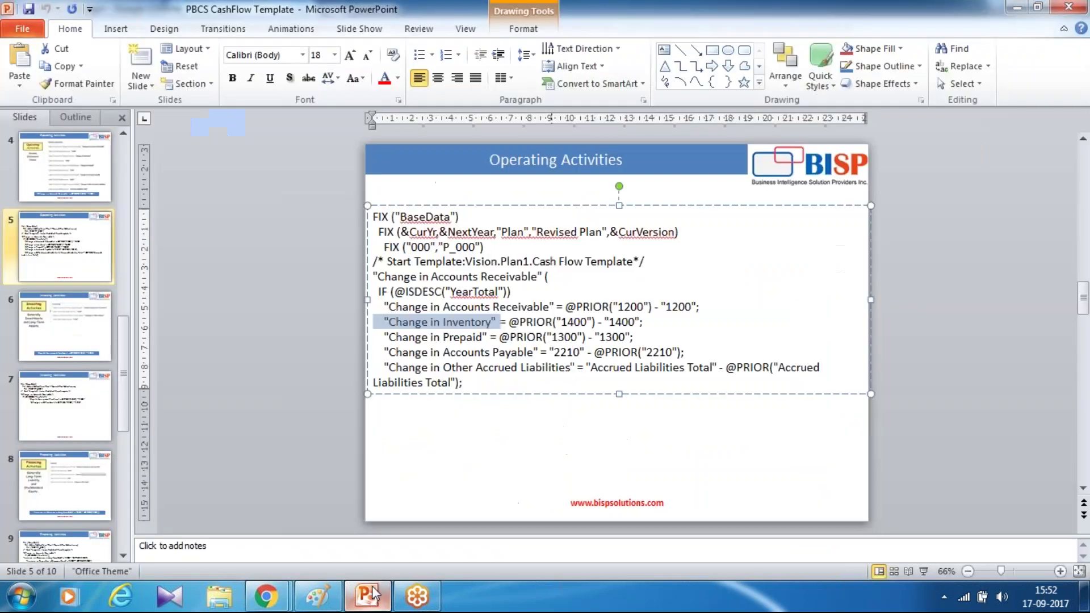
{"action": "left_click", "coordinate": [367, 596]}
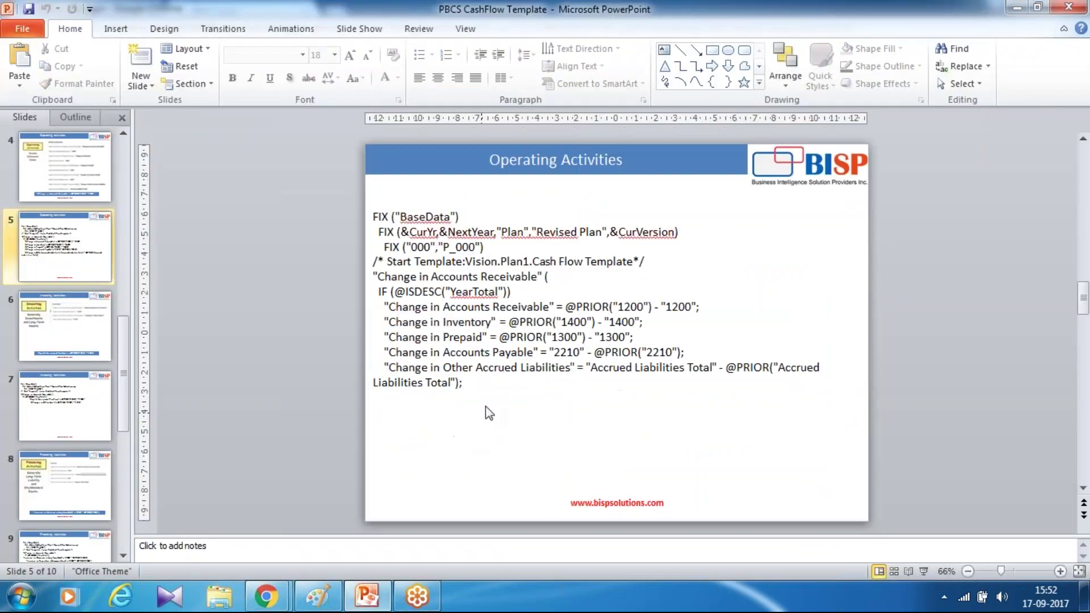
{"action": "left_click", "coordinate": [71, 173]}
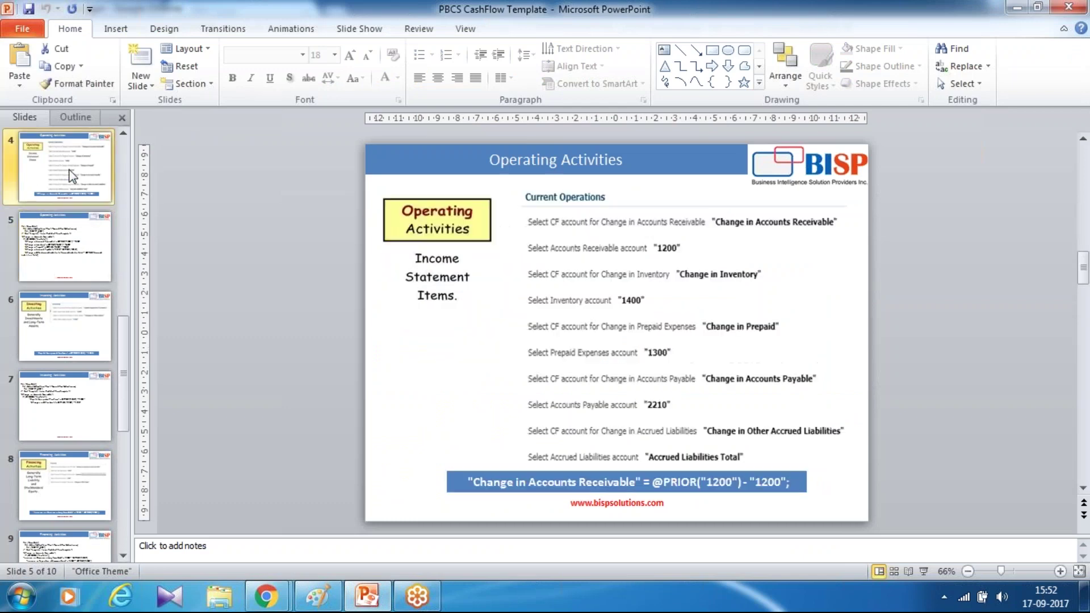
{"action": "left_click", "coordinate": [47, 311]}
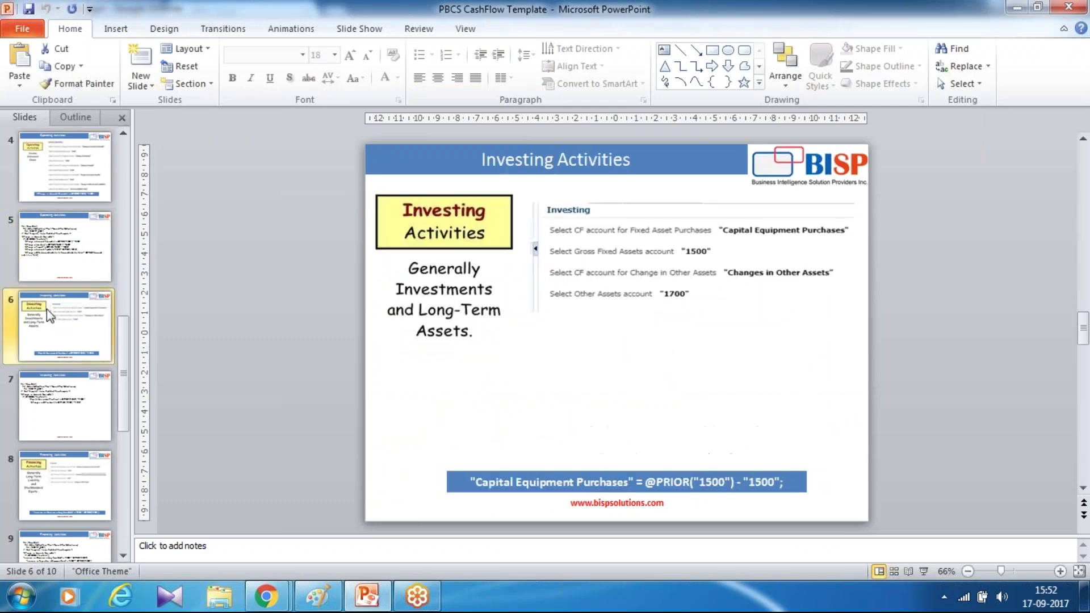
{"action": "left_click", "coordinate": [45, 474]}
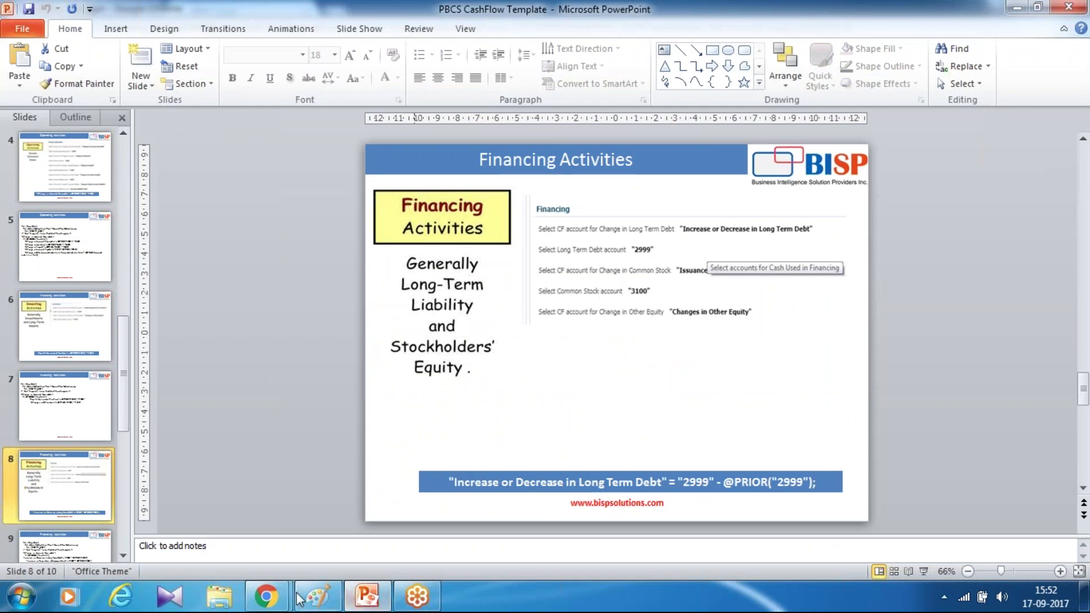
{"action": "mouse_move", "coordinate": [289, 591]}
{"action": "left_click", "coordinate": [361, 533]}
{"action": "scroll", "coordinate": [389, 410], "scroll_direction": "down", "scroll_amount": 2}
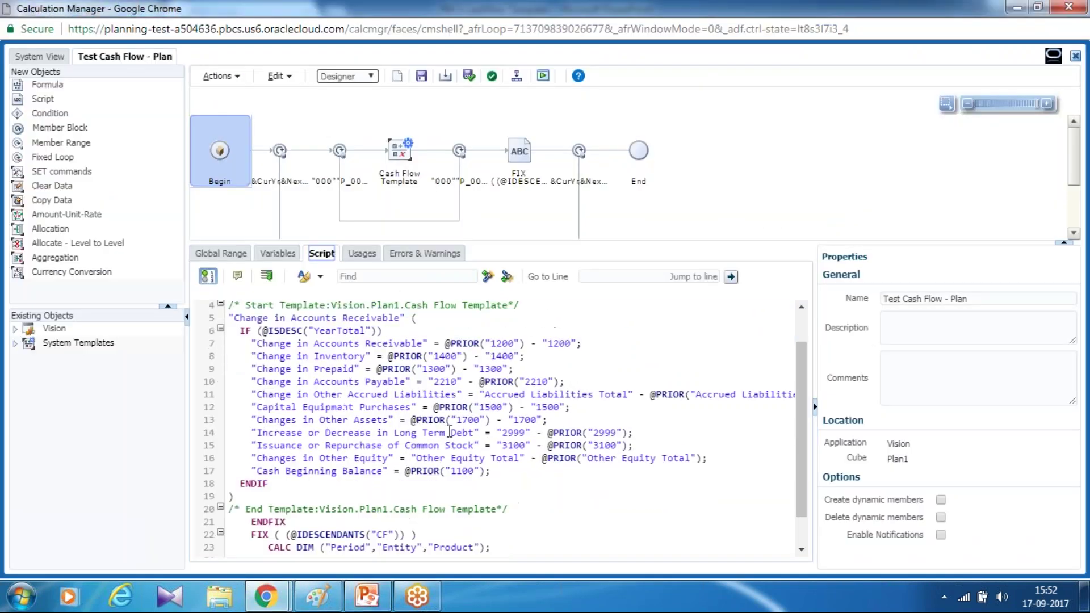
{"action": "scroll", "coordinate": [389, 409], "scroll_direction": "up", "scroll_amount": 2}
Review the script's CALC DIM line, validate Test Cash Flow - Plan without errors, and close it
{"action": "scroll", "coordinate": [390, 413], "scroll_direction": "down", "scroll_amount": 2}
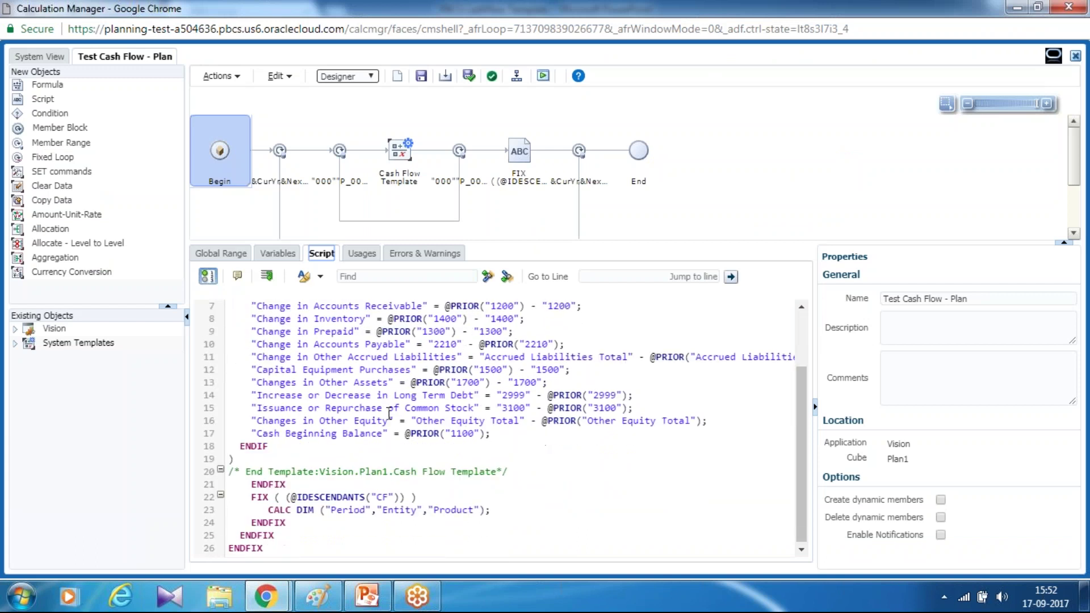
{"action": "left_click_drag", "start_coordinate": [491, 508], "coordinate": [229, 508]}
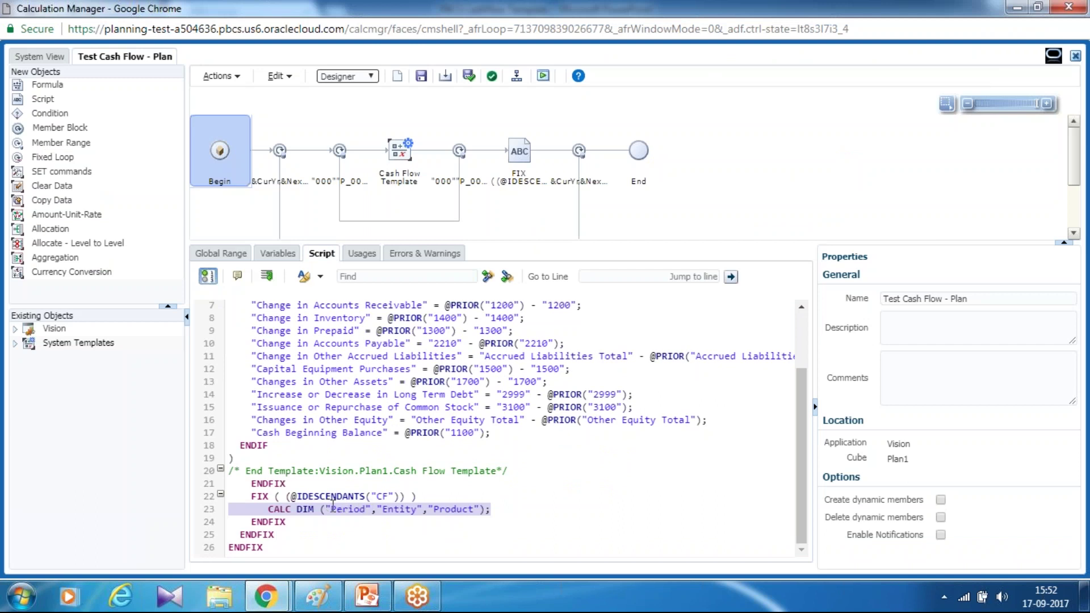
{"action": "left_click", "coordinate": [374, 507]}
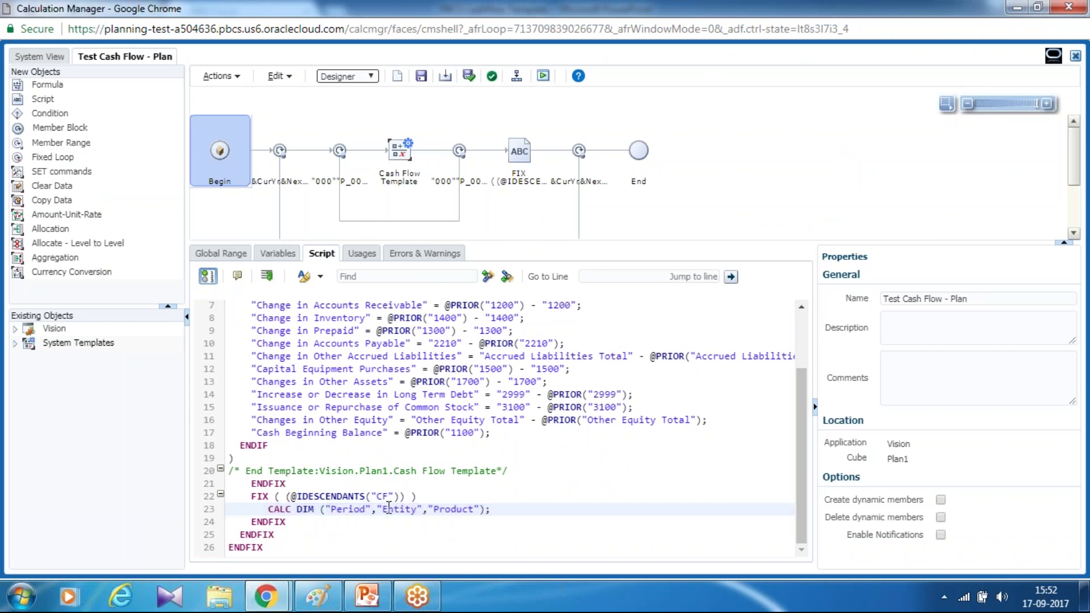
{"action": "scroll", "coordinate": [441, 375], "scroll_direction": "up", "scroll_amount": 2}
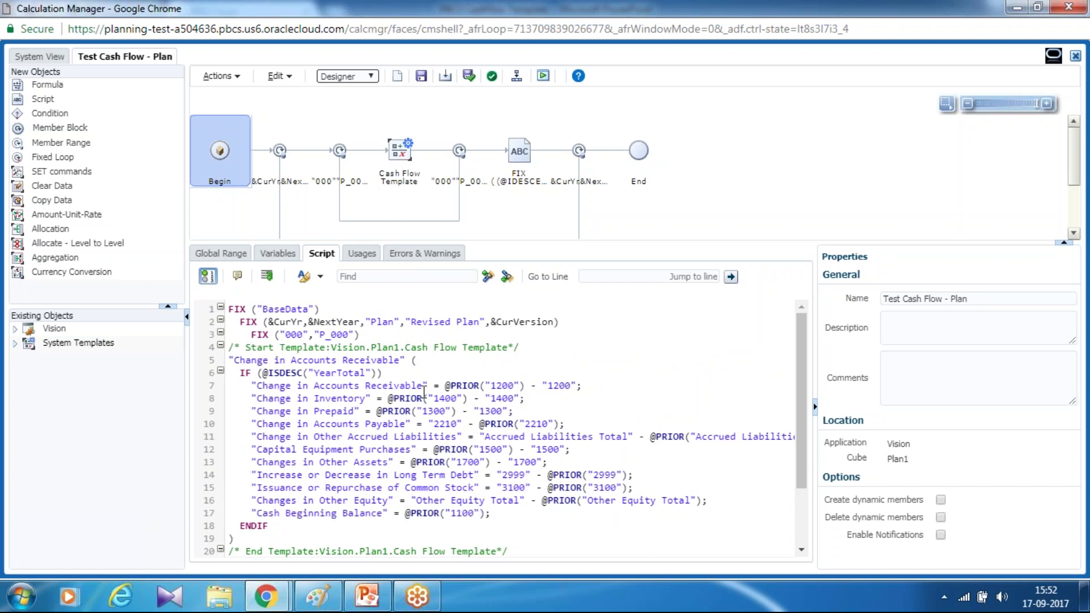
{"action": "scroll", "coordinate": [424, 392], "scroll_direction": "down", "scroll_amount": 2}
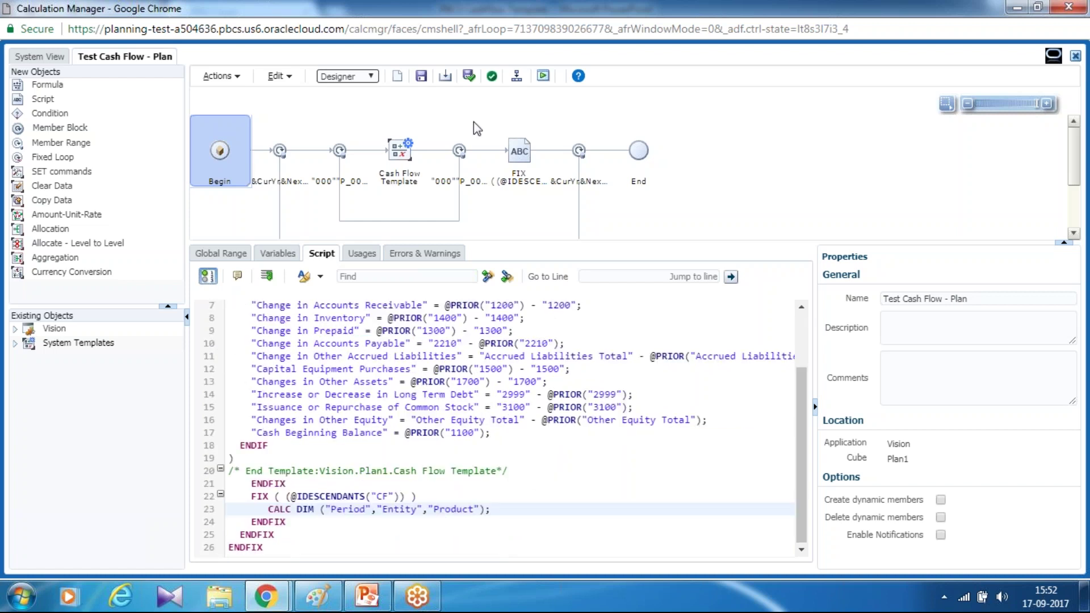
{"action": "left_click", "coordinate": [491, 76]}
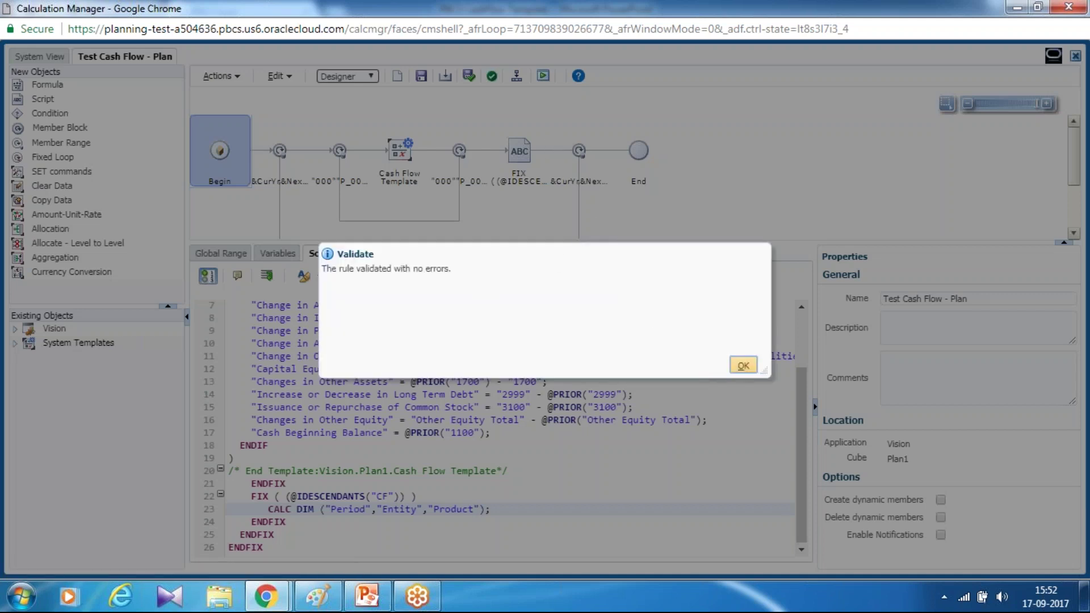
{"action": "left_click", "coordinate": [743, 365]}
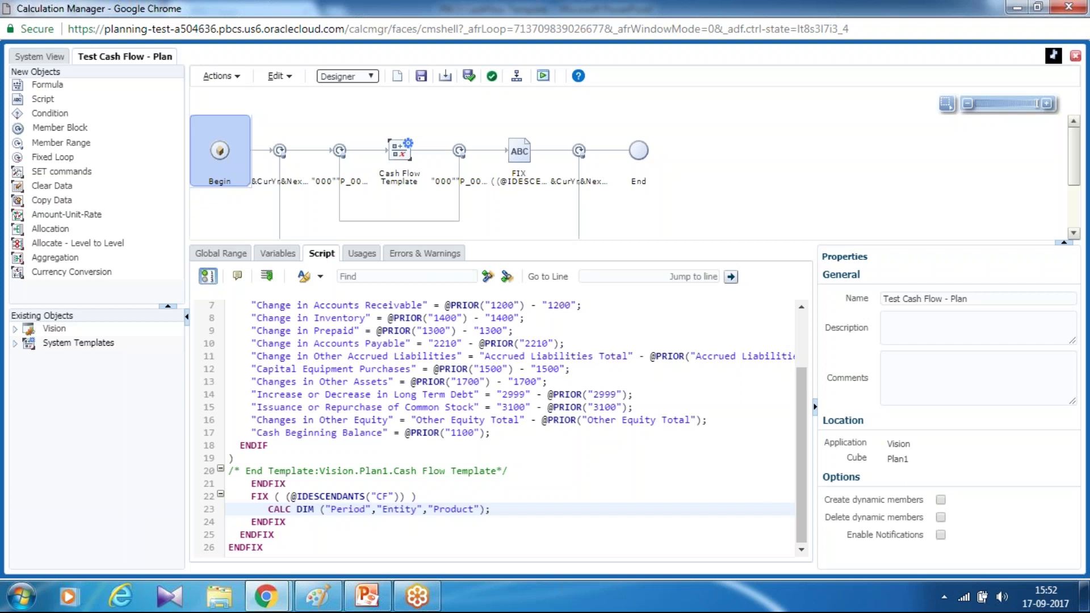
{"action": "left_click", "coordinate": [1074, 55]}
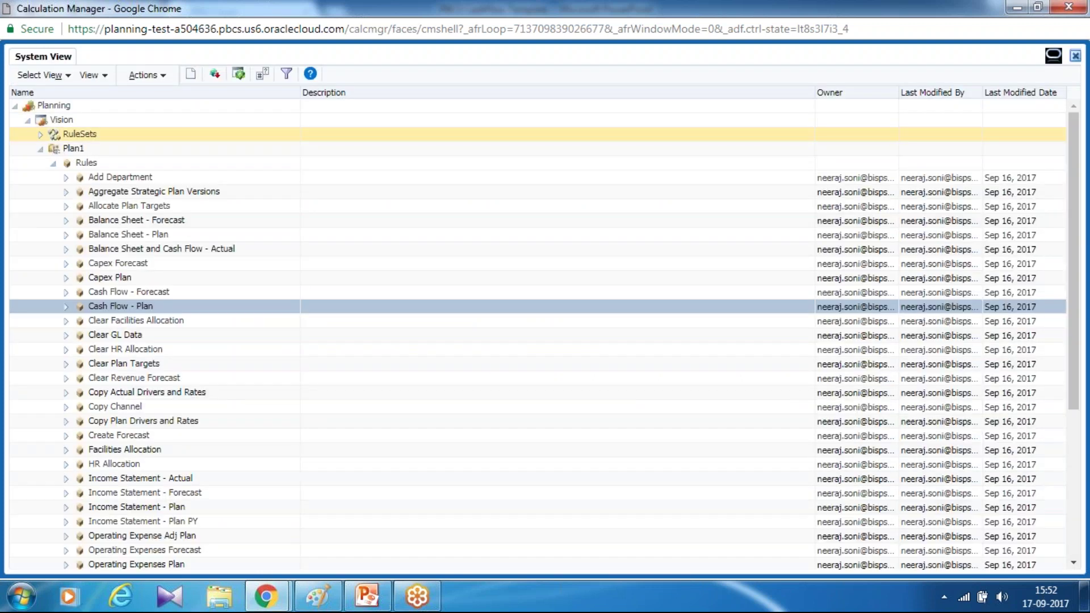
Refresh the Rules folder and deploy the Test Cash Flow - Plan rule
{"action": "right_click", "coordinate": [87, 167]}
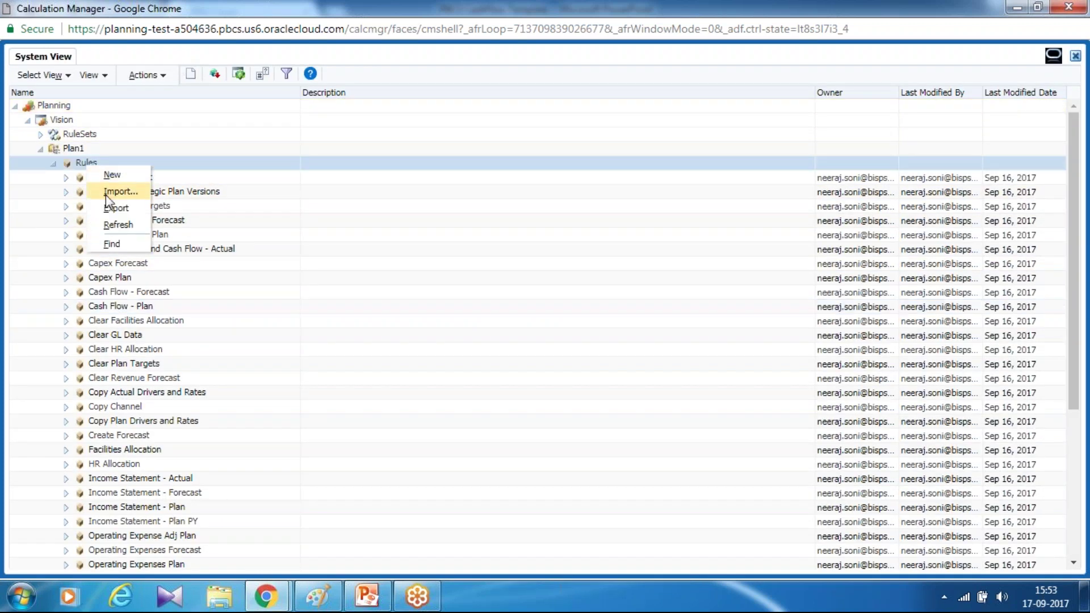
{"action": "left_click", "coordinate": [119, 225]}
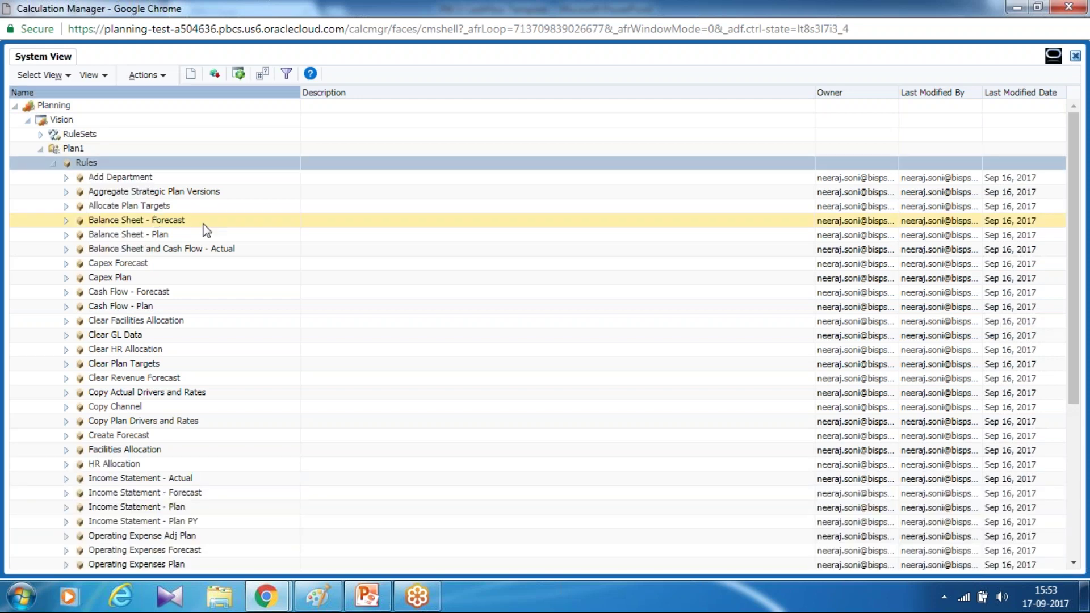
{"action": "scroll", "coordinate": [204, 230], "scroll_direction": "down", "scroll_amount": 5}
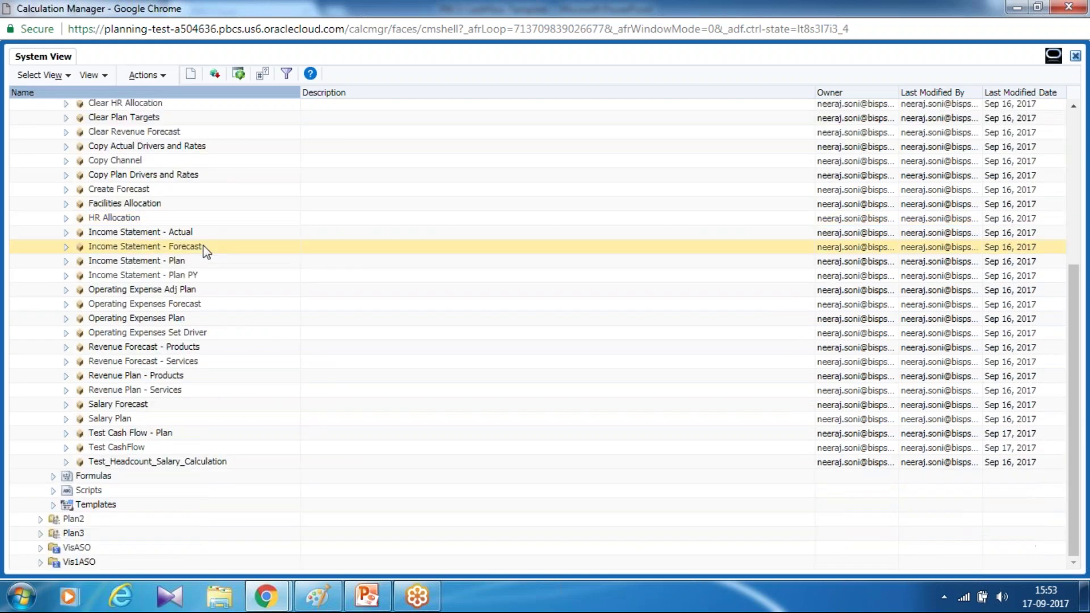
{"action": "left_click", "coordinate": [153, 433]}
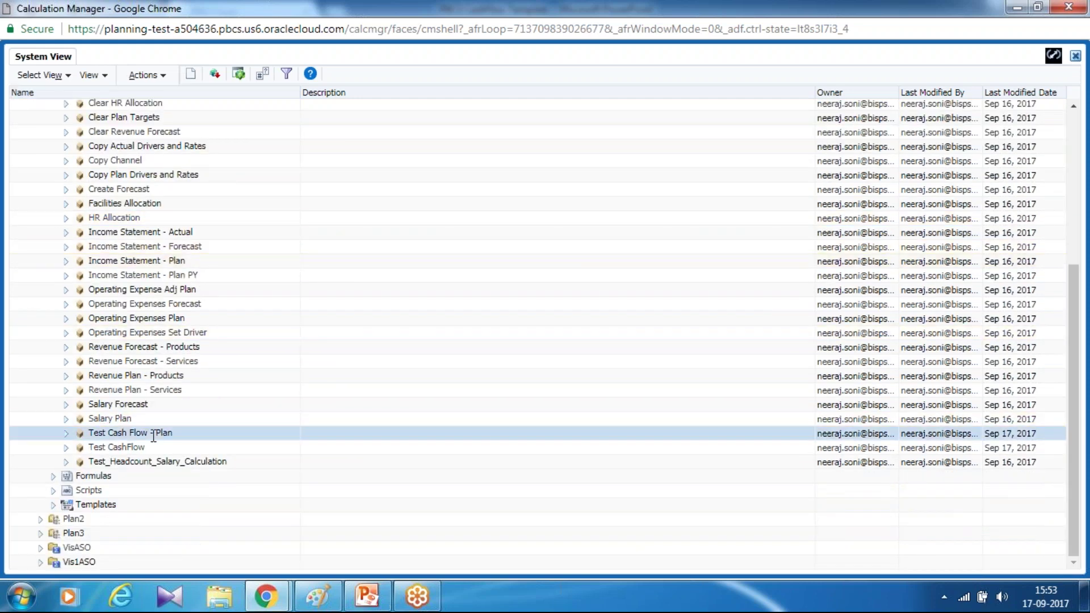
{"action": "right_click", "coordinate": [153, 433]}
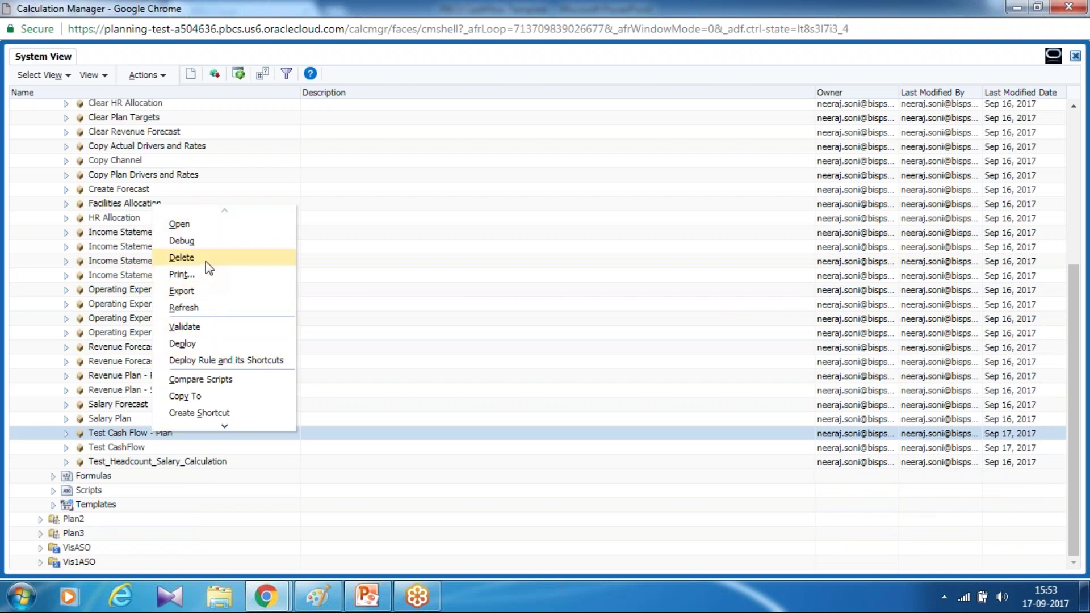
{"action": "left_click", "coordinate": [205, 343]}
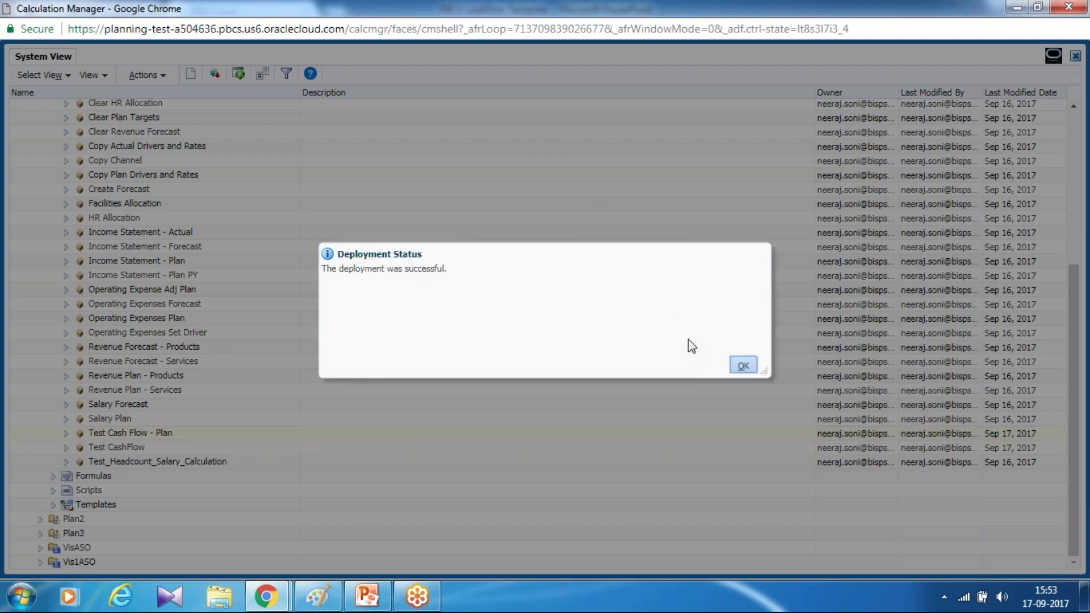
{"action": "left_click", "coordinate": [738, 367]}
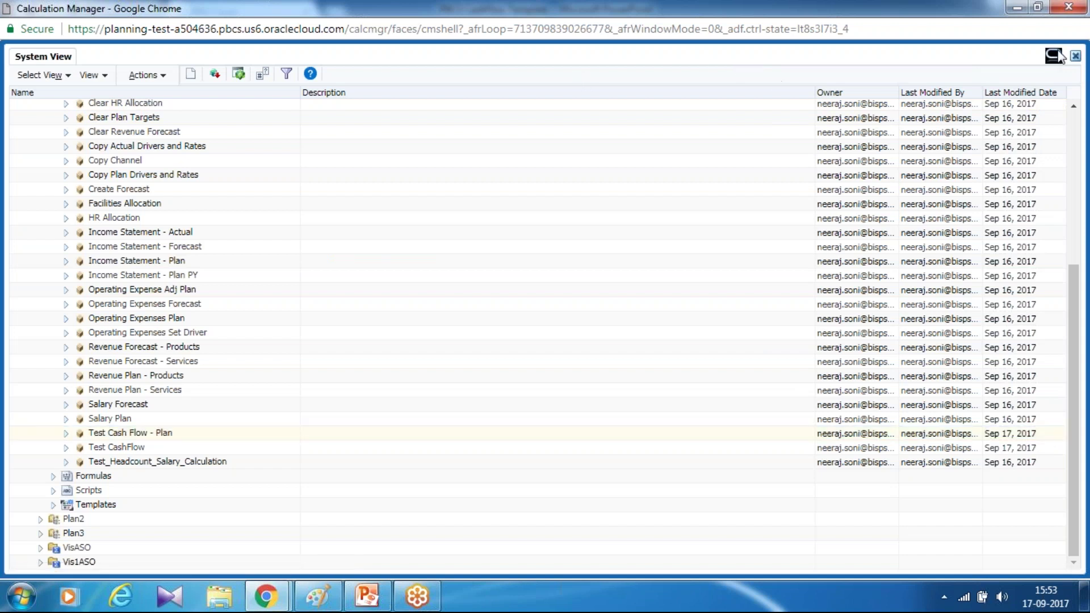
Close the Calculation Manager window, leave the site, and return to the Planning session
{"action": "left_click", "coordinate": [1068, 8]}
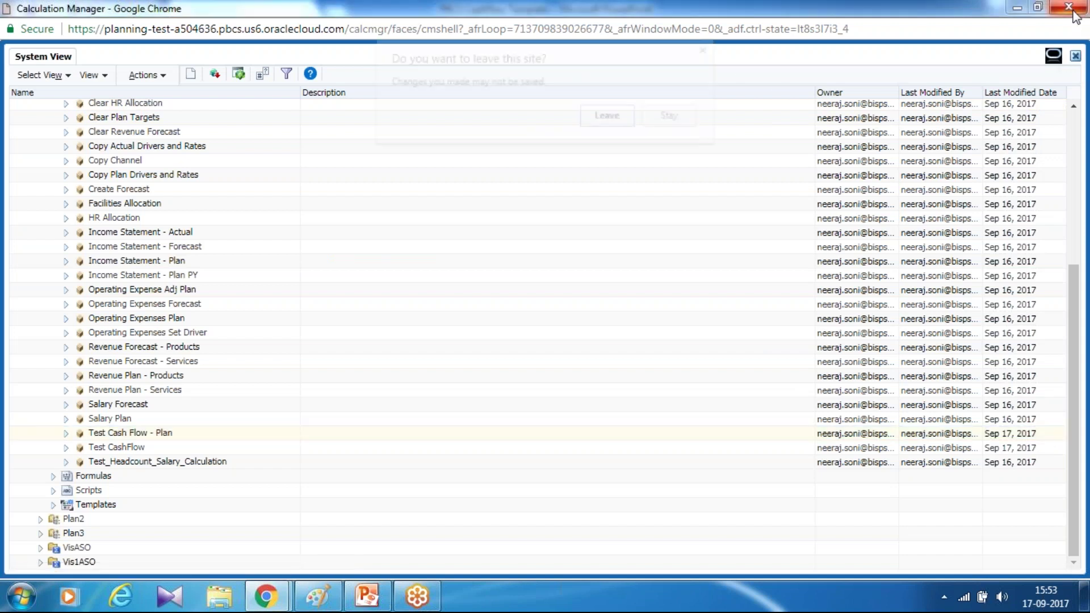
{"action": "left_click", "coordinate": [618, 115]}
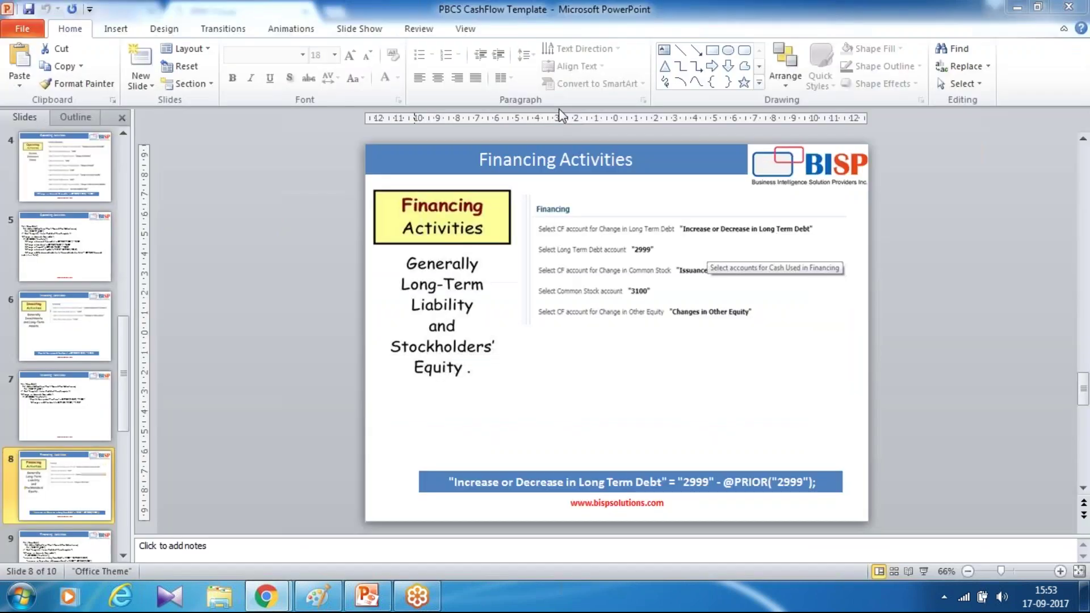
{"action": "left_click", "coordinate": [268, 596]}
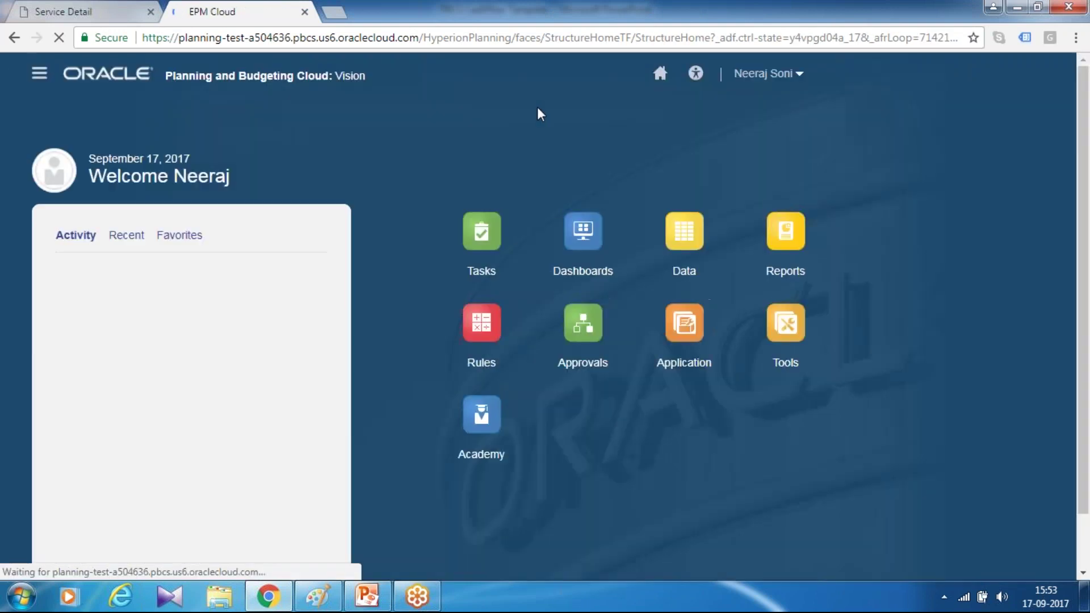
Open Test Cashflow Plan 2 from the Plan folder in the data entry forms list
{"action": "left_click", "coordinate": [812, 232]}
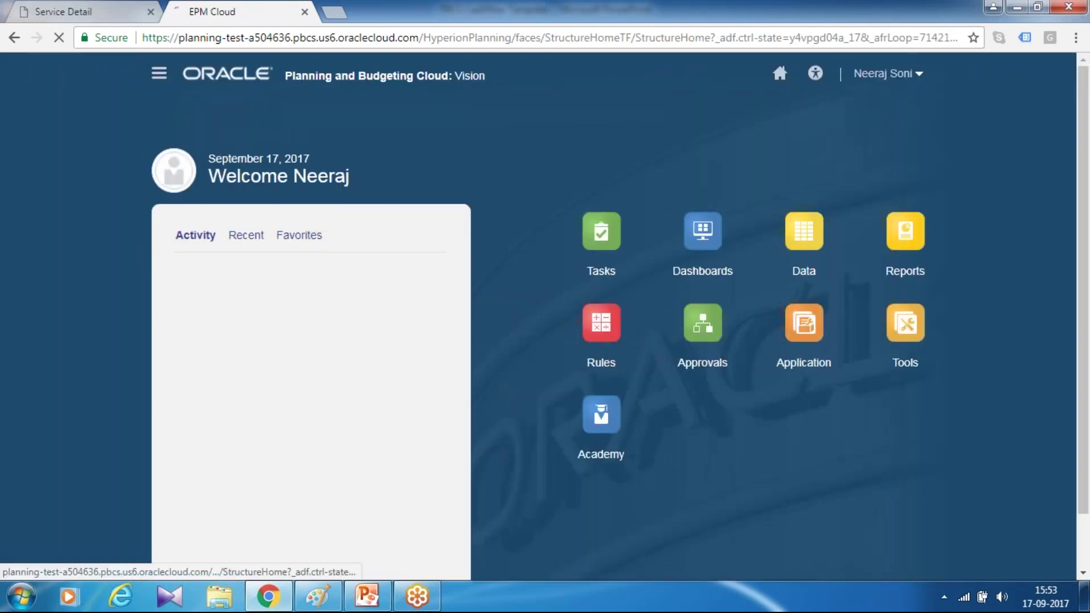
{"action": "scroll", "coordinate": [406, 275], "scroll_direction": "down", "scroll_amount": 2}
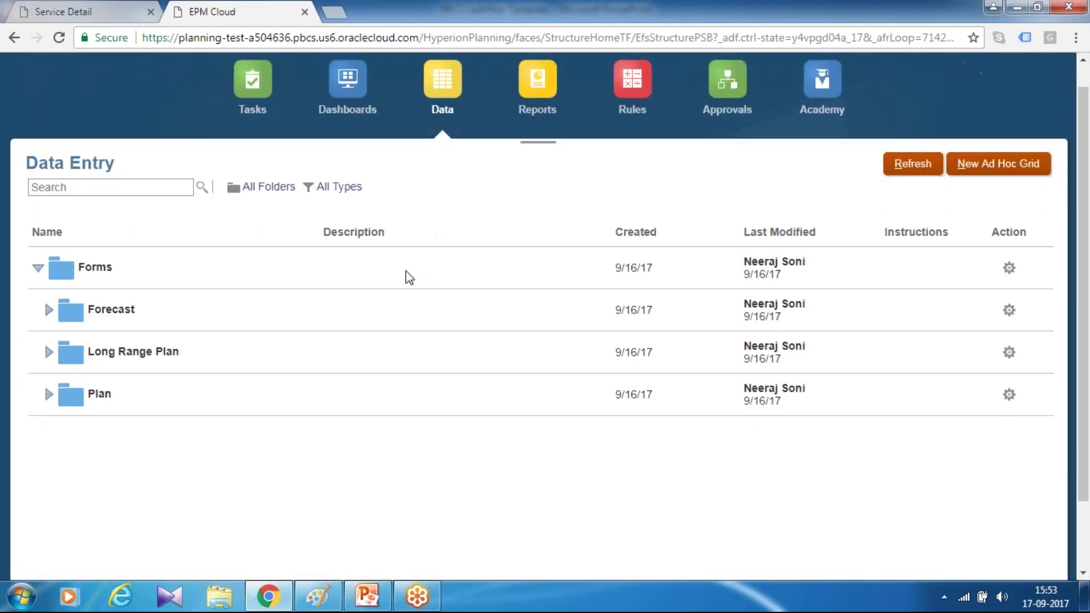
{"action": "left_click", "coordinate": [48, 342]}
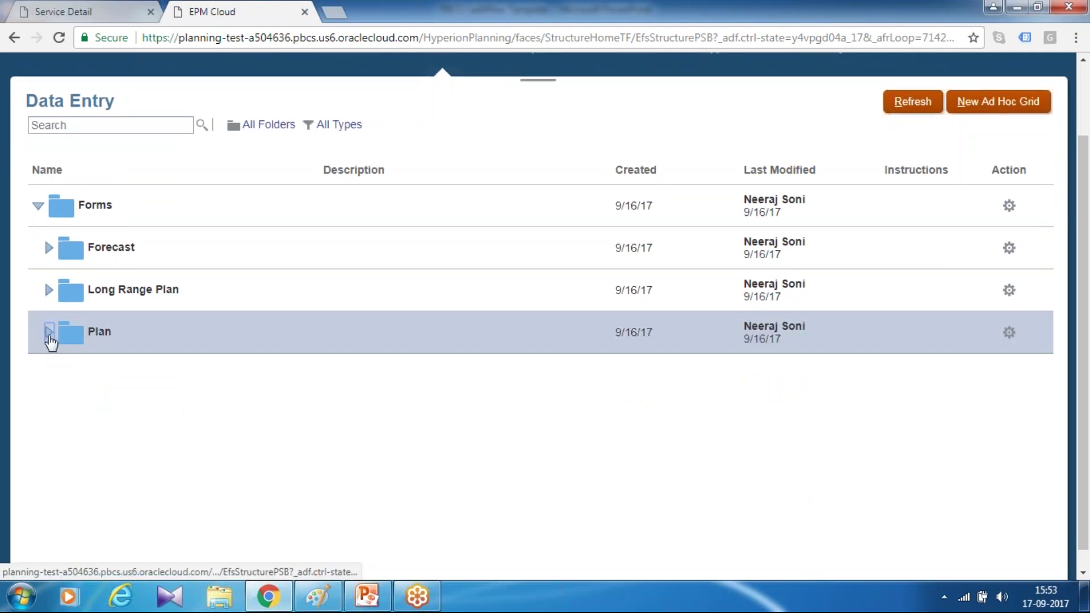
{"action": "left_click", "coordinate": [49, 332]}
{"action": "scroll", "coordinate": [399, 316], "scroll_direction": "down", "scroll_amount": 10}
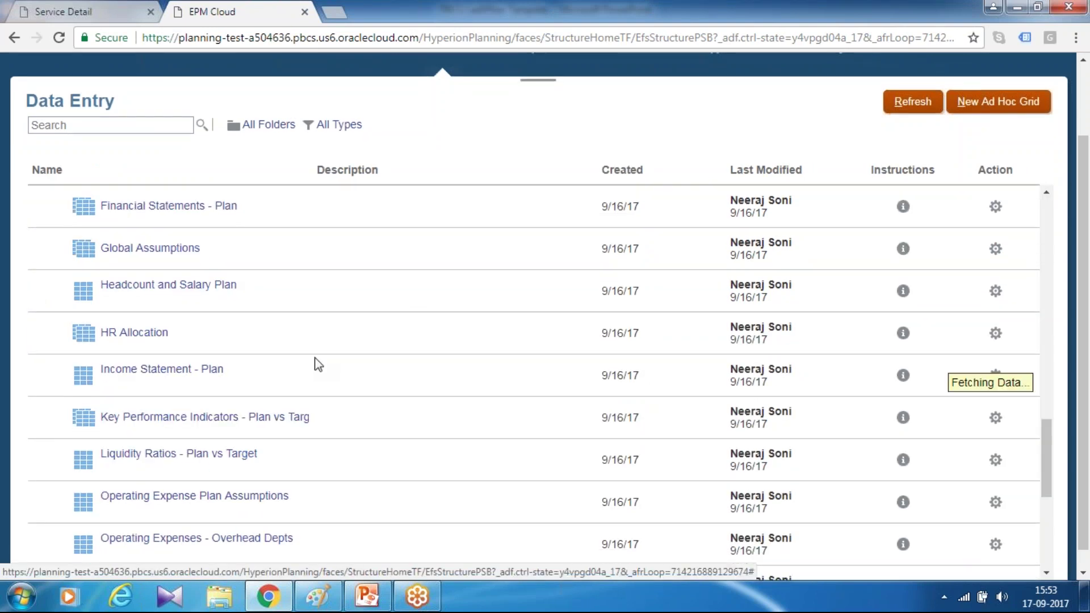
{"action": "scroll", "coordinate": [340, 398], "scroll_direction": "down", "scroll_amount": 10}
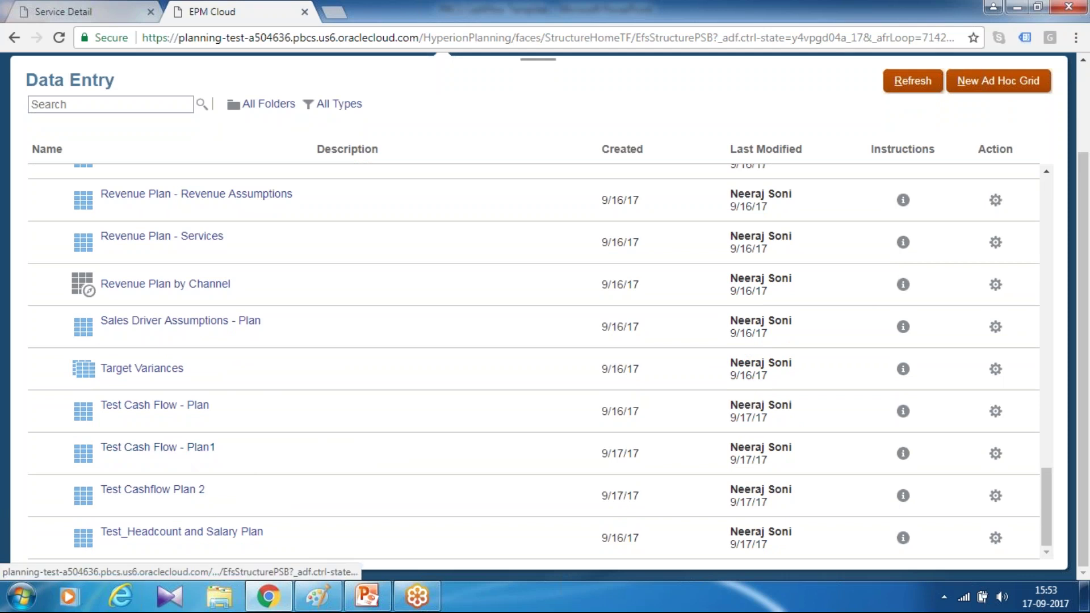
{"action": "left_click", "coordinate": [165, 491]}
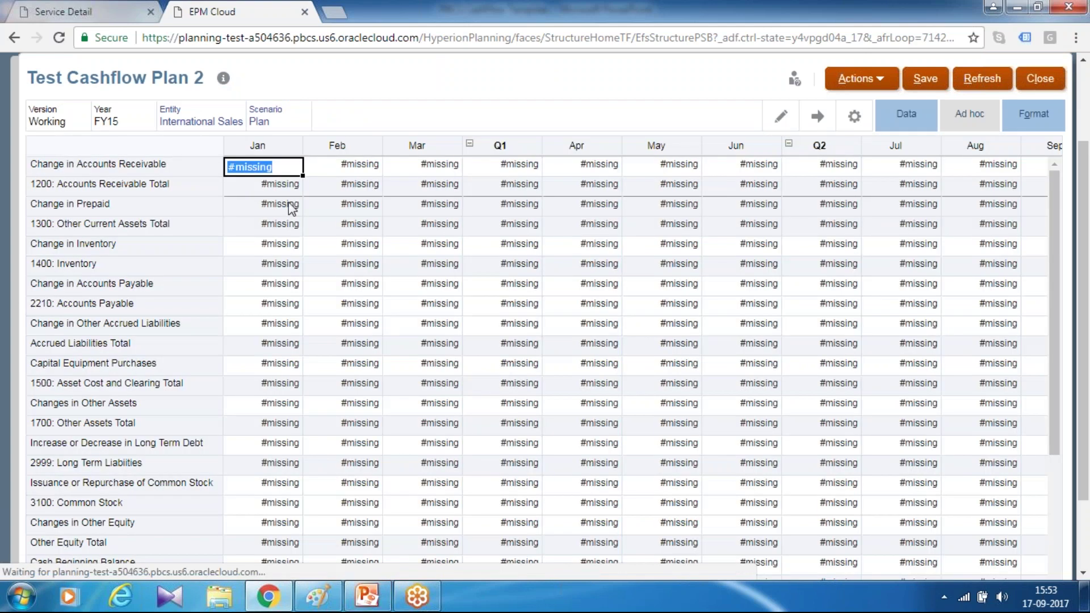
Change the form's Point of View Entity to No Department under Total Department
{"action": "left_click", "coordinate": [223, 123]}
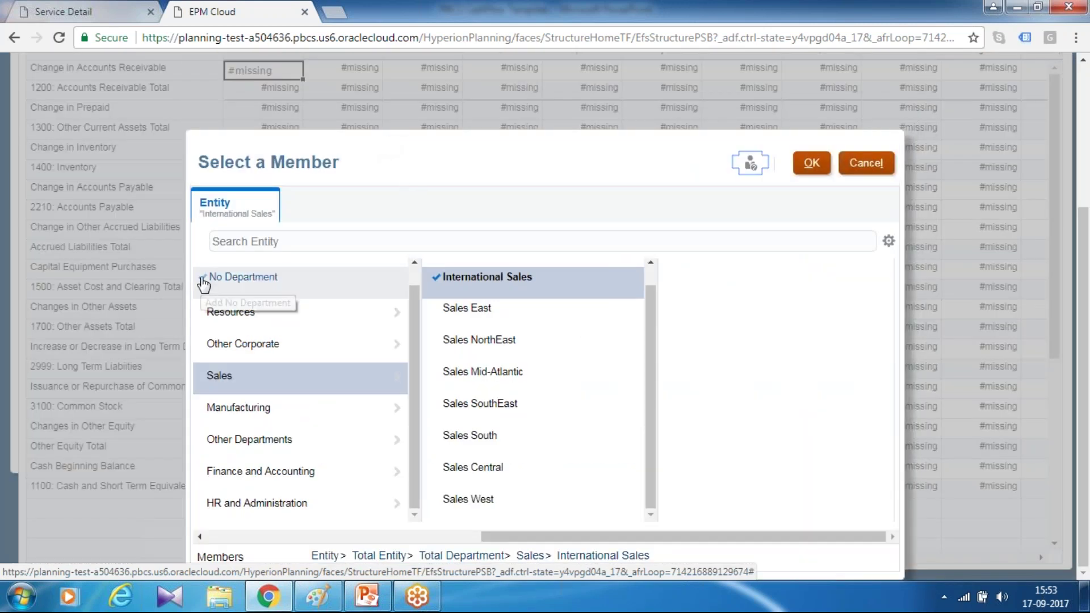
{"action": "scroll", "coordinate": [230, 311], "scroll_direction": "up", "scroll_amount": 1}
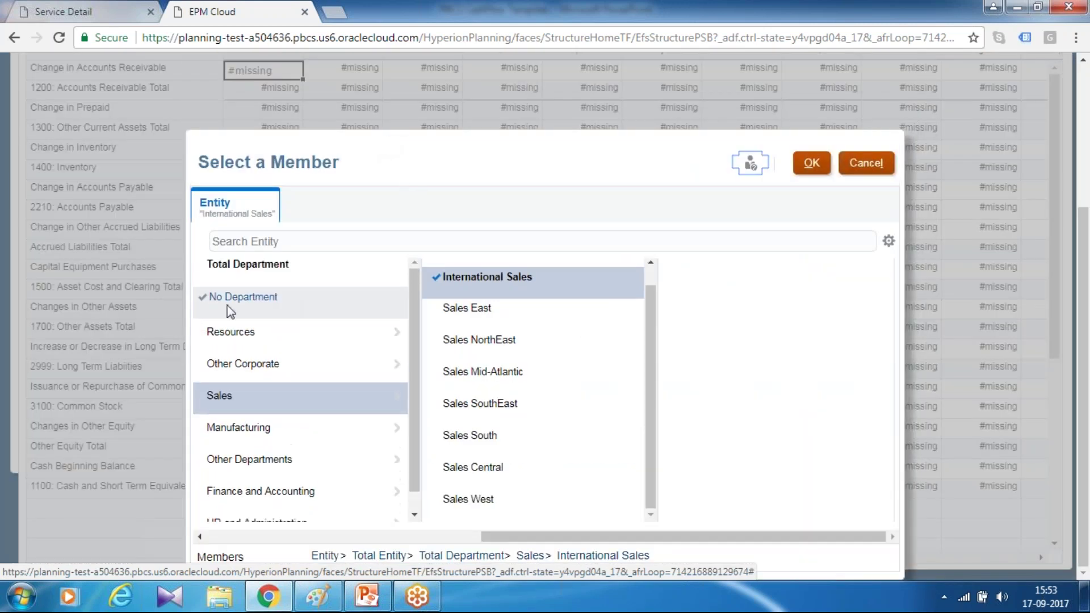
{"action": "left_click", "coordinate": [205, 268]}
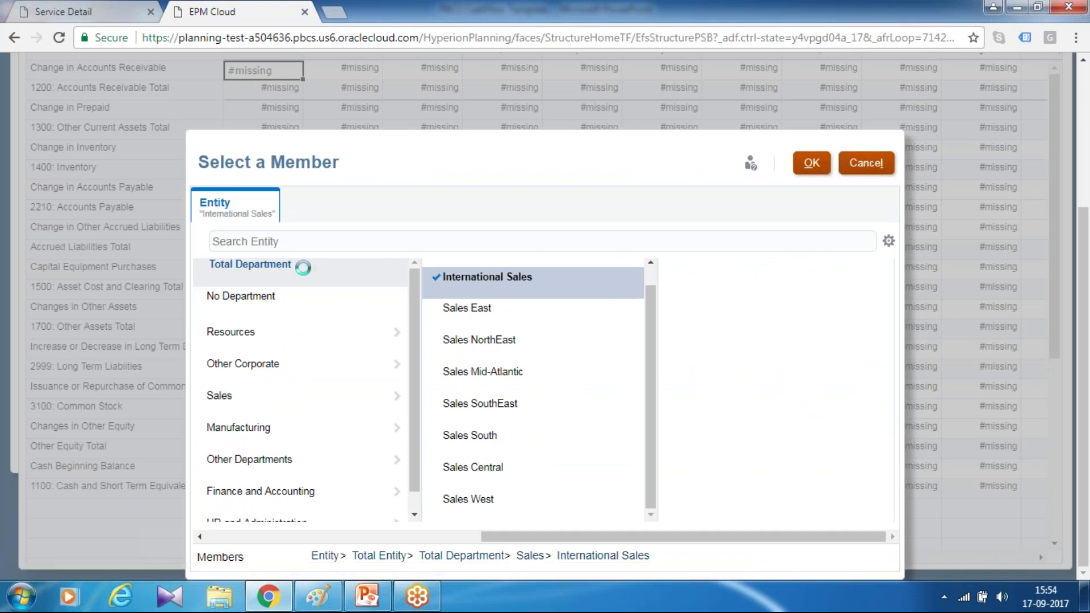
{"action": "left_click", "coordinate": [221, 295]}
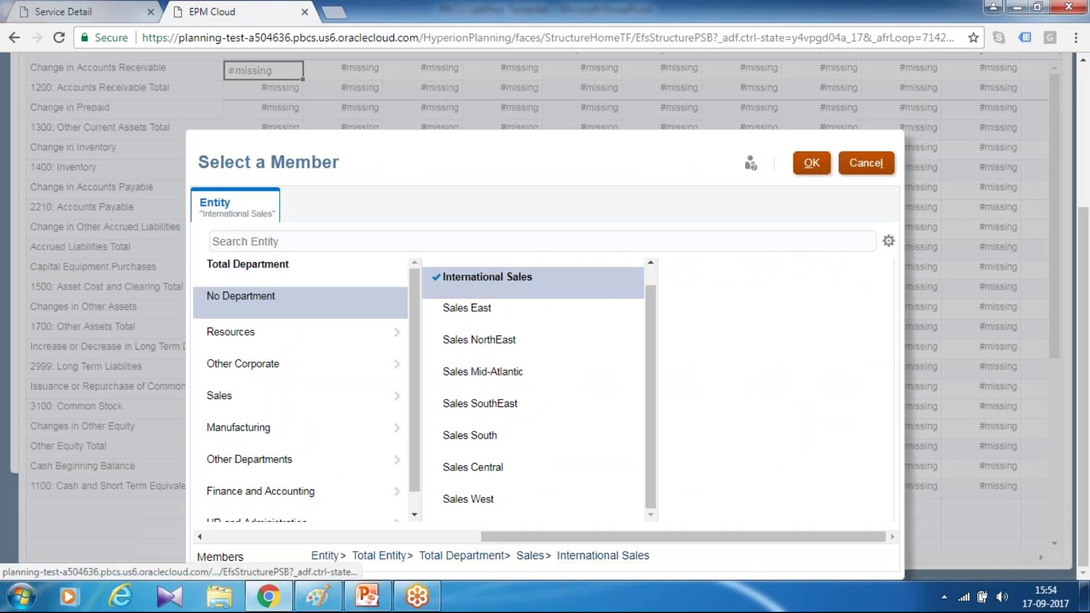
{"action": "left_click", "coordinate": [818, 164]}
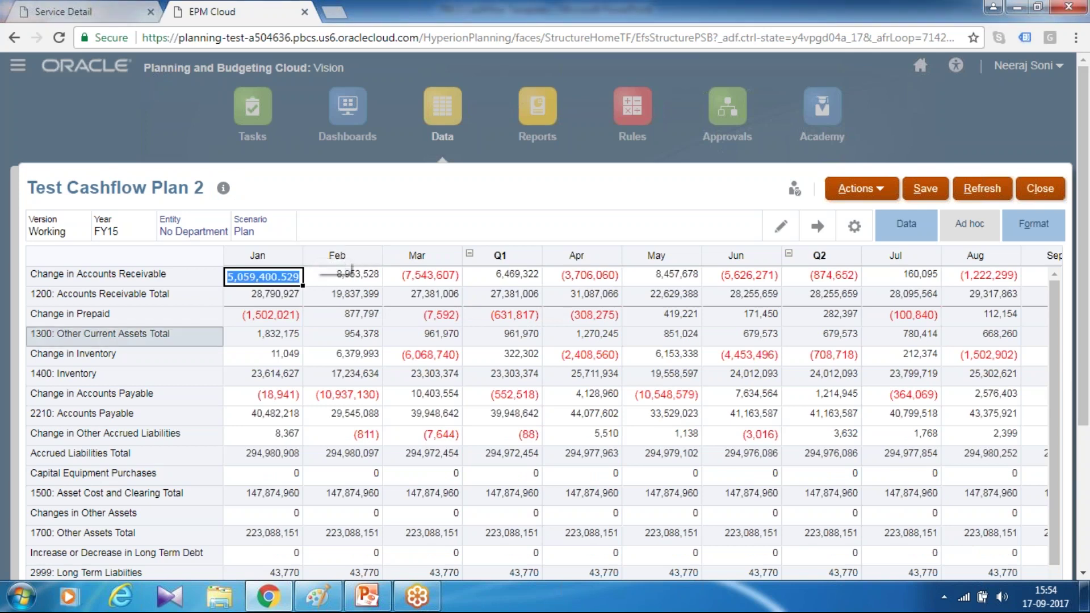
Check the Jan Change in Accounts Receivable and Jan/Feb Accounts Receivable Totals, then close the form
{"action": "double_click", "coordinate": [263, 277]}
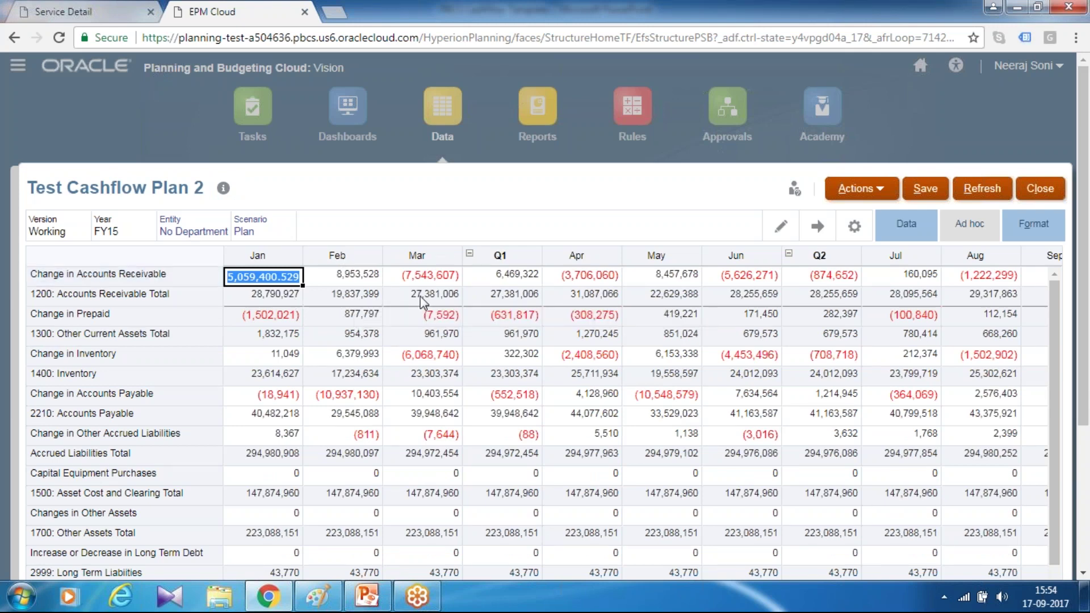
{"action": "left_click", "coordinate": [364, 297]}
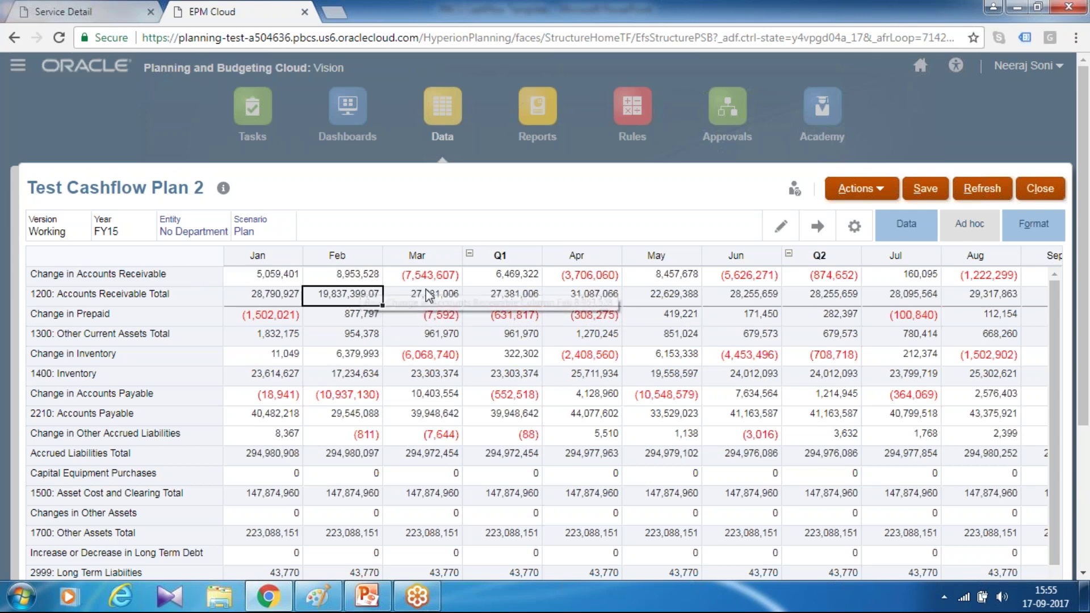
{"action": "key", "text": "Left"}
{"action": "key", "text": "Right"}
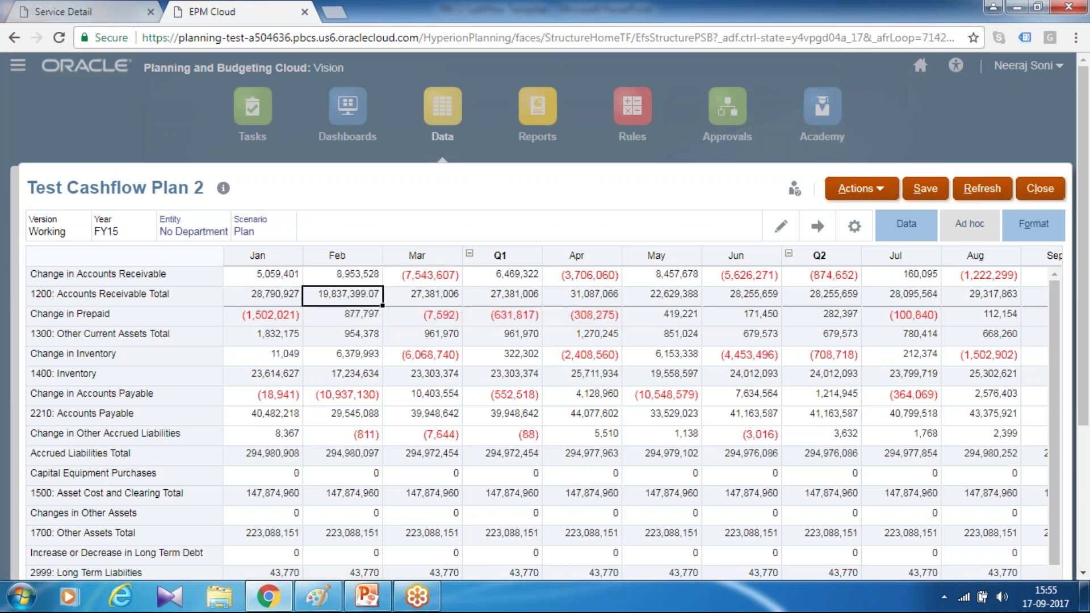
{"action": "left_click", "coordinate": [1040, 188]}
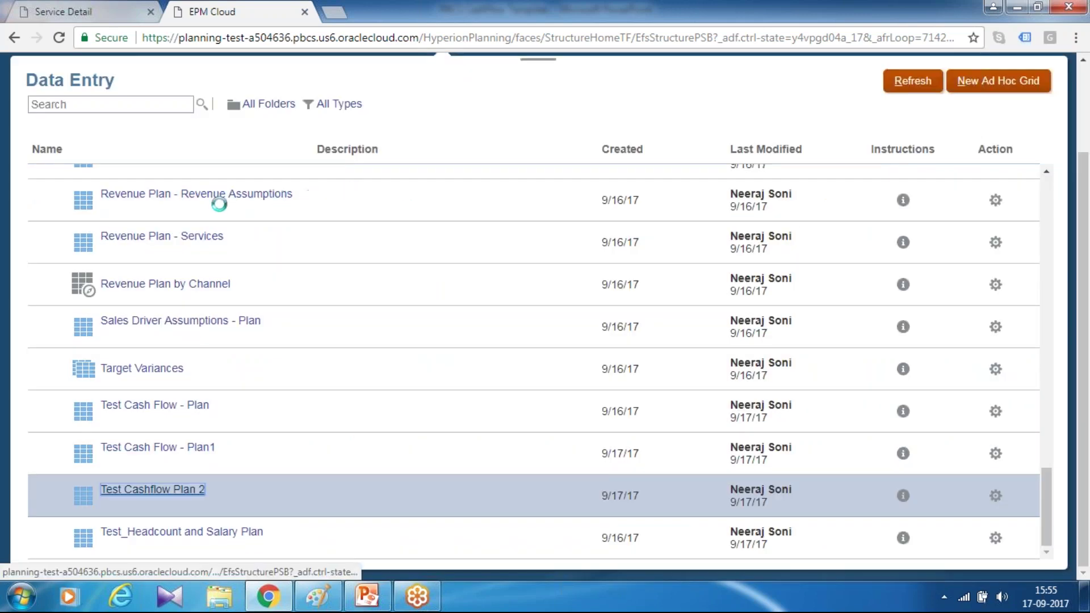
Edit the Test Cashflow Plan 2 form via Navigator > Forms > Plan
{"action": "scroll", "coordinate": [596, 195], "scroll_direction": "up", "scroll_amount": 5}
{"action": "scroll", "coordinate": [971, 113], "scroll_direction": "up", "scroll_amount": 5}
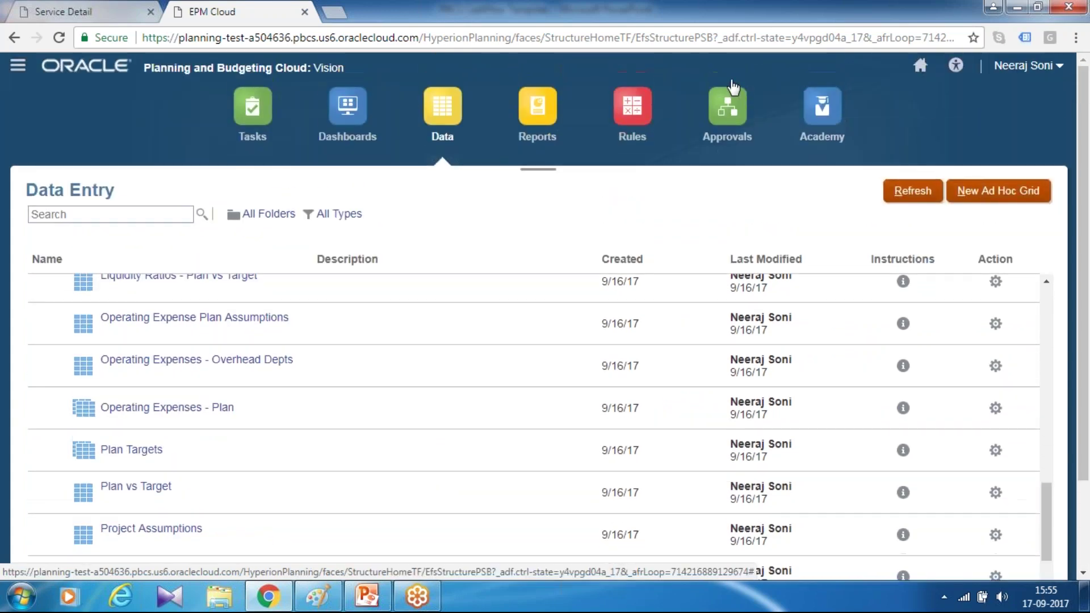
{"action": "left_click", "coordinate": [18, 66]}
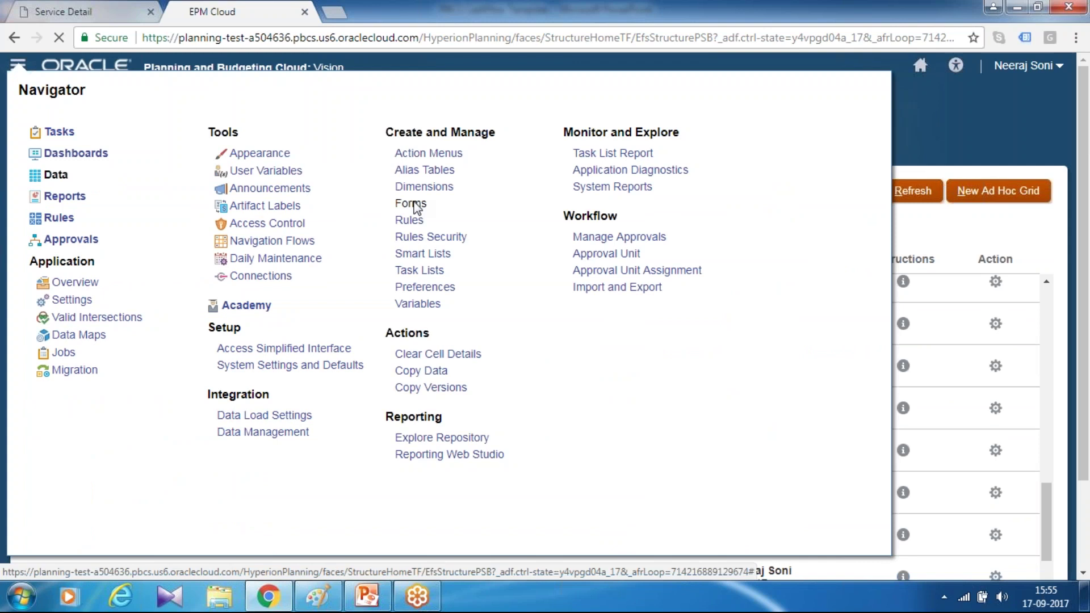
{"action": "left_click", "coordinate": [408, 221]}
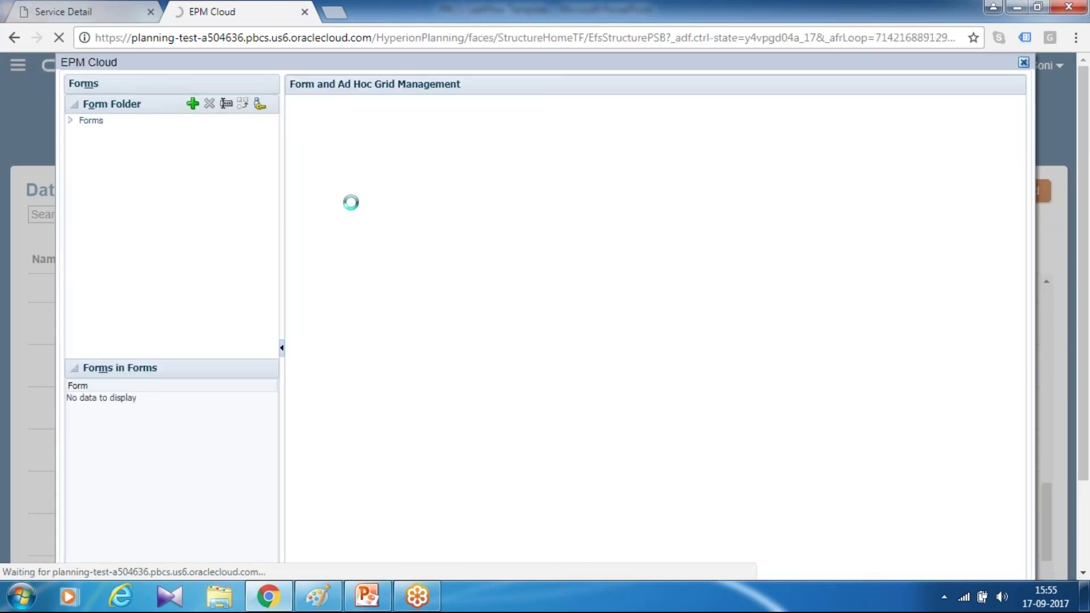
{"action": "left_click", "coordinate": [70, 120]}
{"action": "left_click", "coordinate": [101, 156]}
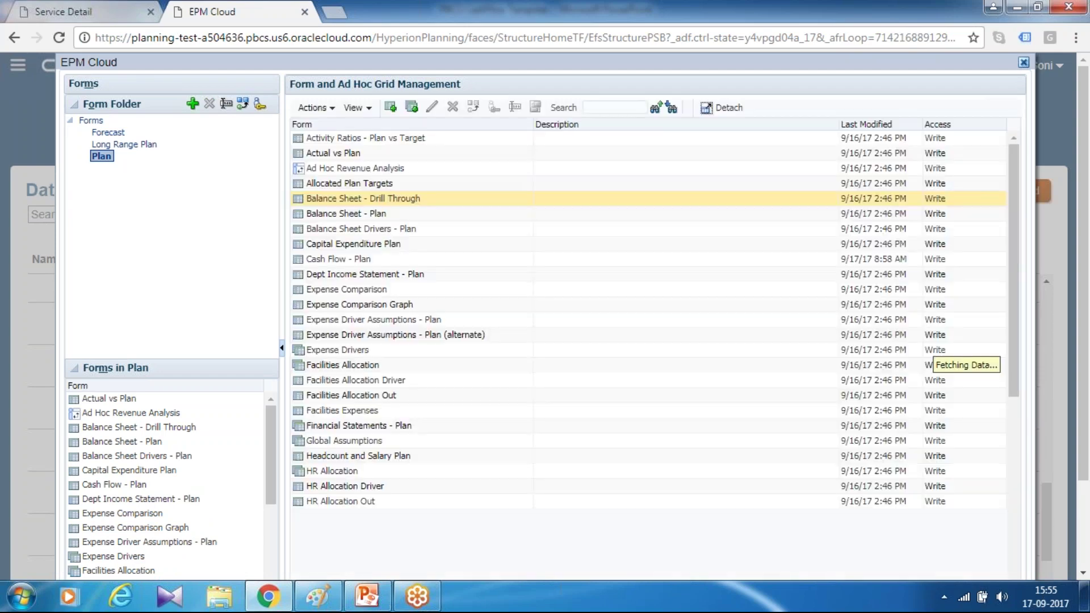
{"action": "scroll", "coordinate": [464, 213], "scroll_direction": "down", "scroll_amount": 10}
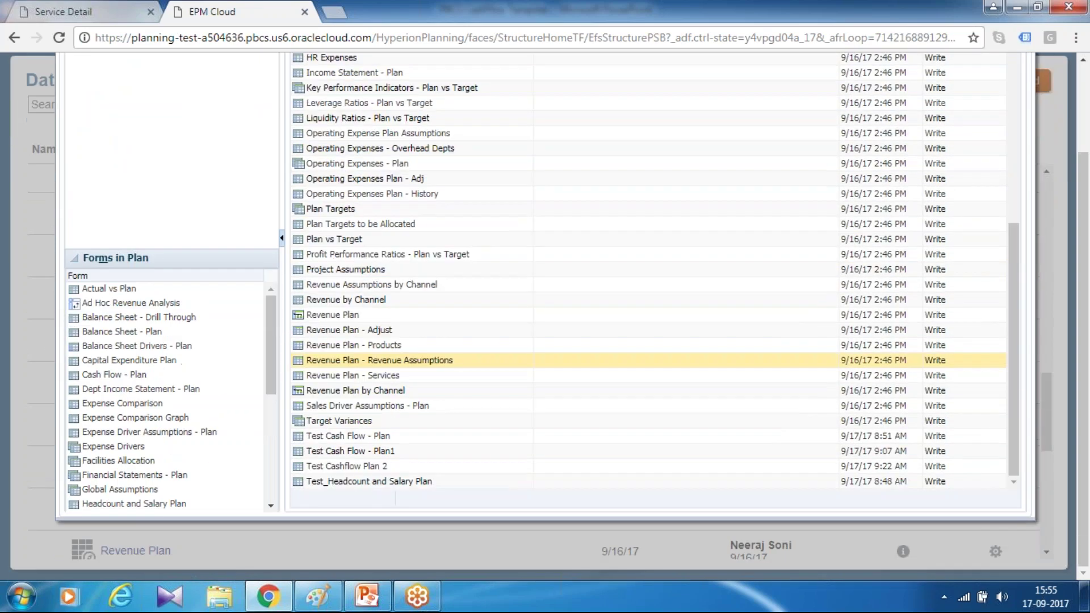
{"action": "left_click", "coordinate": [346, 466]}
{"action": "scroll", "coordinate": [397, 424], "scroll_direction": "up", "scroll_amount": 10}
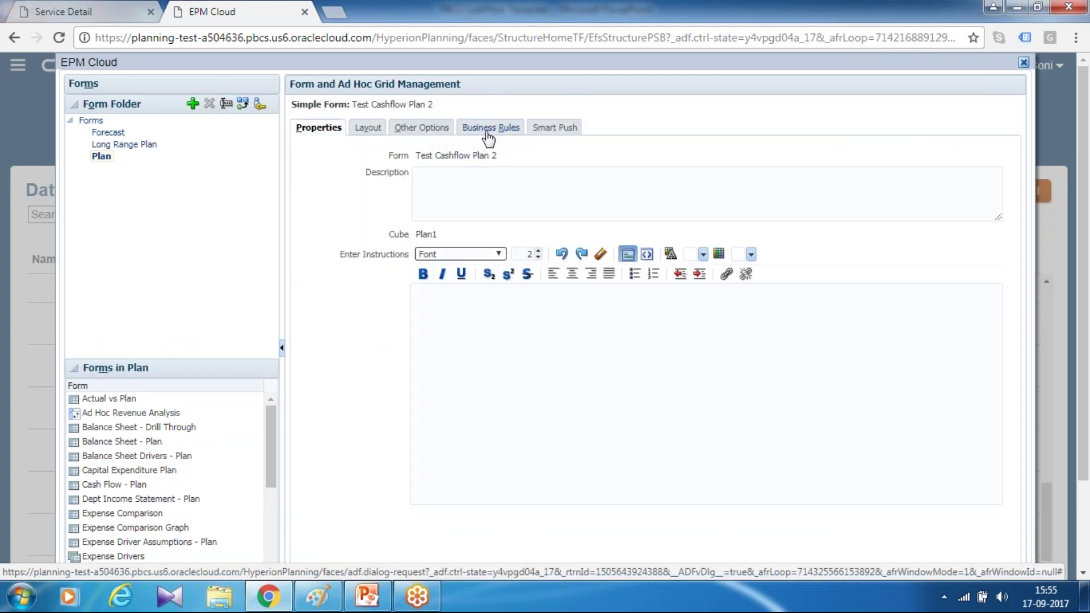
Attach Plan1 - Rule - Test Cash Flow - Plan on the Business Rules tab and finish
{"action": "left_click", "coordinate": [488, 128]}
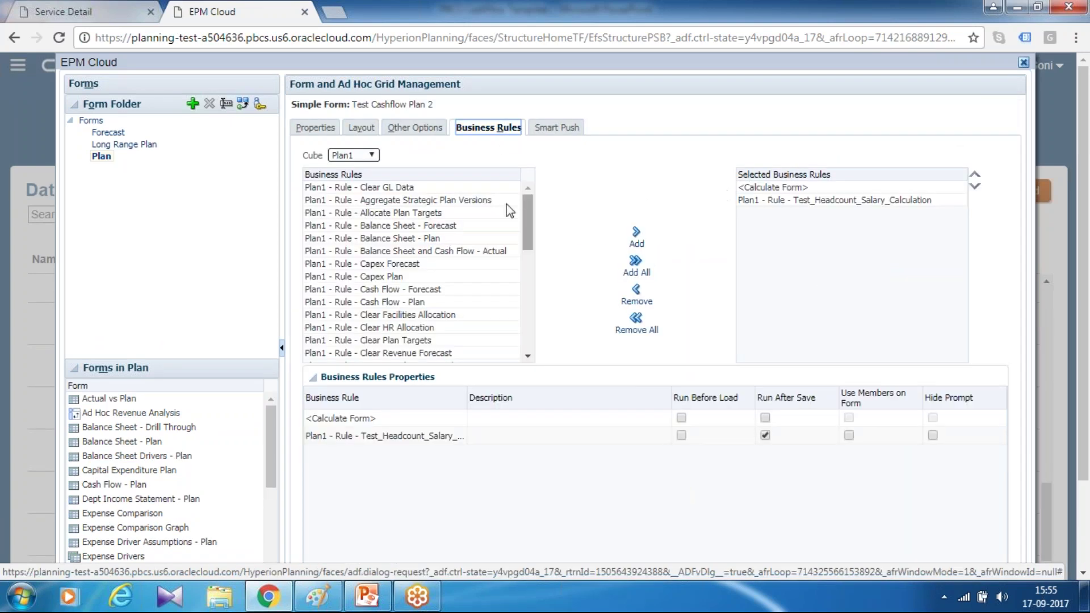
{"action": "left_click_drag", "start_coordinate": [527, 213], "coordinate": [529, 346]}
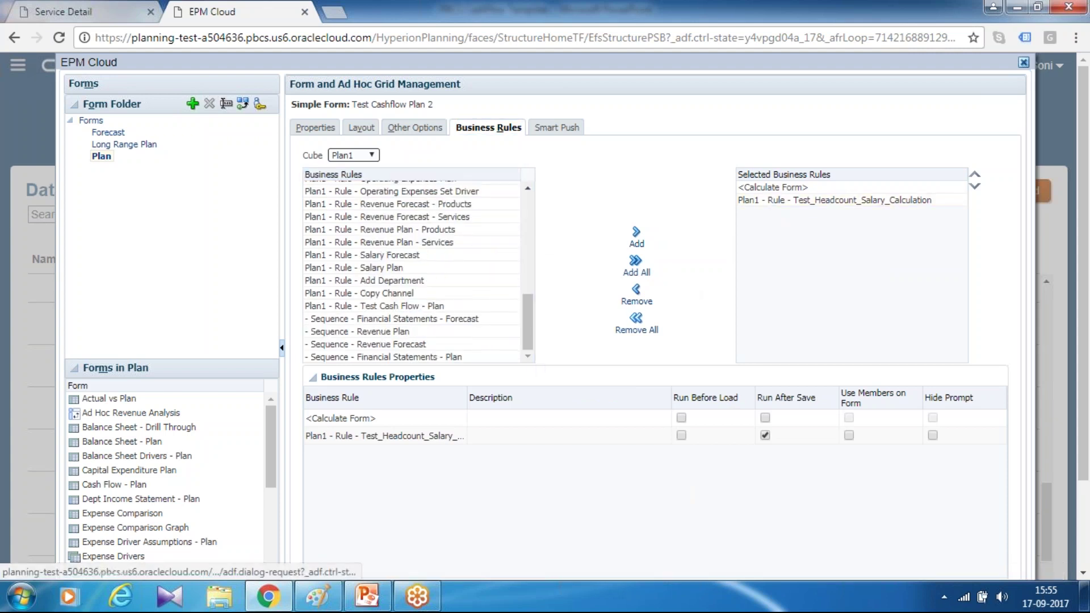
{"action": "scroll", "coordinate": [420, 267], "scroll_direction": "down", "scroll_amount": 1}
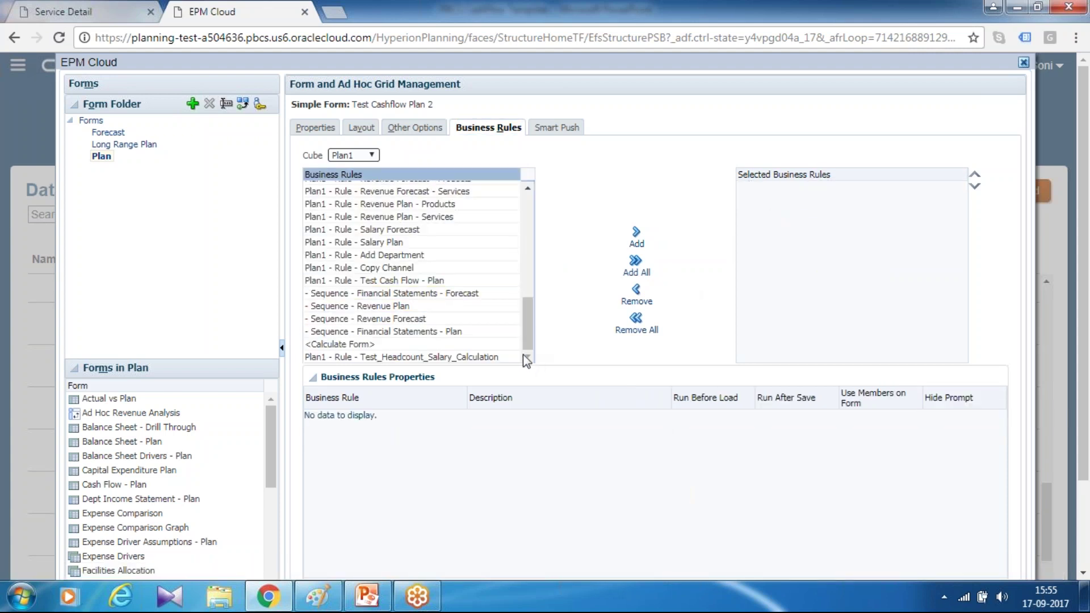
{"action": "left_click", "coordinate": [395, 280]}
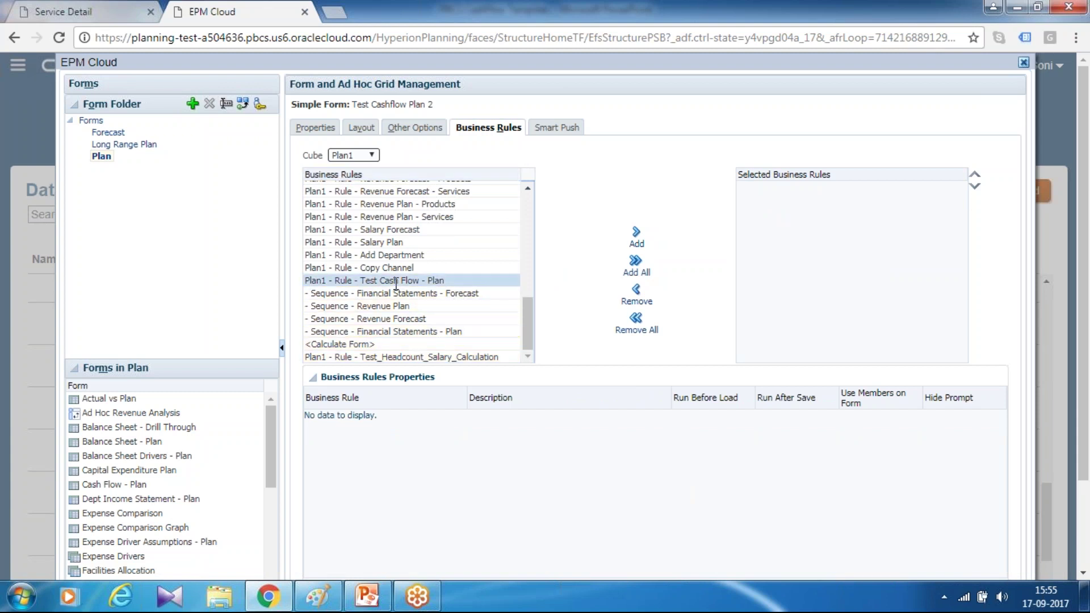
{"action": "left_click", "coordinate": [635, 232]}
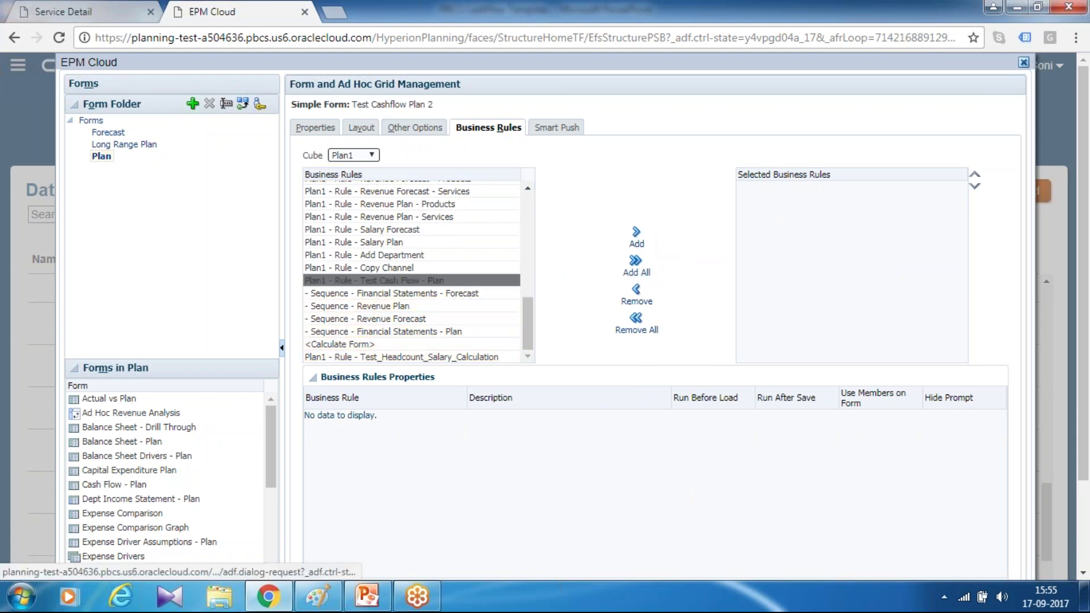
{"action": "scroll", "coordinate": [1053, 379], "scroll_direction": "down", "scroll_amount": 2}
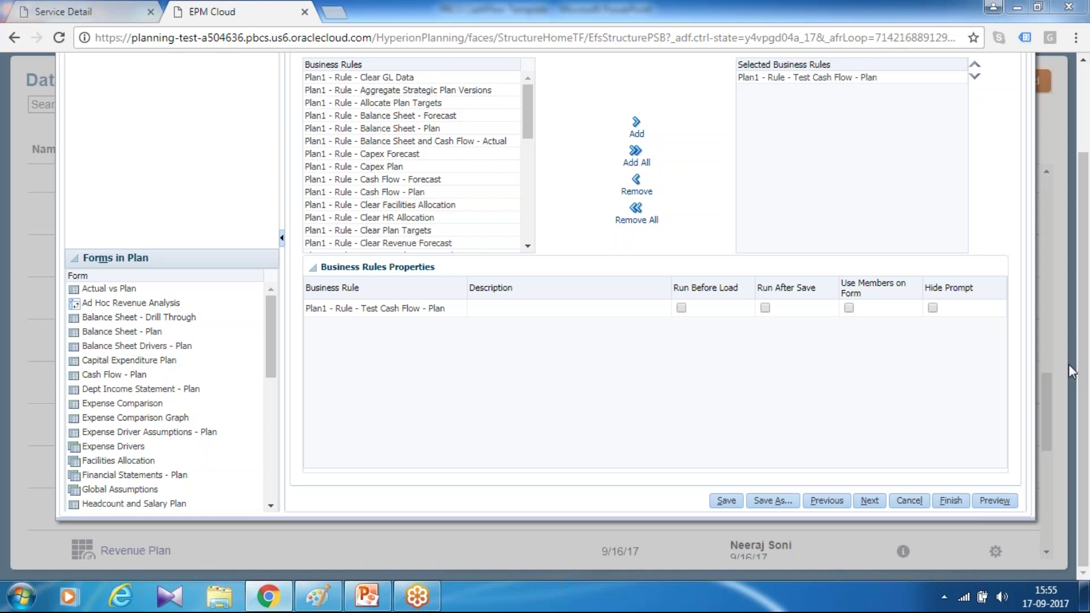
{"action": "left_click", "coordinate": [951, 500]}
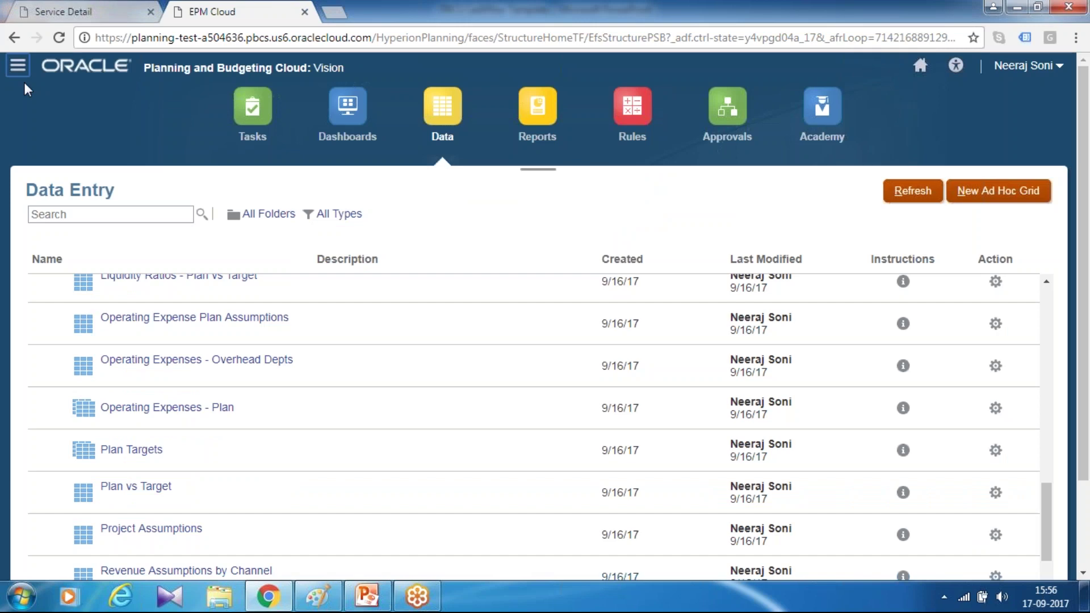
Refresh the Data Entry list and open Test Cashflow Plan 2
{"action": "scroll", "coordinate": [433, 316], "scroll_direction": "down", "scroll_amount": 10}
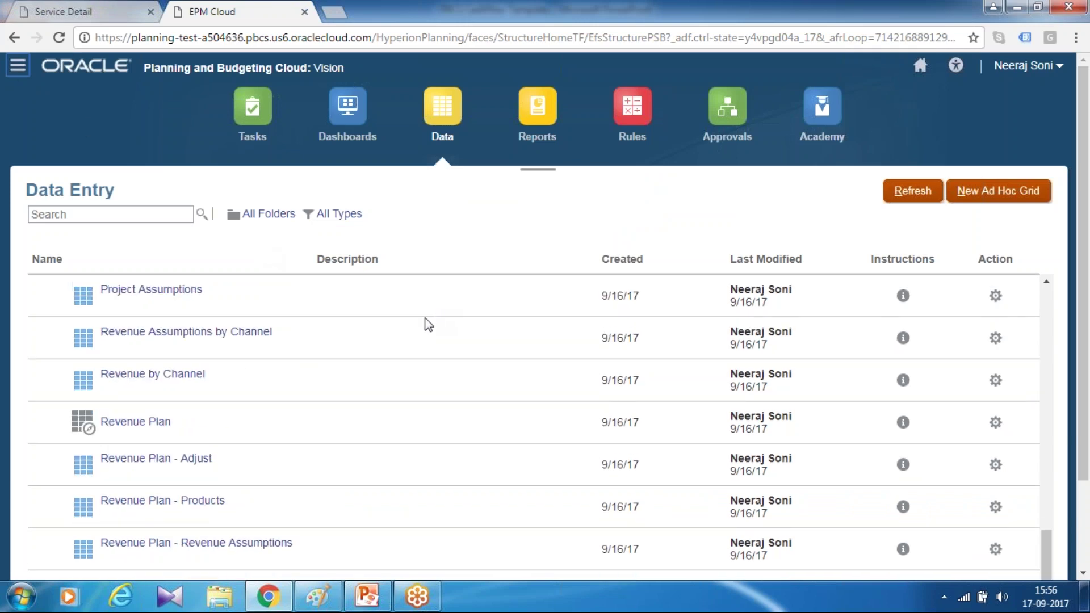
{"action": "scroll", "coordinate": [408, 321], "scroll_direction": "up", "scroll_amount": 15}
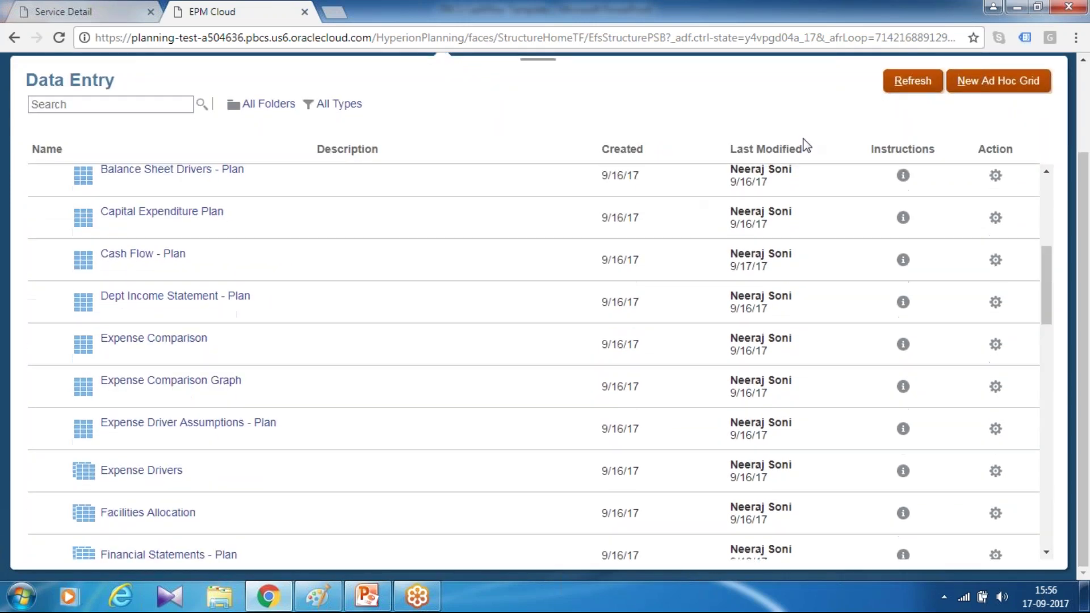
{"action": "left_click", "coordinate": [912, 189]}
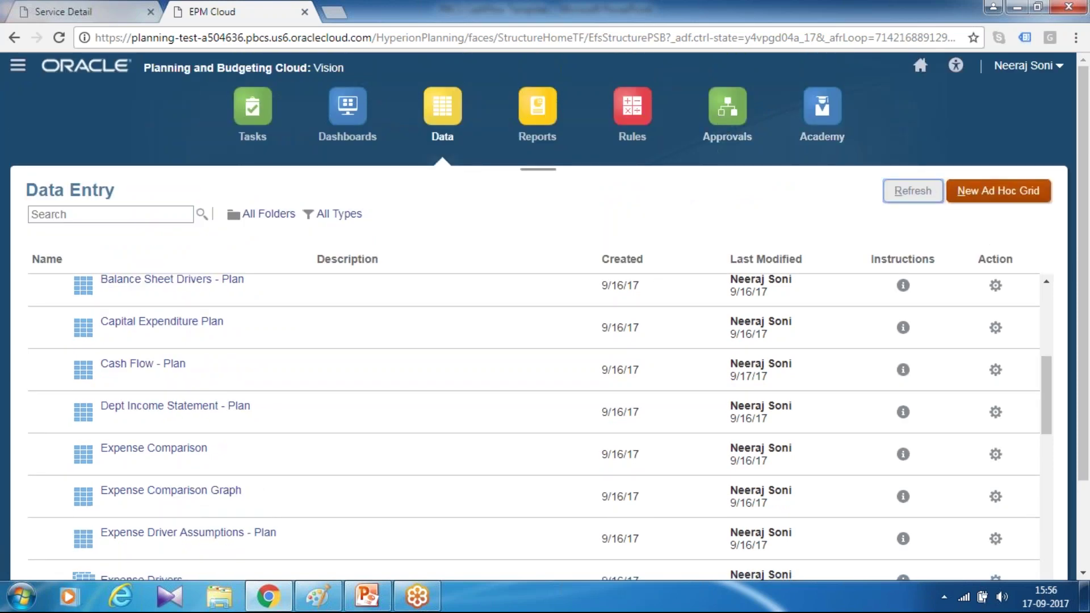
{"action": "scroll", "coordinate": [370, 341], "scroll_direction": "down", "scroll_amount": 10}
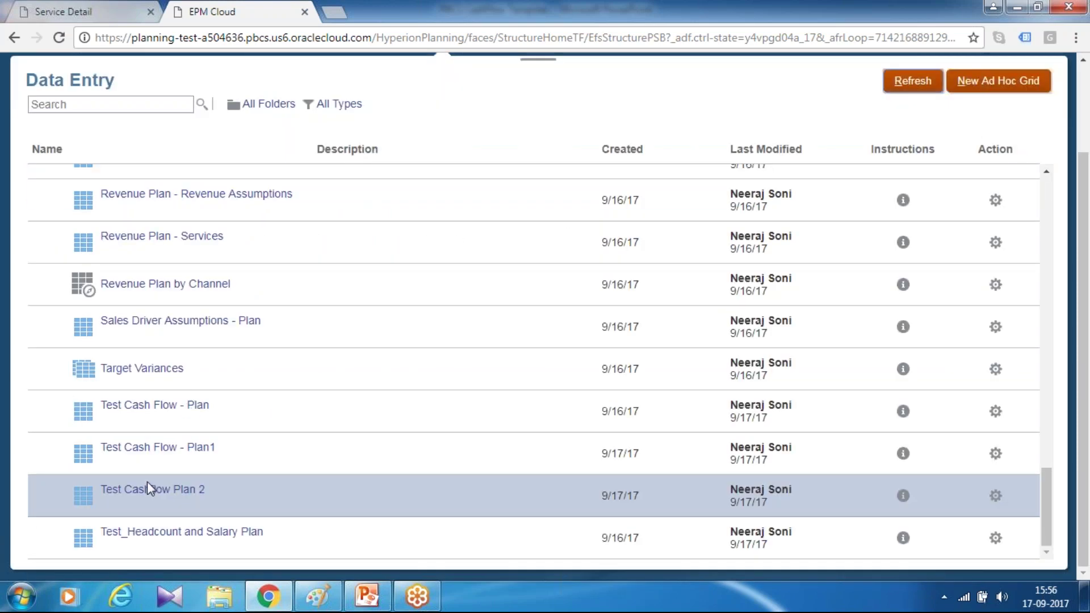
{"action": "left_click", "coordinate": [148, 490]}
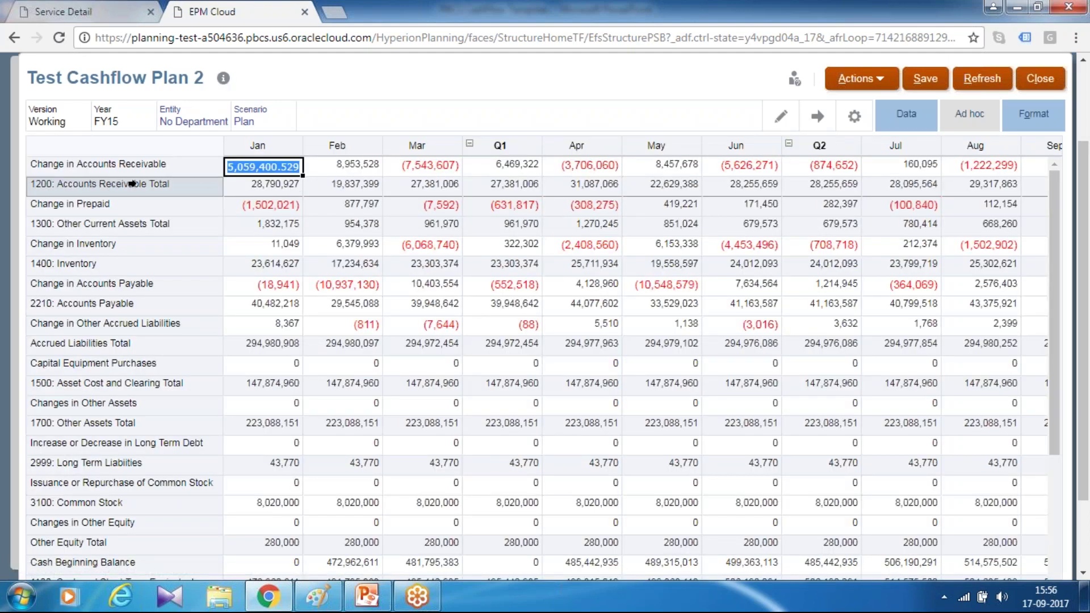
Inspect the Jan and Feb Accounts Receivable Total values on the form
{"action": "key", "text": "Down"}
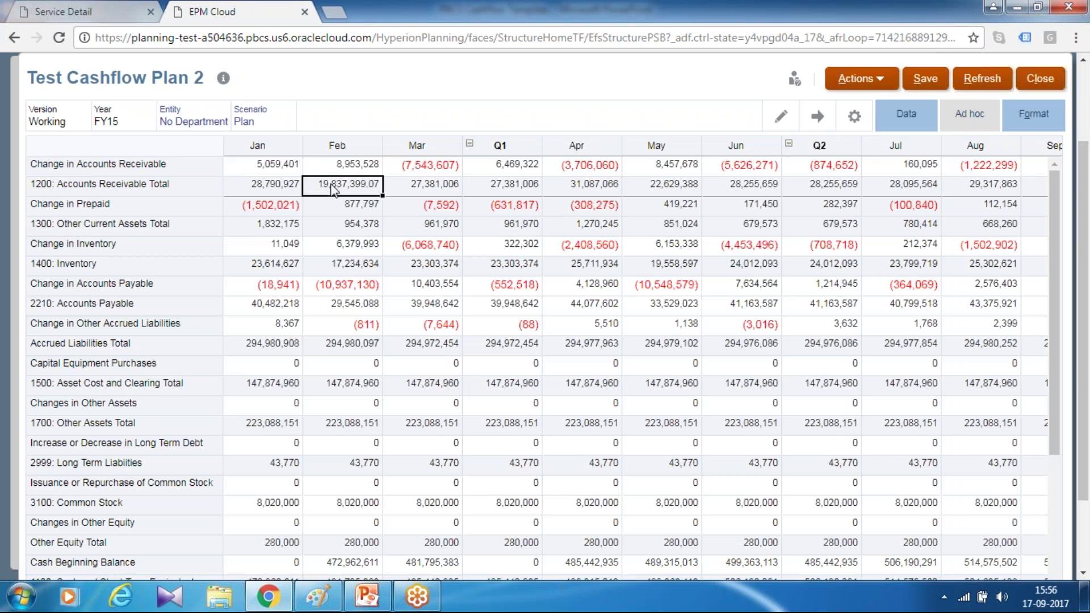
{"action": "left_click", "coordinate": [335, 187]}
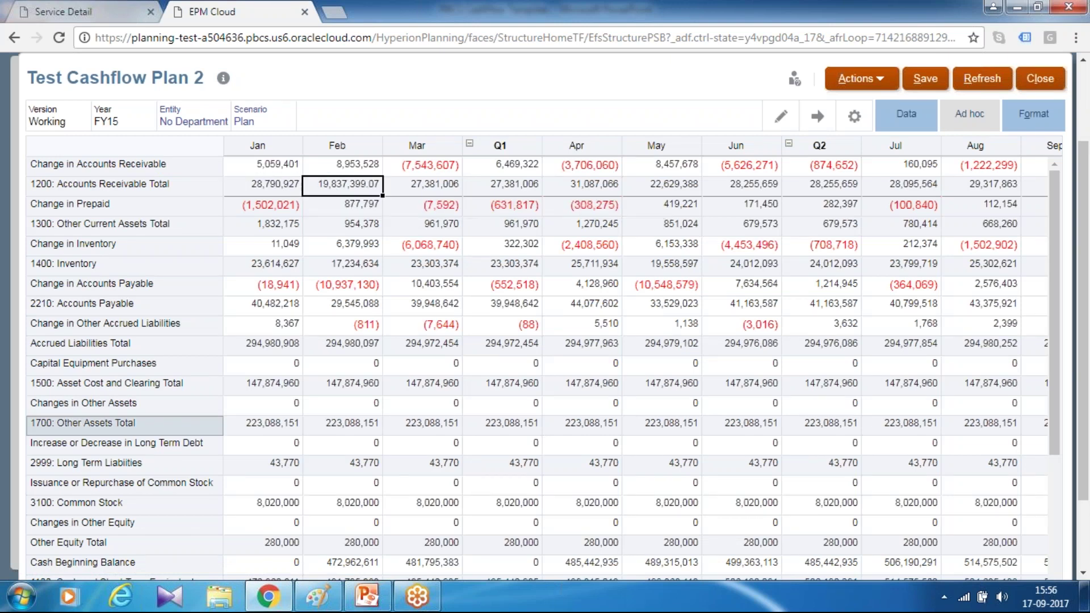
{"action": "left_click", "coordinate": [16, 602]}
Open Calculator, compute 28790927 − 19837399, and compare with Feb Change in Accounts Receivable
{"action": "type", "text": "cal"}
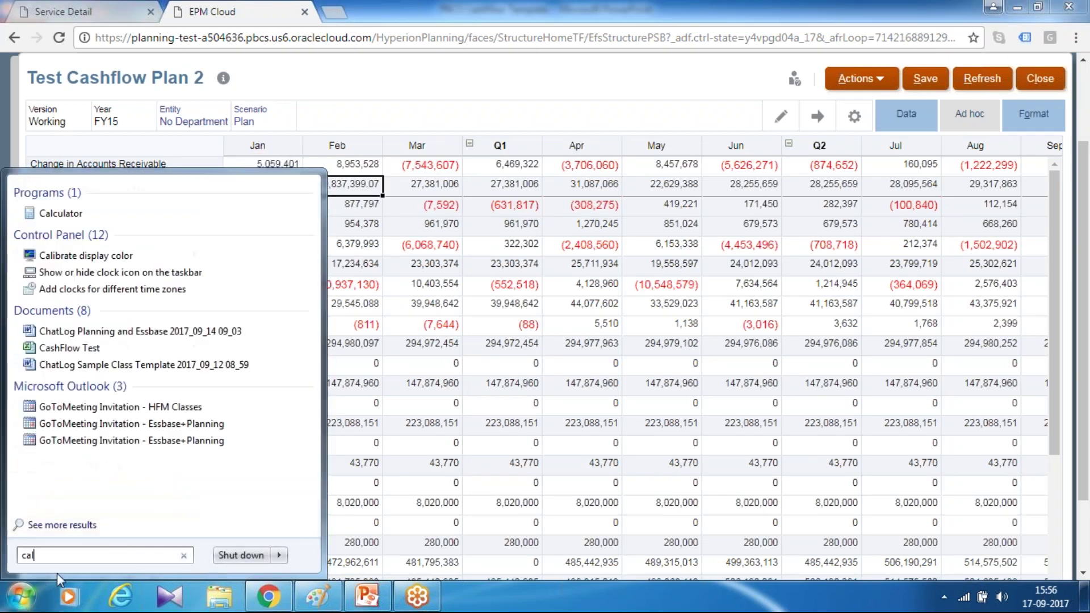
{"action": "key", "text": "Escape"}
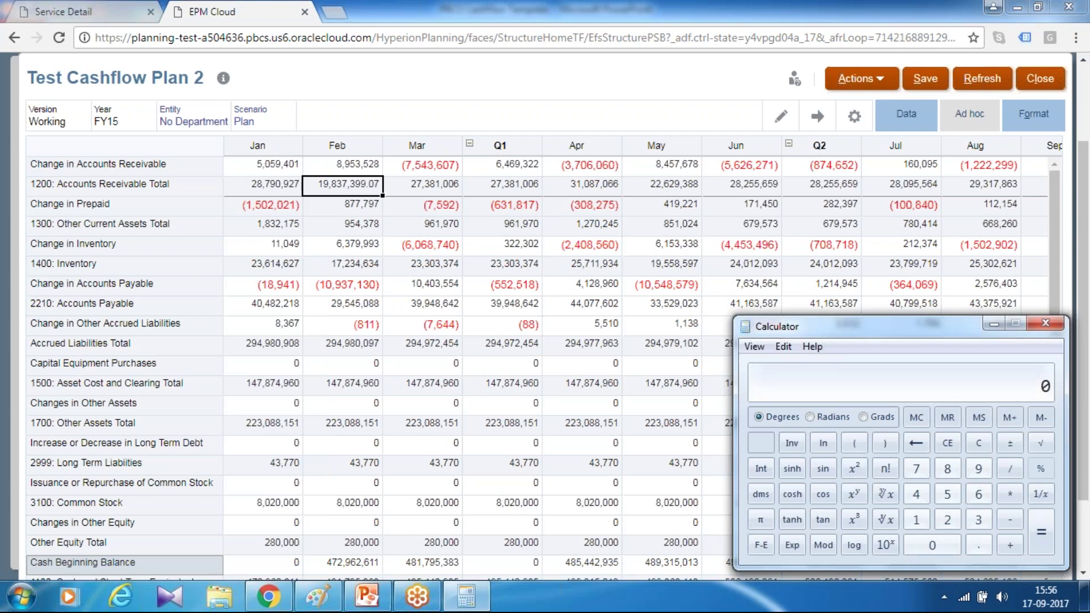
{"action": "left_click_drag", "start_coordinate": [813, 330], "coordinate": [739, 327]}
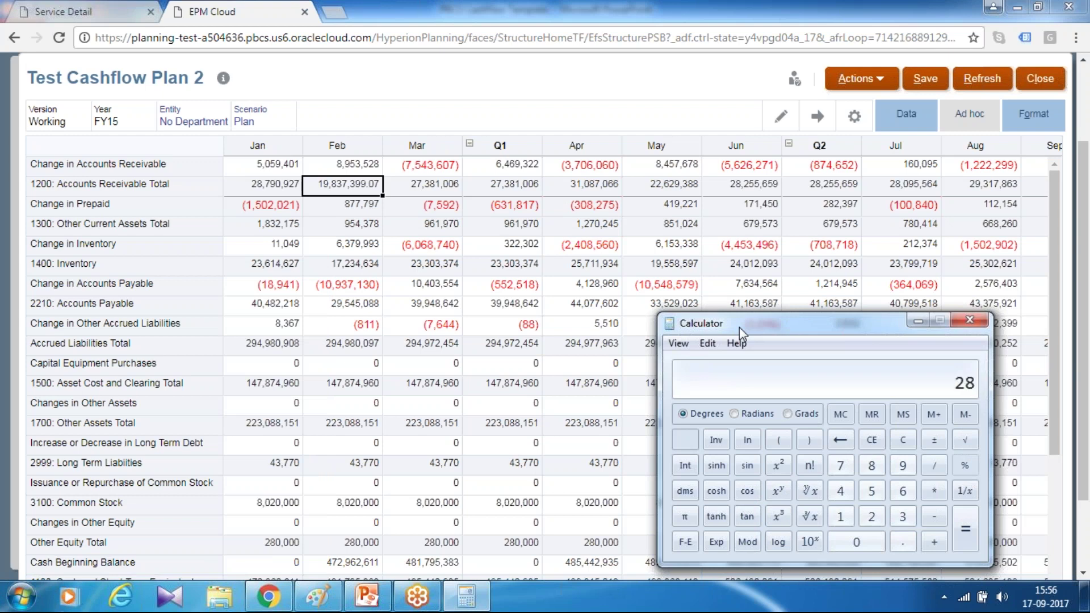
{"action": "type", "text": "790927"}
{"action": "key", "text": "minus"}
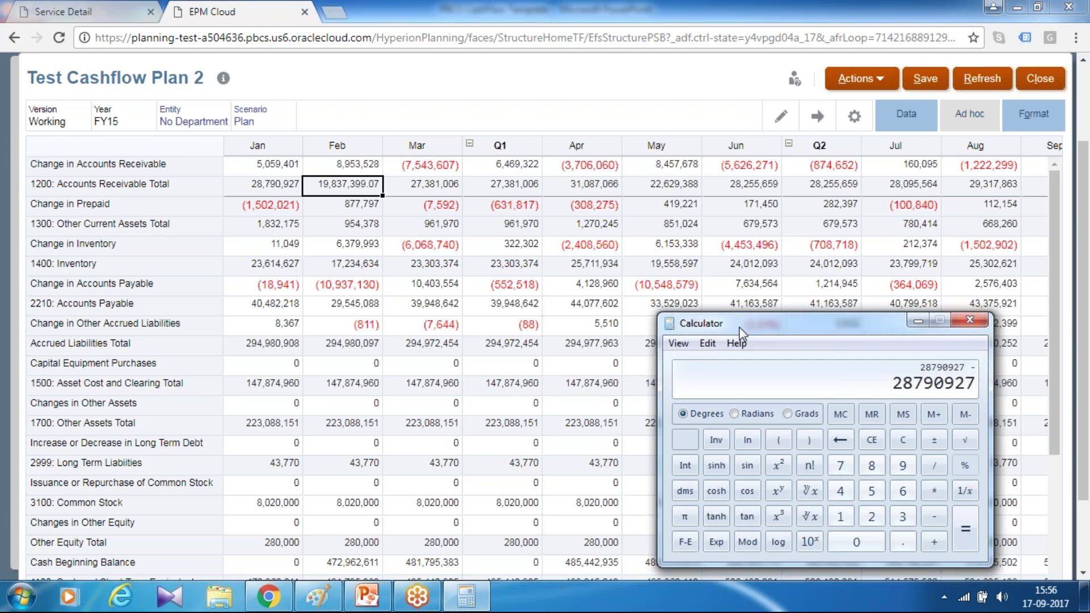
{"action": "type", "text": "19,837,399"}
{"action": "key", "text": "Return"}
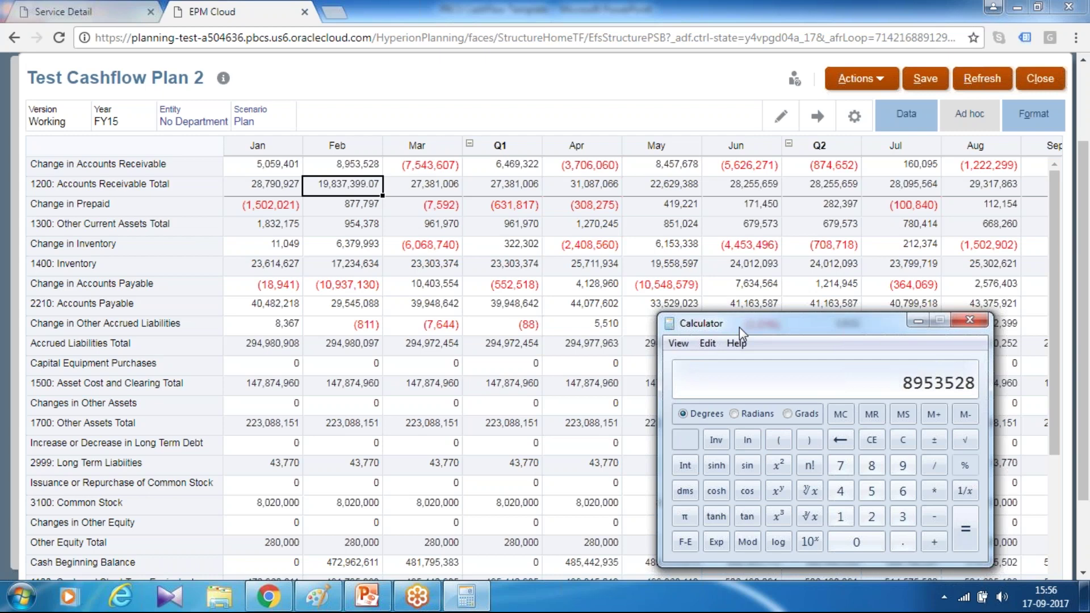
{"action": "left_click", "coordinate": [365, 168]}
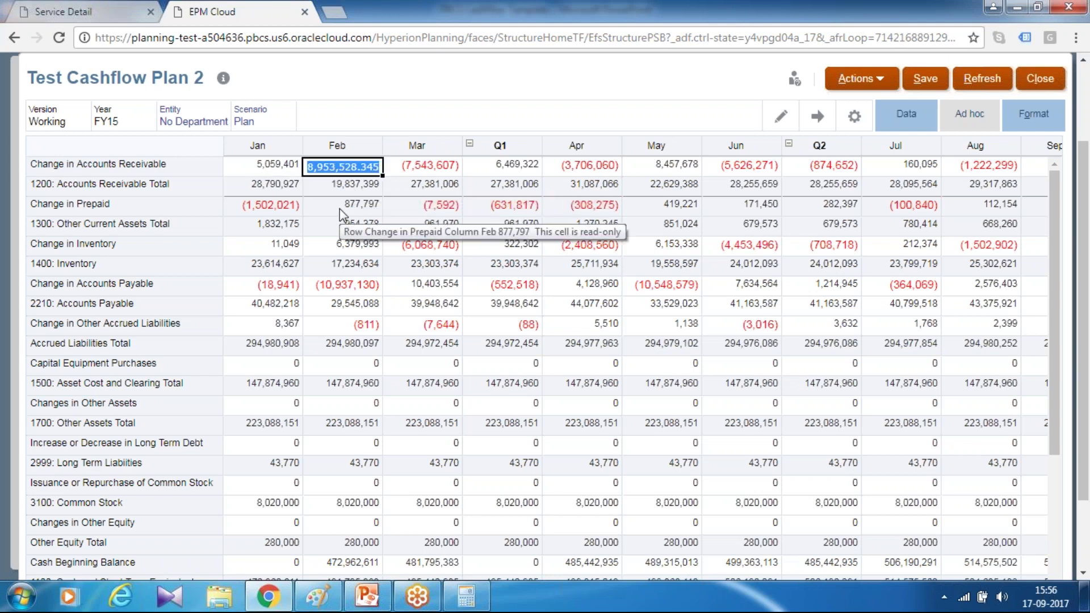
Compare the Jan and Feb Change in Inventory values by computing 11049 − 6379993
{"action": "left_click", "coordinate": [344, 245]}
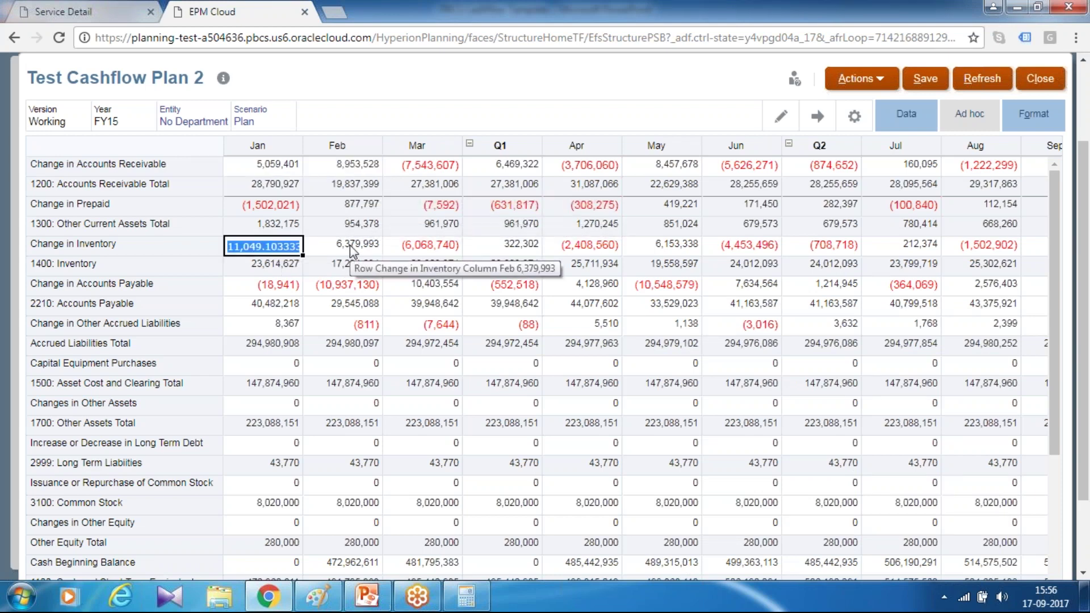
{"action": "left_click", "coordinate": [284, 249]}
{"action": "key", "text": "alt+Tab"}
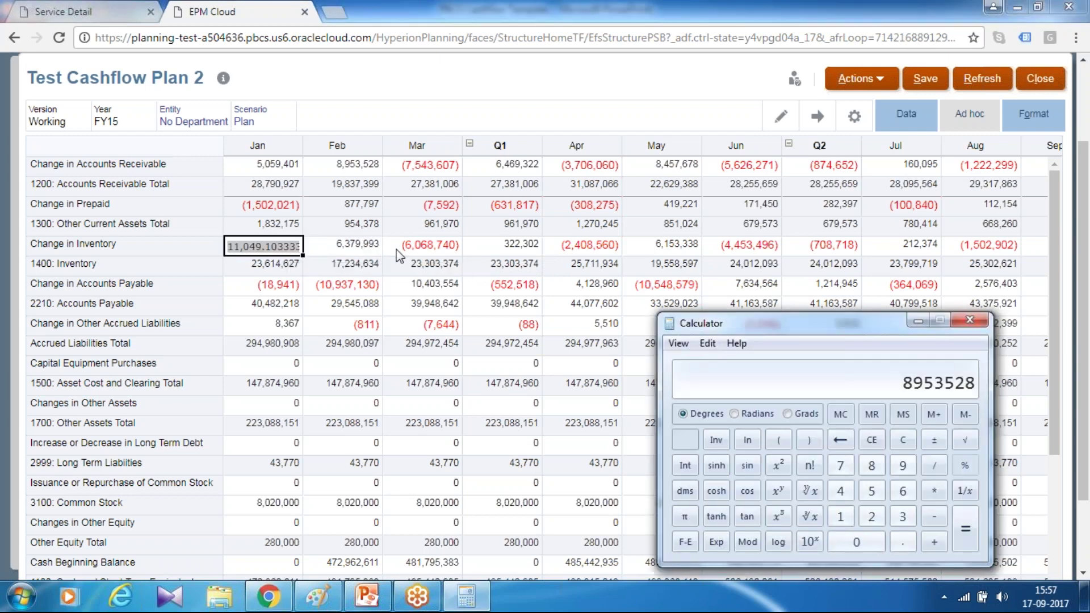
{"action": "key", "text": "Escape"}
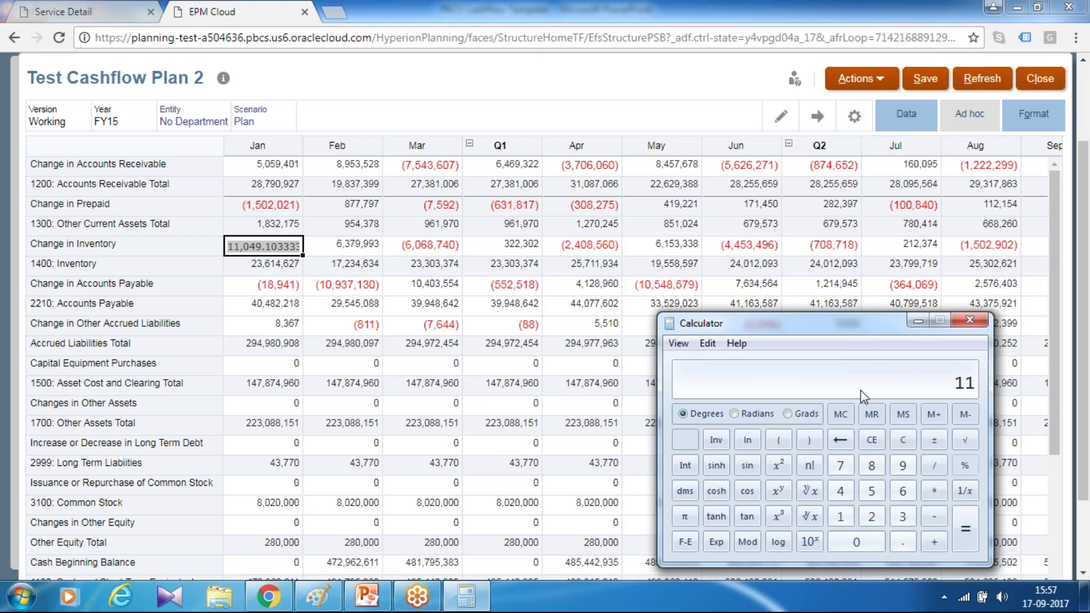
{"action": "type", "text": "11049"}
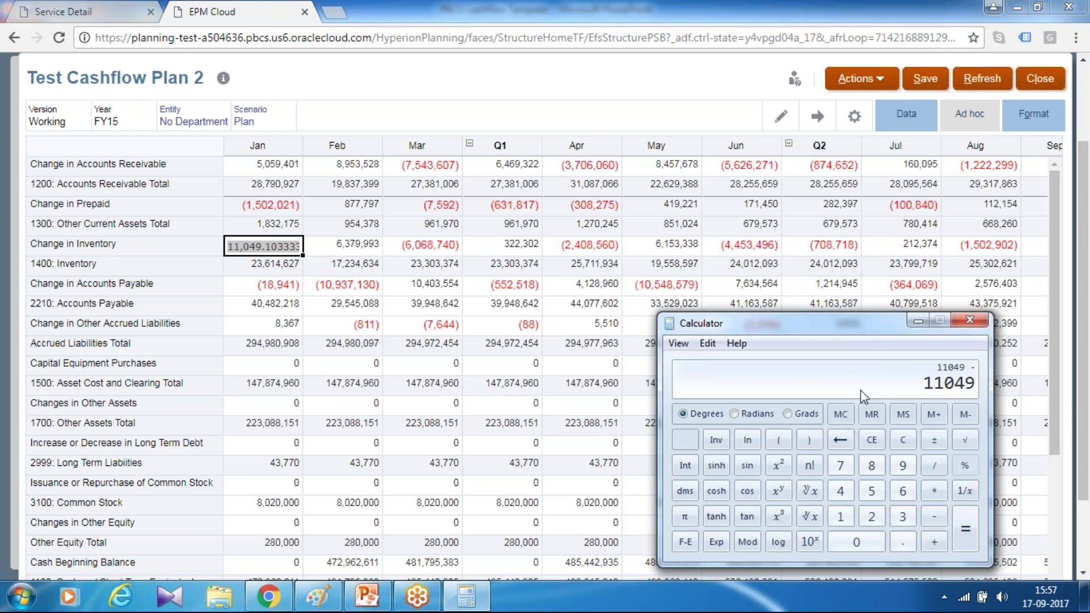
{"action": "type", "text": "6379993"}
{"action": "key", "text": "Return"}
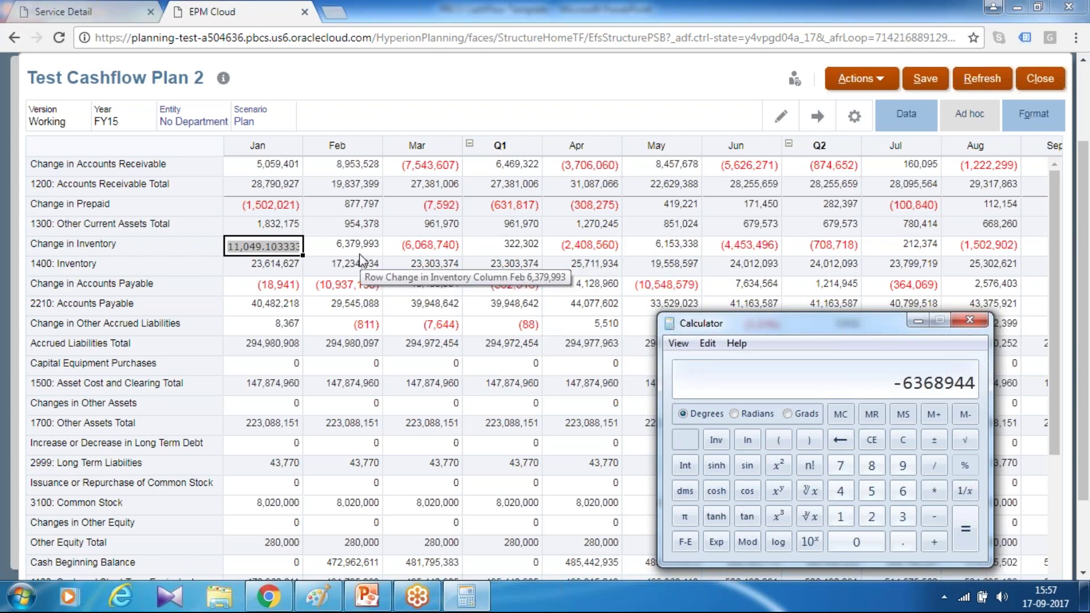
{"action": "left_click", "coordinate": [277, 267]}
Inspect the Jan/Feb Other Current Assets Total and 1400: Inventory values, then clear Calculator
{"action": "left_click", "coordinate": [281, 223]}
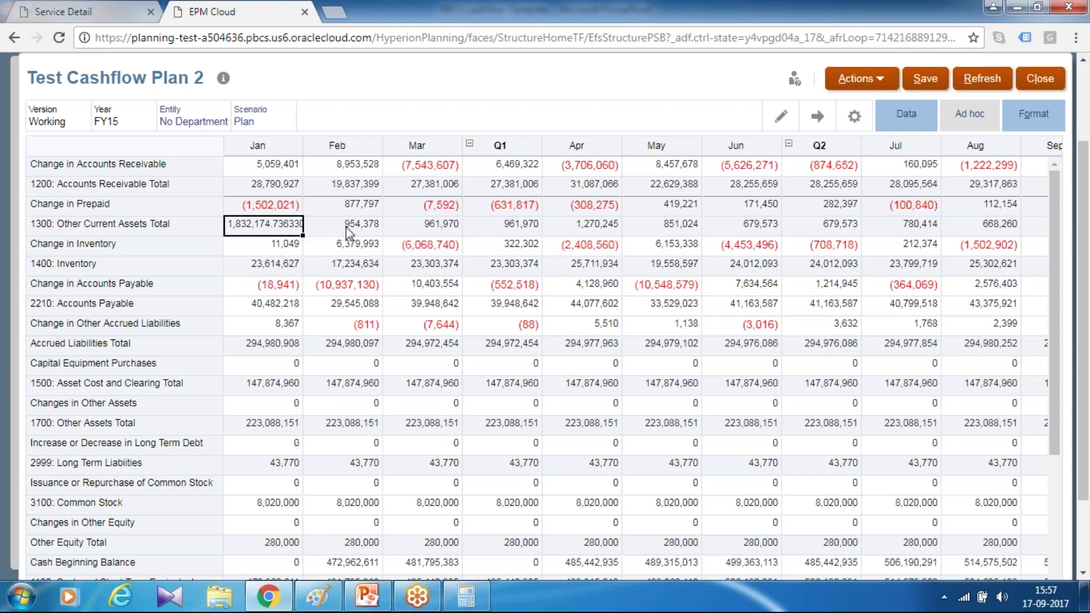
{"action": "left_click", "coordinate": [347, 229]}
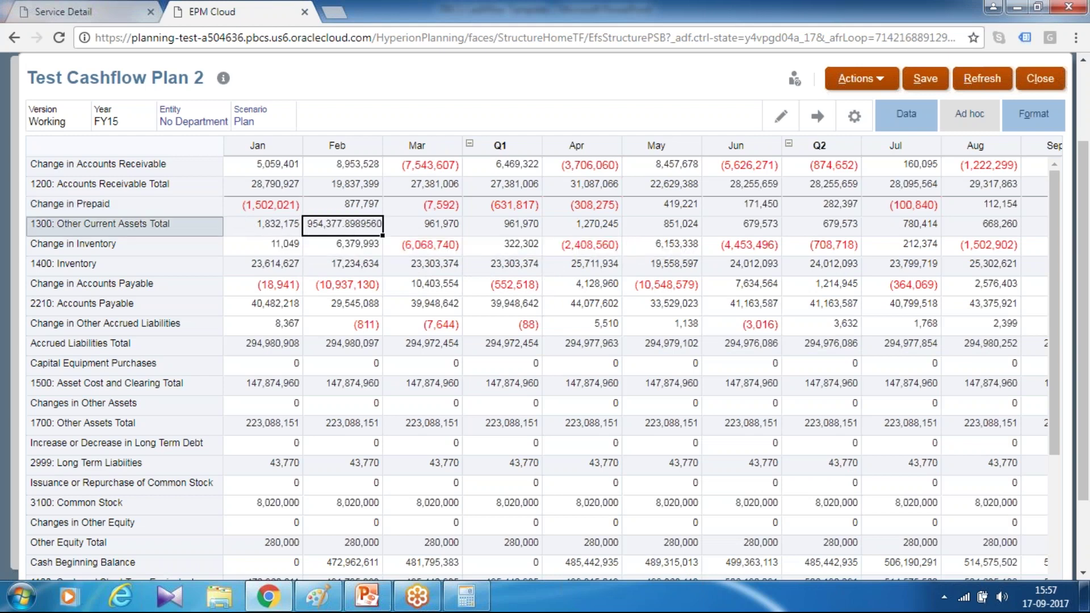
{"action": "left_click", "coordinate": [280, 272]}
{"action": "left_click", "coordinate": [342, 264]}
{"action": "key", "text": "alt+Tab"}
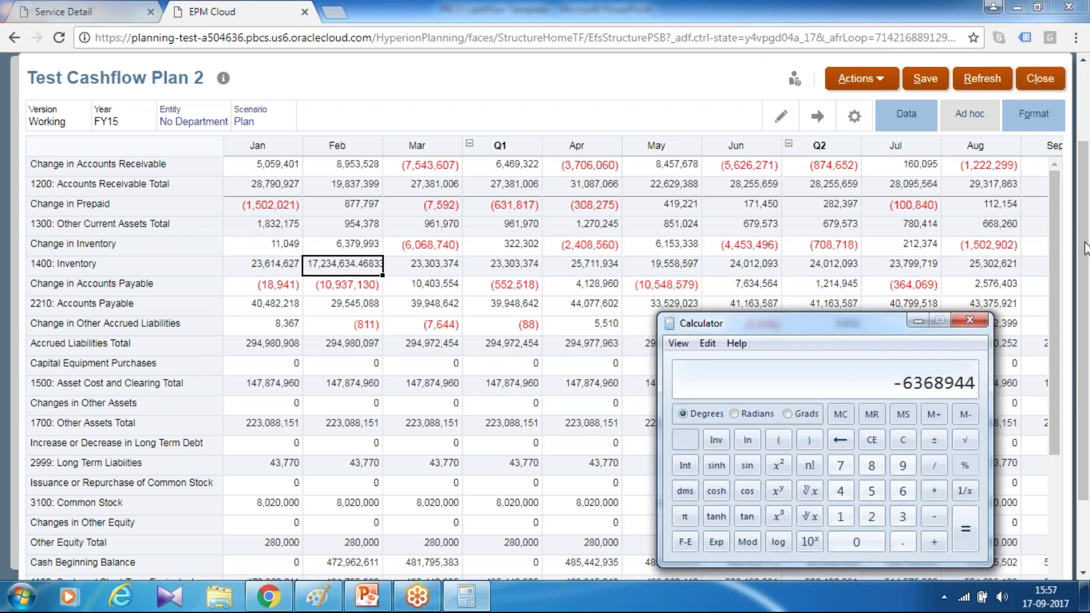
{"action": "left_click", "coordinate": [1080, 372]}
{"action": "key", "text": "alt+Tab"}
{"action": "key", "text": "Escape"}
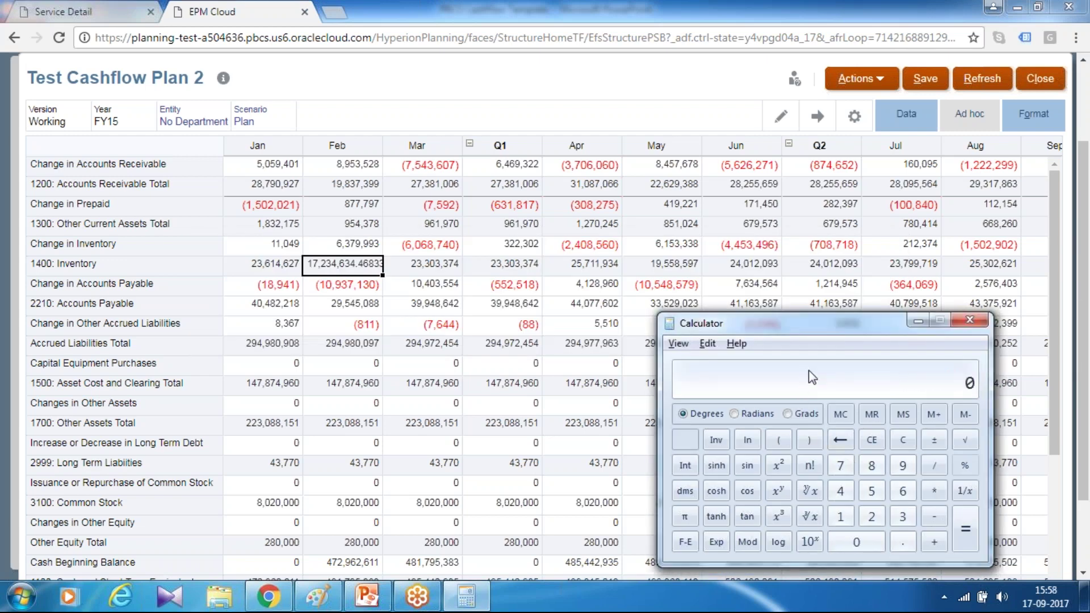
Compute 23614627 − 17234634 to confirm 6,379,993, then show the PBCS CashFlow Template slides
{"action": "left_click_drag", "start_coordinate": [833, 316], "coordinate": [495, 339]}
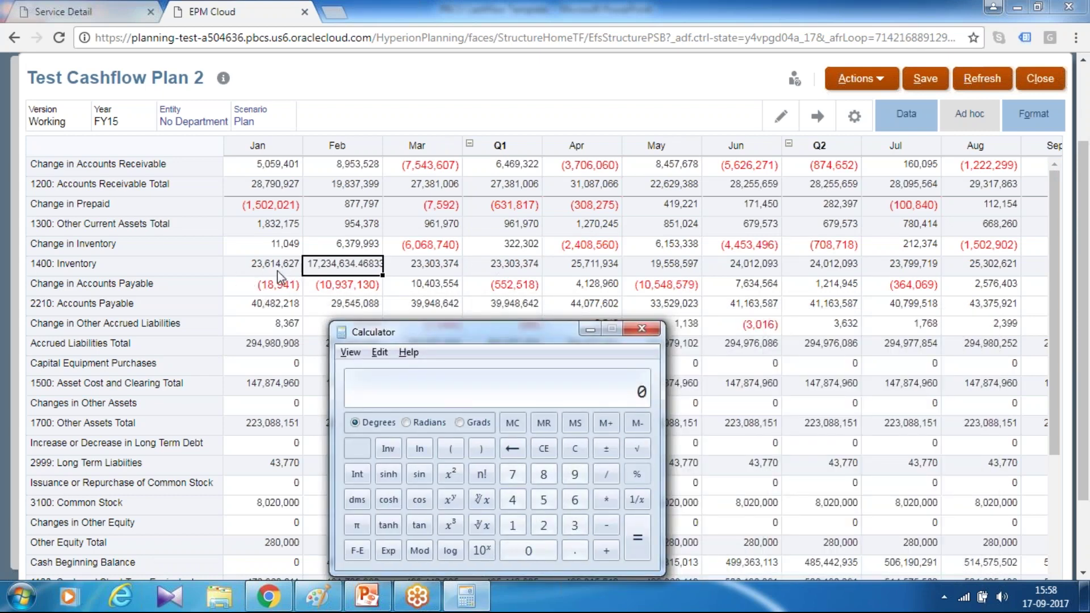
{"action": "type", "text": "2"}
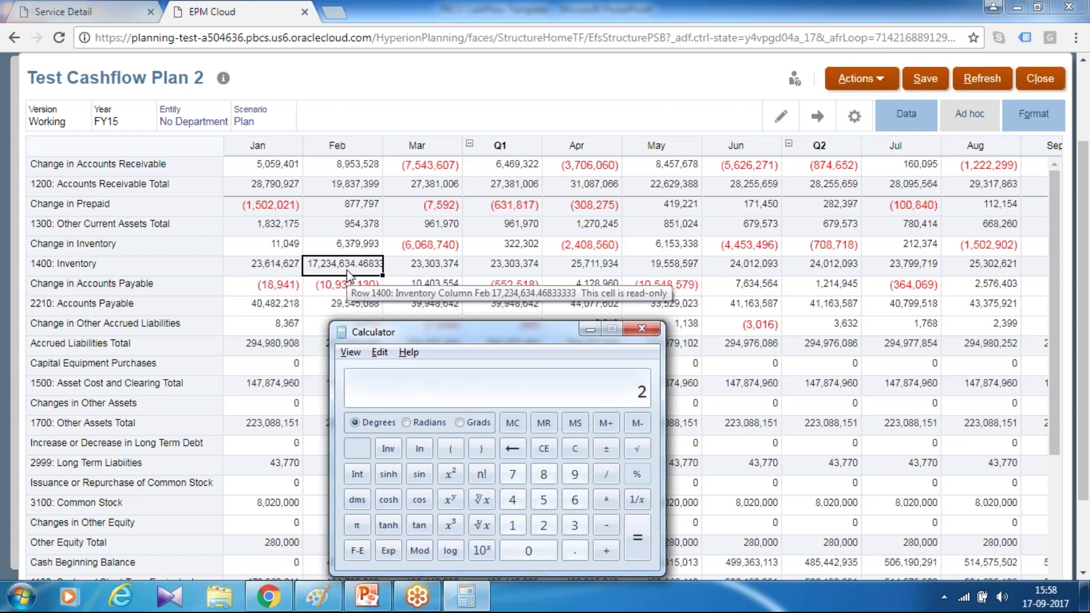
{"action": "type", "text": "3614627 - 7"}
{"action": "key", "text": "BackSpace"}
{"action": "type", "text": "17,234"}
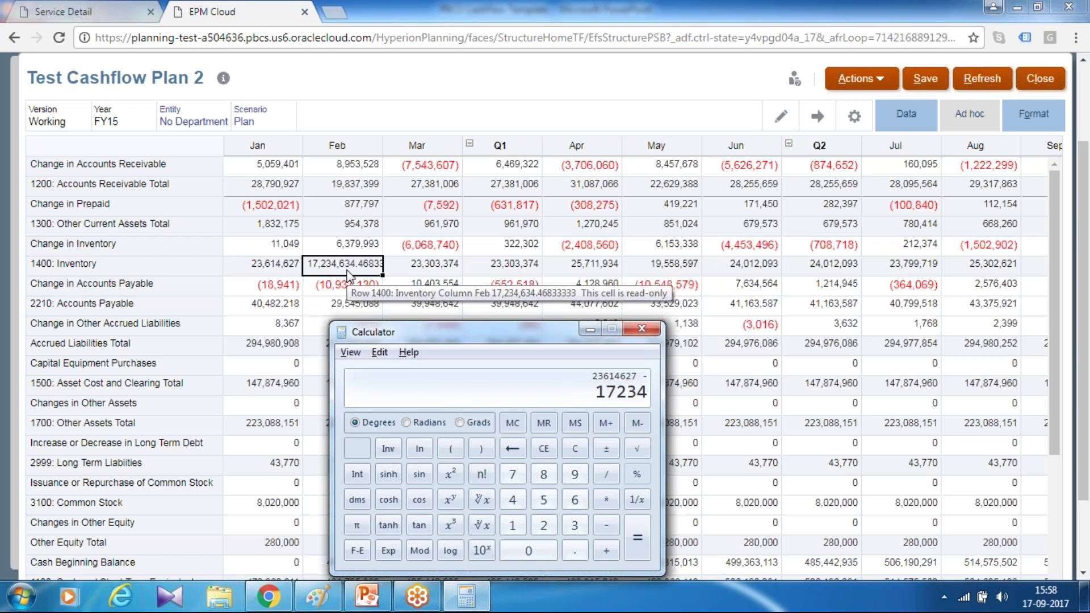
{"action": "type", "text": ",634"}
{"action": "key", "text": "Return"}
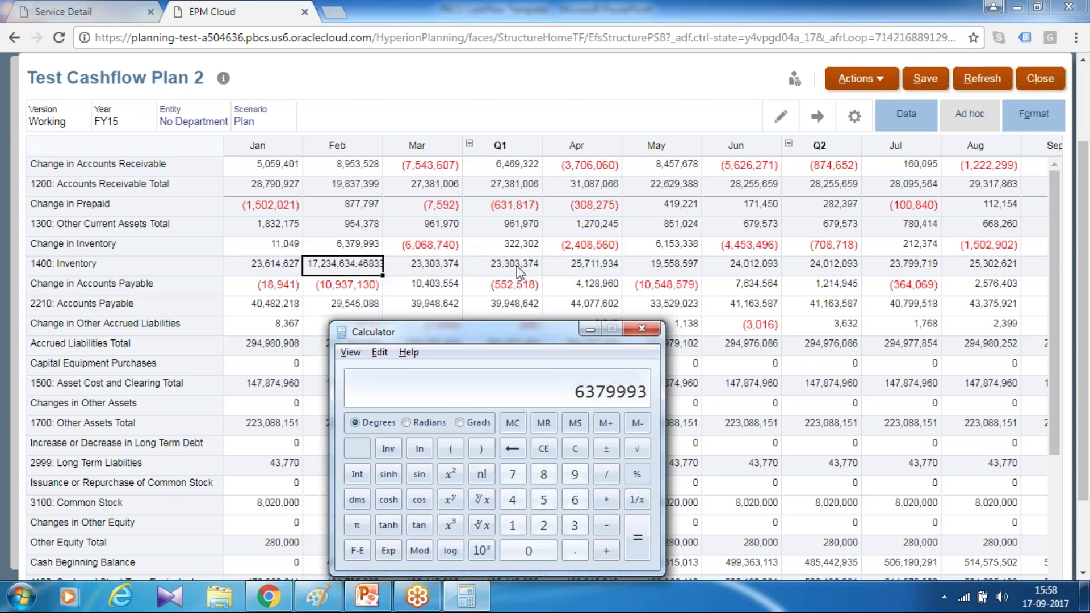
{"action": "left_click", "coordinate": [375, 599]}
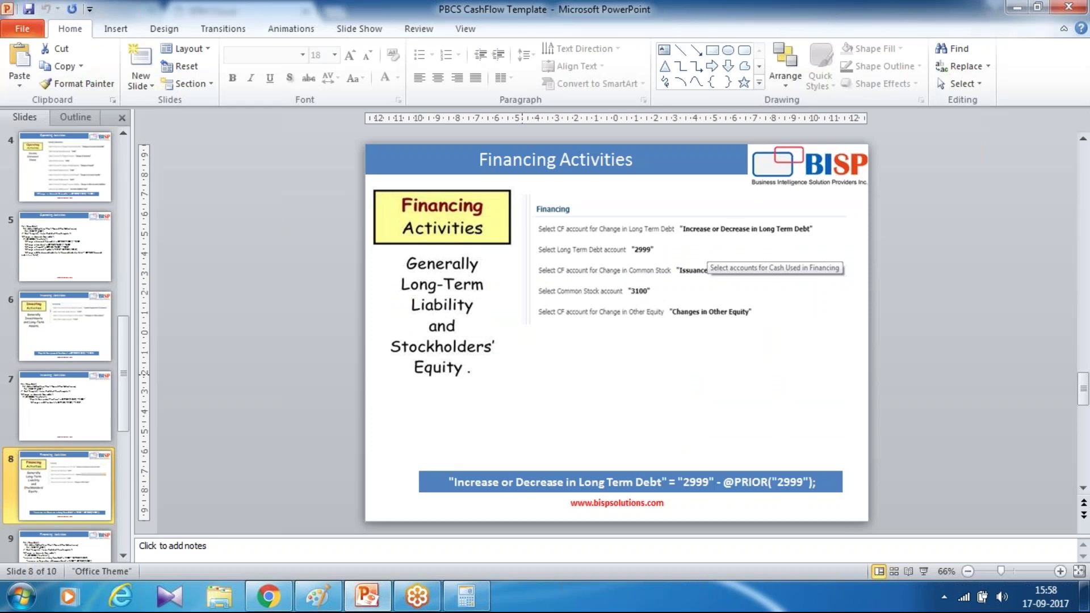